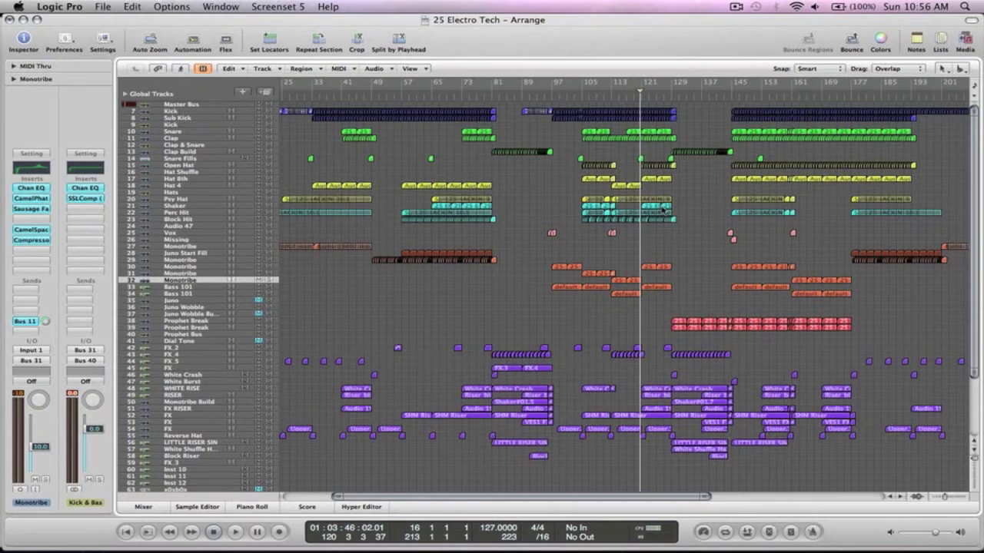
Review the whole arrangement and play it from bar 17, focusing on the section from bar 13 to 65.
{"action": "scroll", "coordinate": [536, 195], "scroll_direction": "left", "scroll_amount": 5}
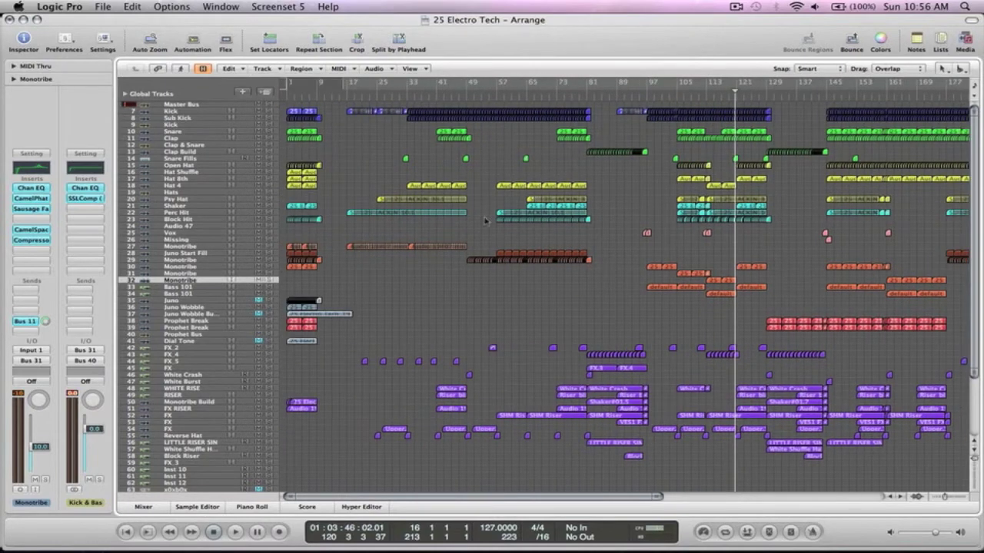
{"action": "scroll", "coordinate": [499, 235], "scroll_direction": "right", "scroll_amount": 4}
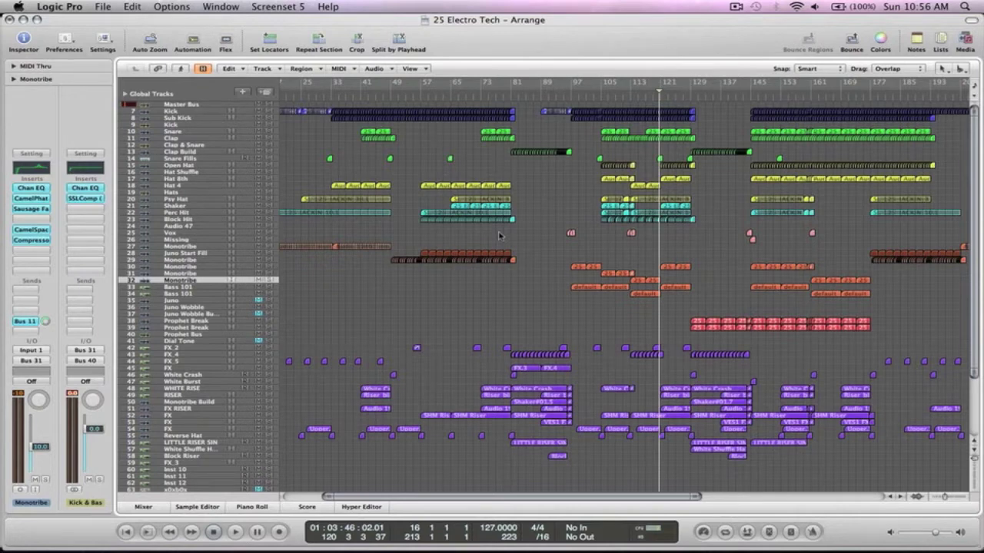
{"action": "left_click", "coordinate": [419, 155], "text": "ctrl+alt"}
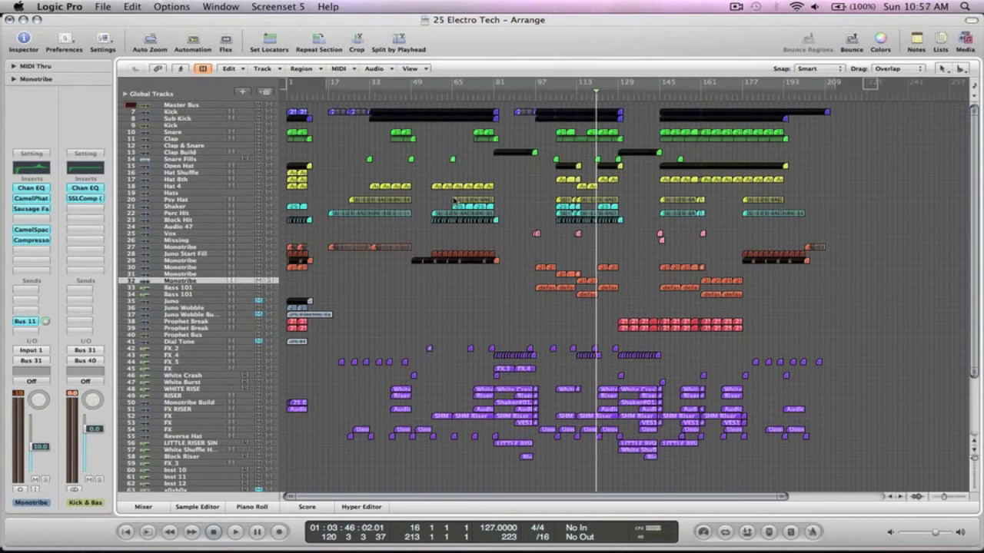
{"action": "left_click", "coordinate": [331, 97]}
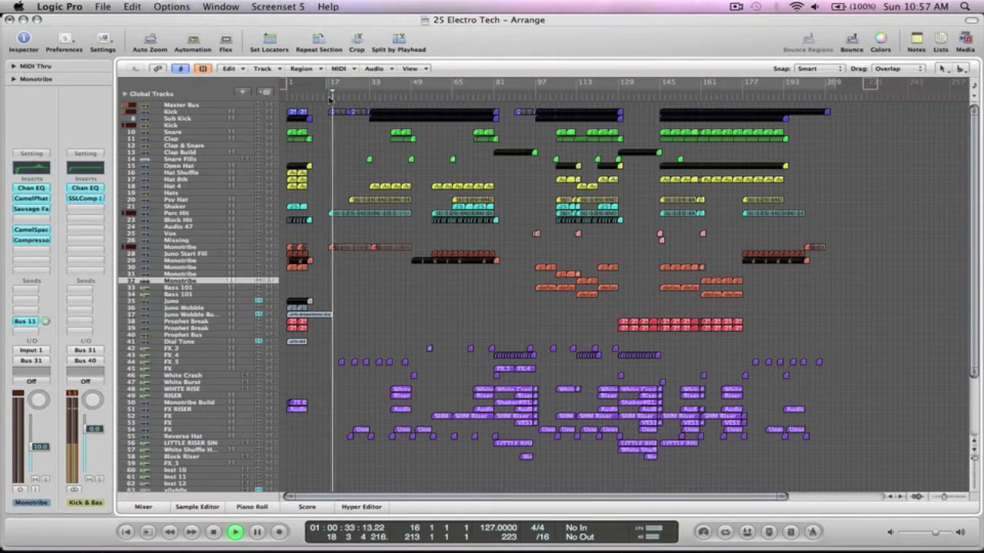
{"action": "left_click_drag", "start_coordinate": [413, 323], "coordinate": [322, 103]}
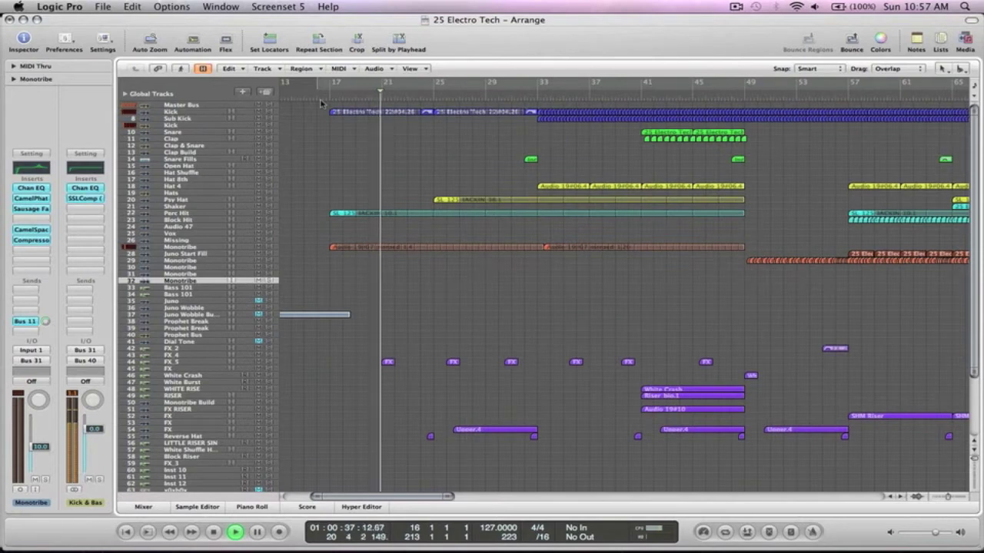
Lower the computer's output volume by three steps during playback.
{"action": "key", "text": "XF86AudioLowerVolume"}
{"action": "key", "text": "XF86AudioLowerVolume"}
{"action": "key", "text": "XF86AudioLowerVolume"}
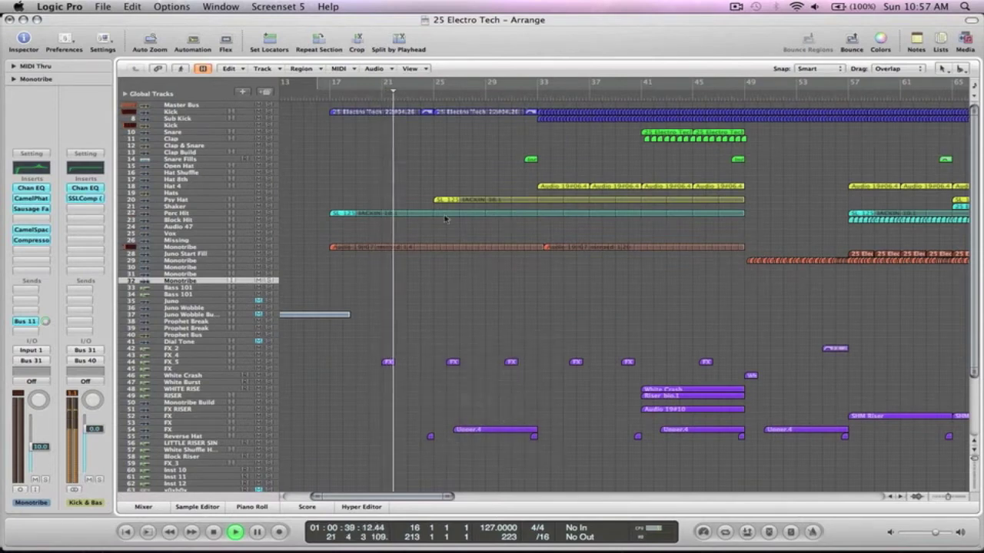
Solo Monotribe track 27 briefly, examine its region's waveform from bar 17, and return to the full mix.
{"action": "left_click", "coordinate": [268, 246]}
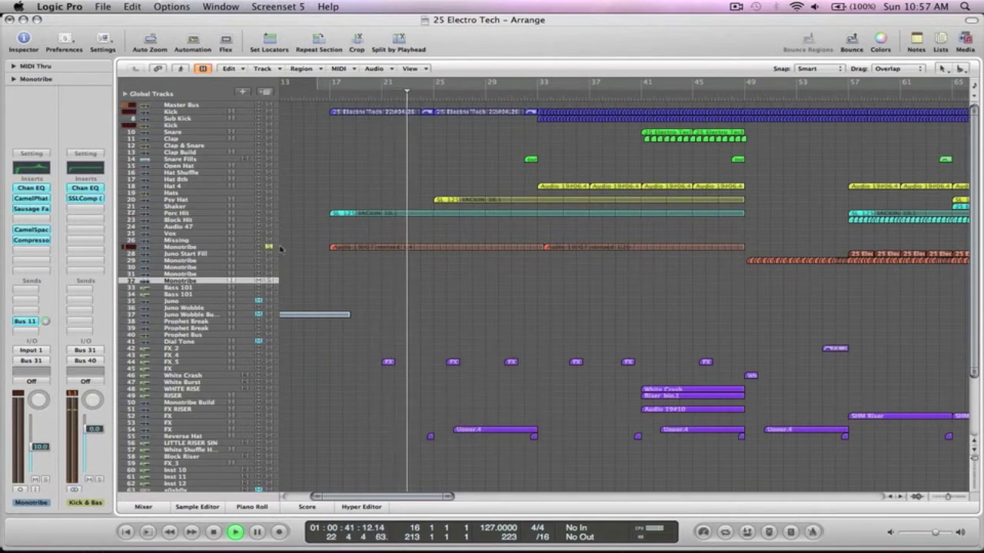
{"action": "left_click_drag", "start_coordinate": [622, 265], "coordinate": [331, 235]}
{"action": "left_click_drag", "start_coordinate": [374, 318], "coordinate": [294, 213]}
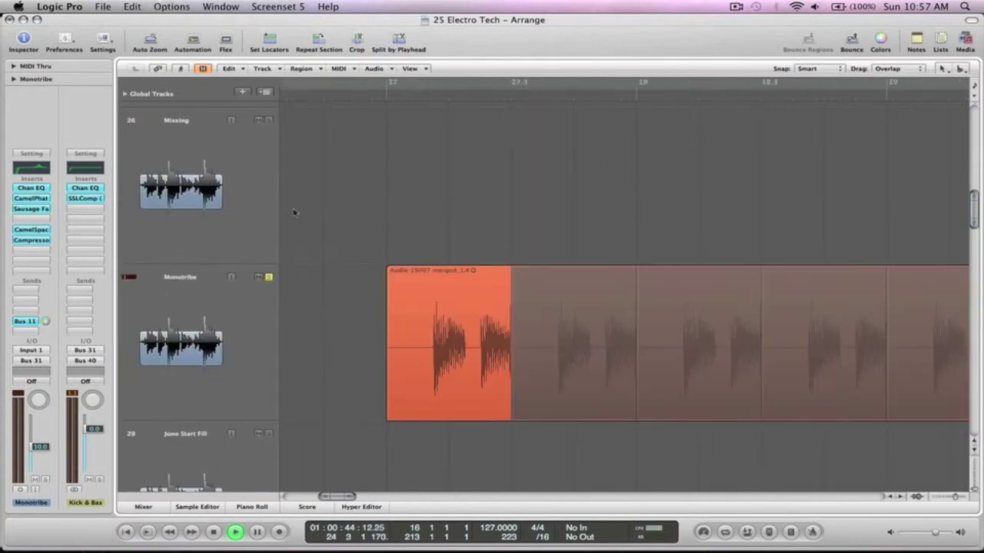
{"action": "left_click", "coordinate": [478, 327], "text": "ctrl+alt"}
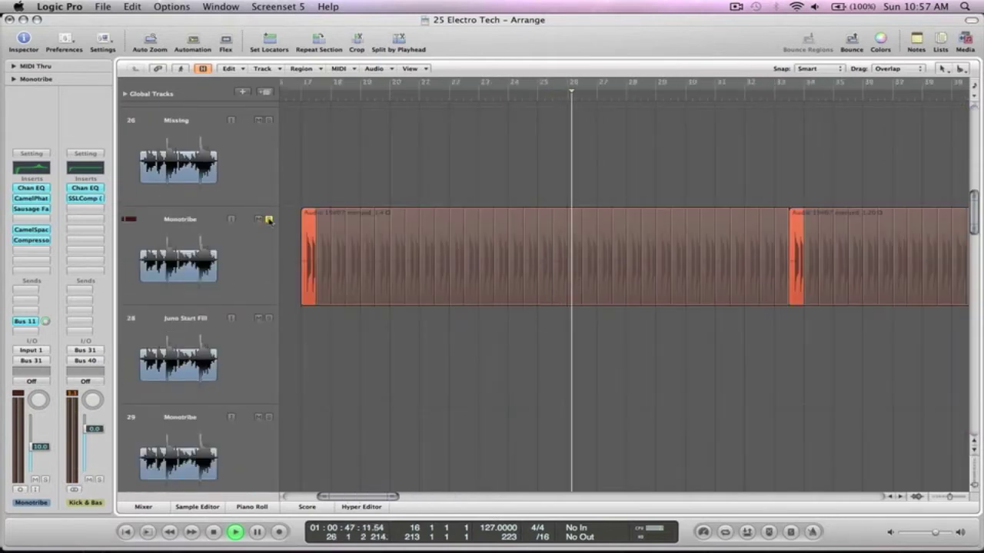
{"action": "left_click", "coordinate": [423, 162], "text": "ctrl+alt"}
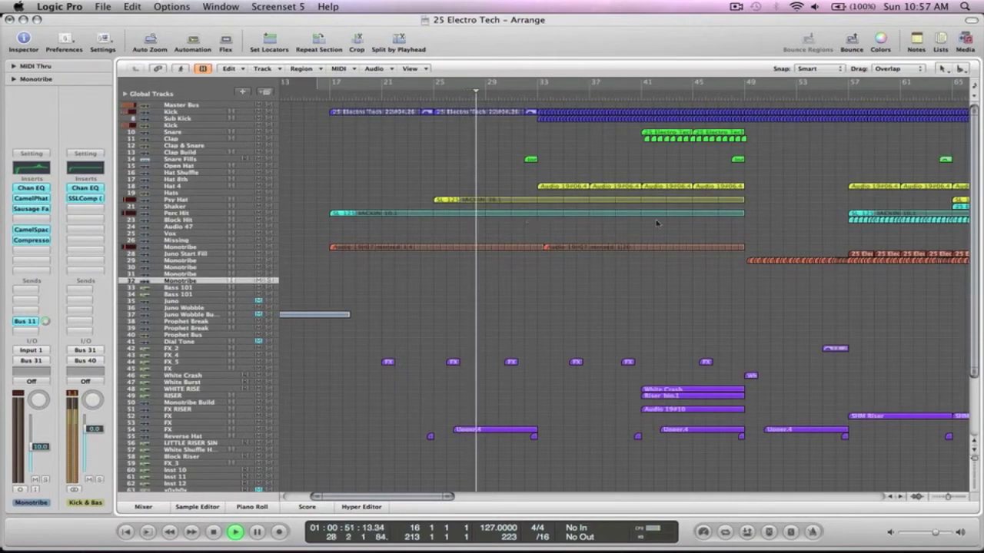
Examine the Hat 4 regions' waveforms from bar 33 alongside the neighbouring hat and percussion tracks.
{"action": "left_click_drag", "start_coordinate": [764, 219], "coordinate": [518, 174]}
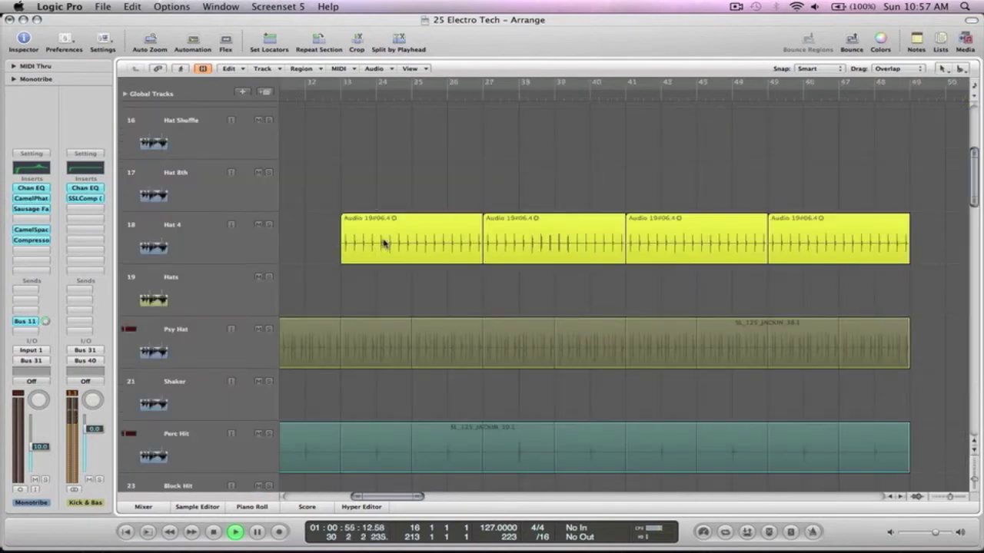
{"action": "left_click", "coordinate": [384, 241], "text": "ctrl+alt"}
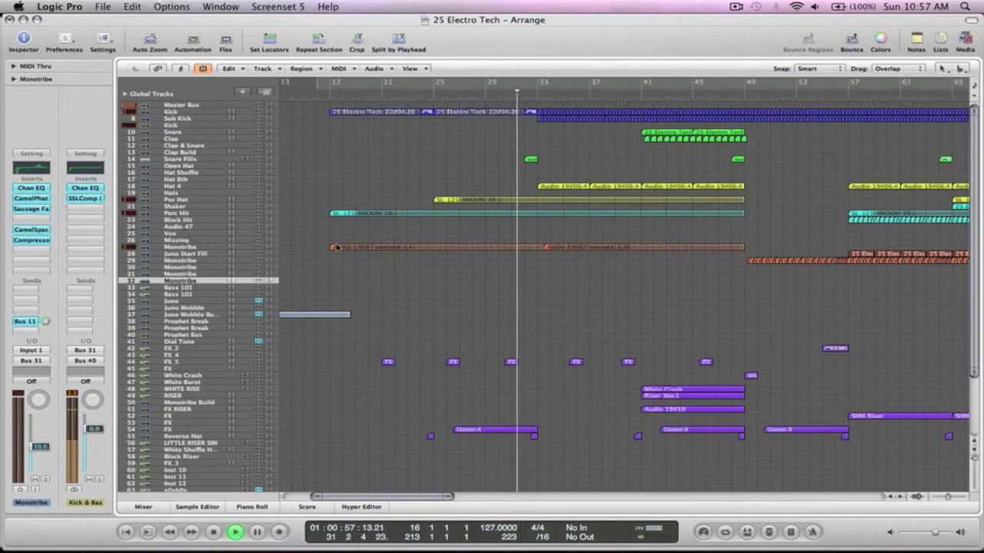
{"action": "left_click_drag", "start_coordinate": [613, 198], "coordinate": [507, 181]}
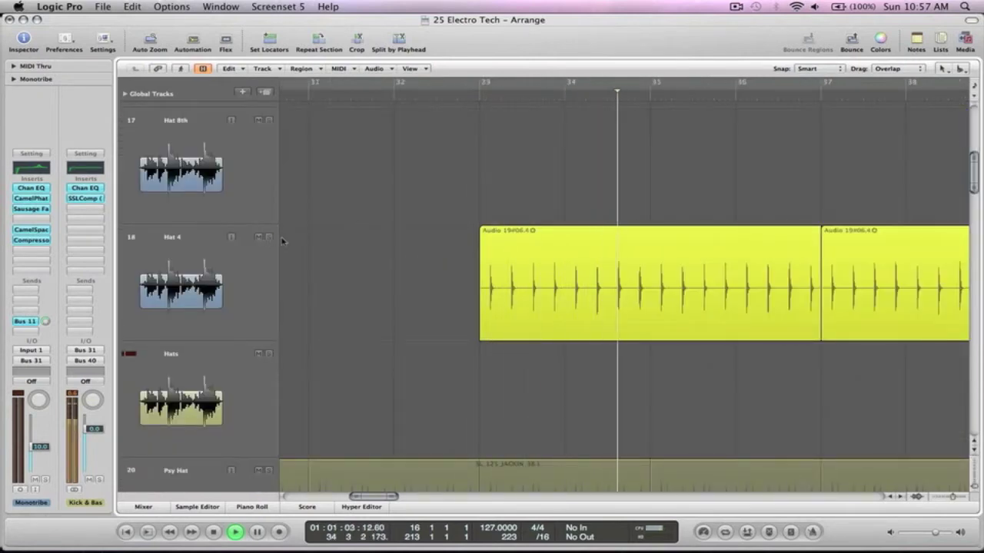
{"action": "left_click", "coordinate": [408, 257], "text": "ctrl+alt"}
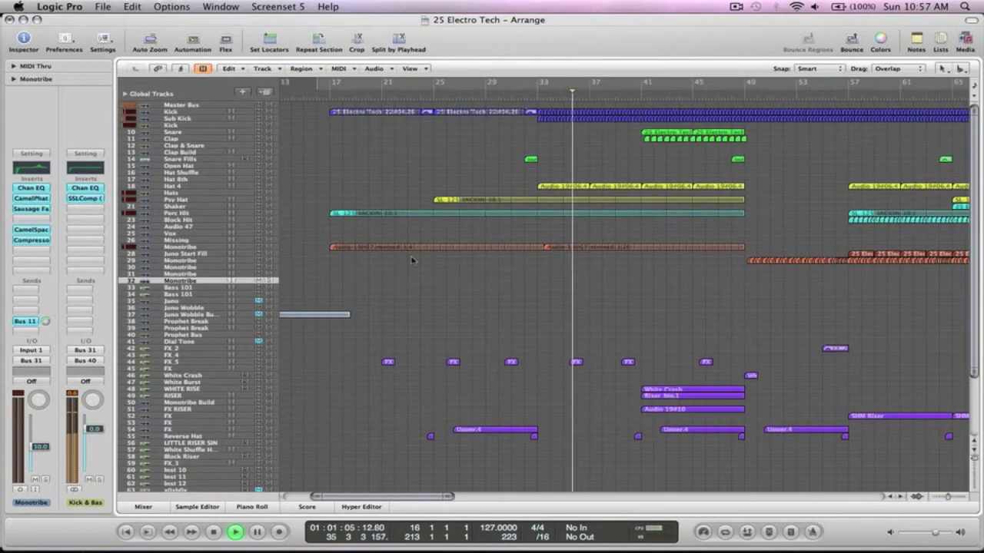
Follow playback through the arrangement to bar 49 and examine the Kick and Sub Kick regions around bars 47 to 54.
{"action": "left_click", "coordinate": [413, 261], "text": "ctrl+alt"}
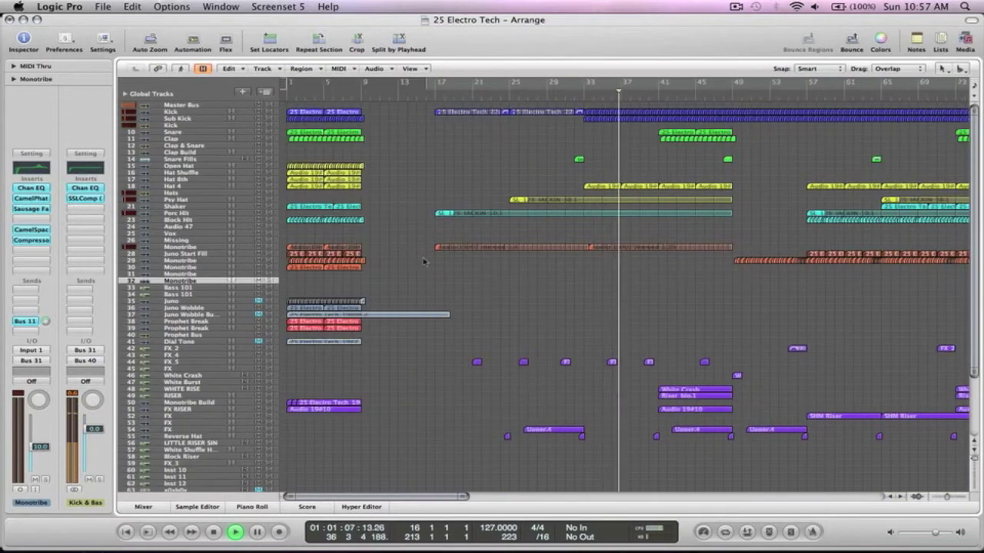
{"action": "scroll", "coordinate": [449, 266], "scroll_direction": "right", "scroll_amount": 1}
{"action": "scroll", "coordinate": [449, 266], "scroll_direction": "right", "scroll_amount": 4}
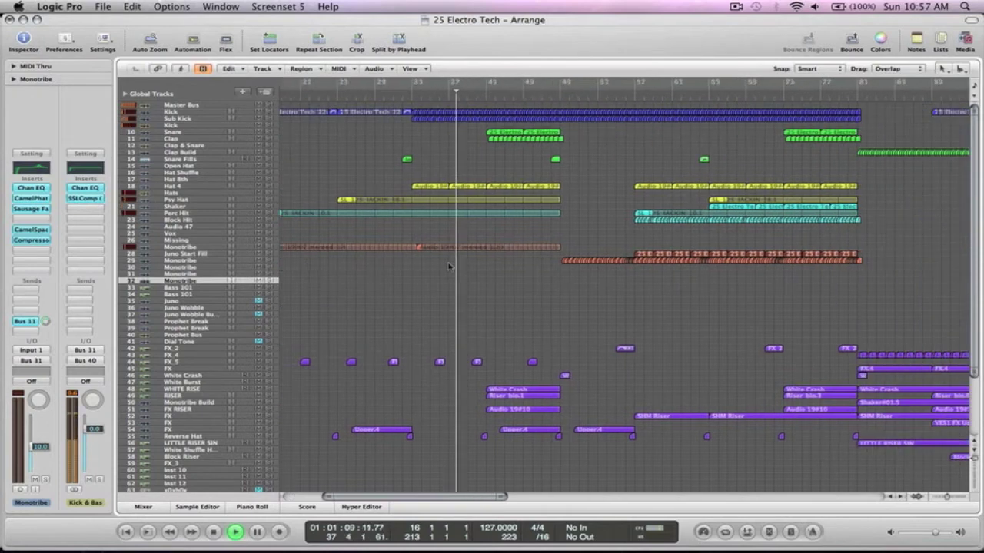
{"action": "scroll", "coordinate": [448, 266], "scroll_direction": "right", "scroll_amount": 3}
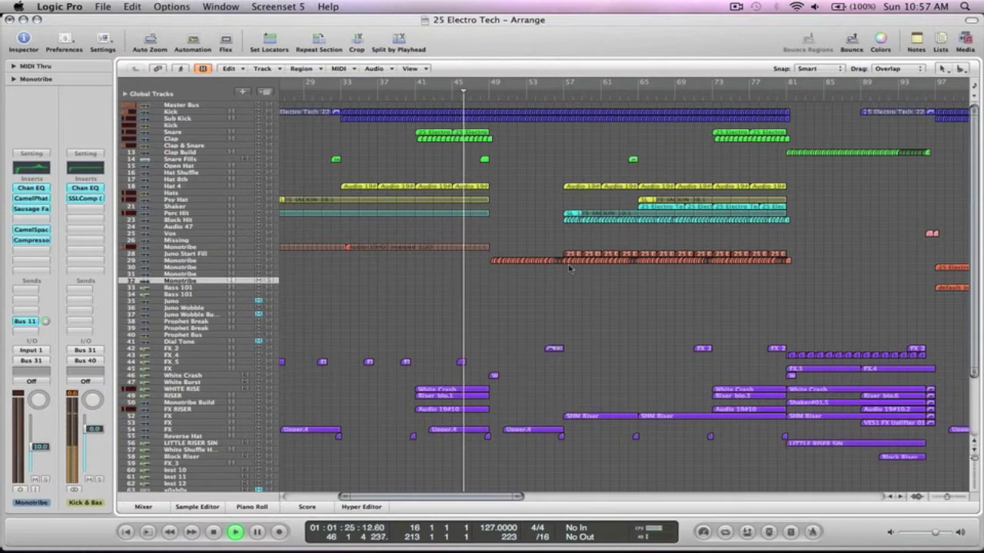
{"action": "scroll", "coordinate": [365, 211], "scroll_direction": "right", "scroll_amount": 3}
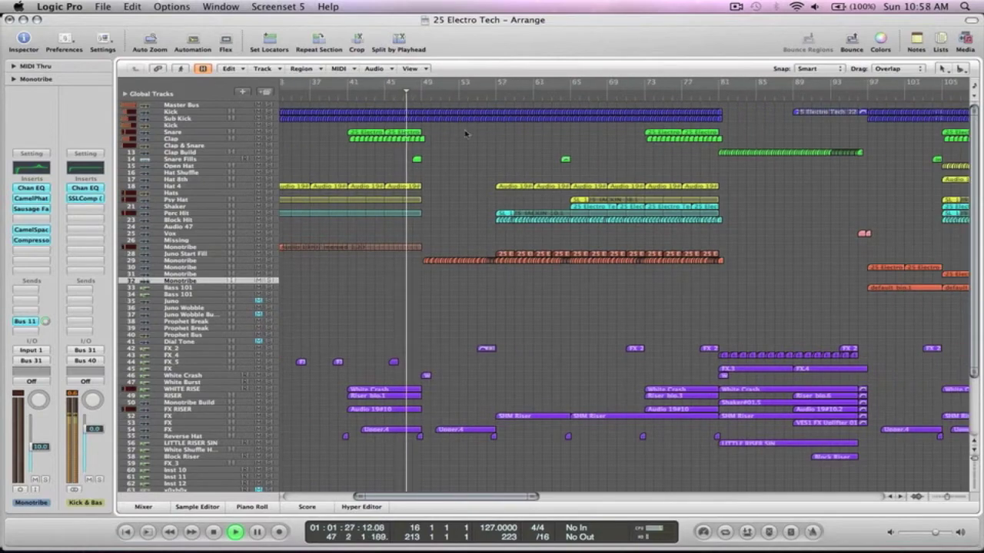
{"action": "left_click_drag", "start_coordinate": [451, 126], "coordinate": [400, 105]}
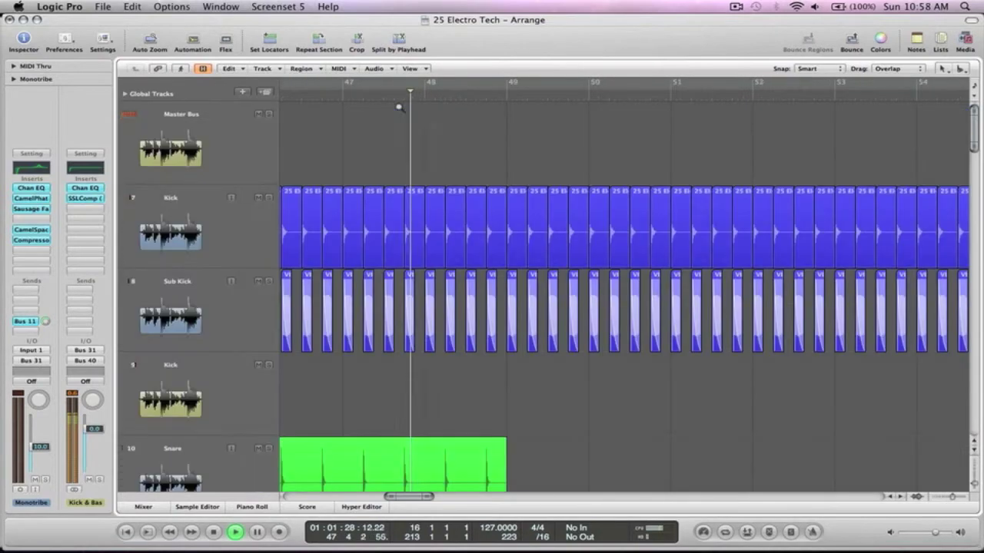
{"action": "left_click", "coordinate": [664, 369], "text": "ctrl+alt"}
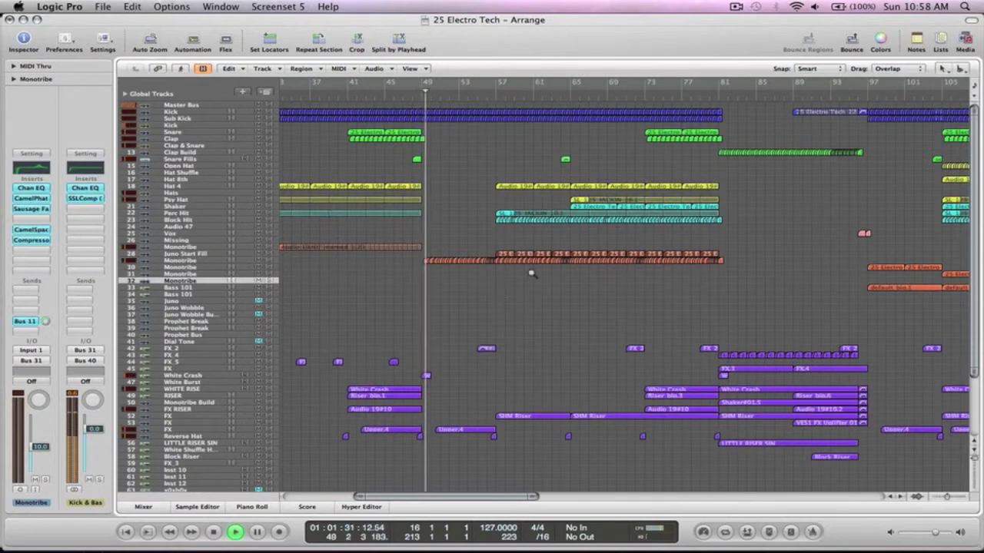
Solo Monotribe track 29, examine its chopped bass regions between bars 51 and 58, and unsolo it.
{"action": "left_click_drag", "start_coordinate": [532, 289], "coordinate": [415, 238]}
{"action": "left_click_drag", "start_coordinate": [561, 312], "coordinate": [453, 243]}
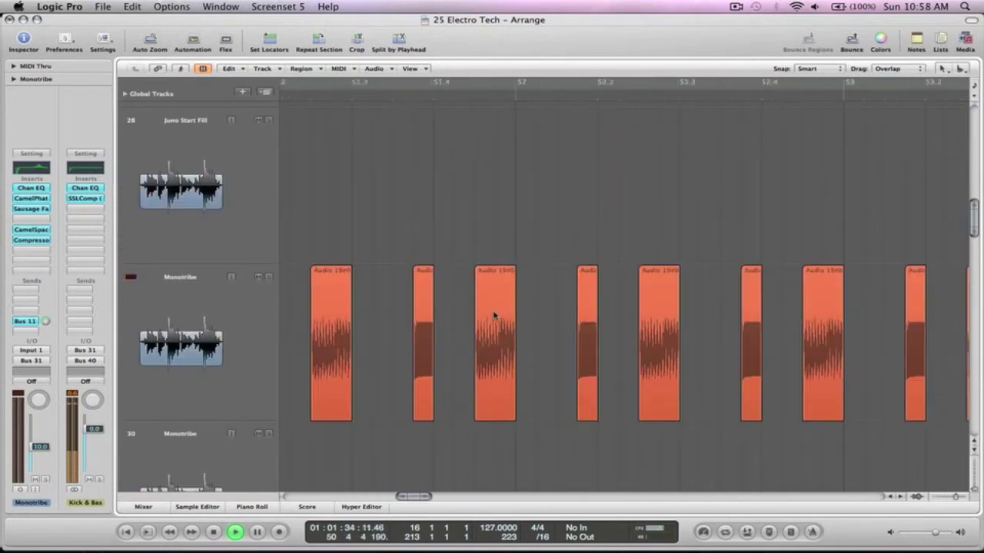
{"action": "left_click", "coordinate": [269, 276]}
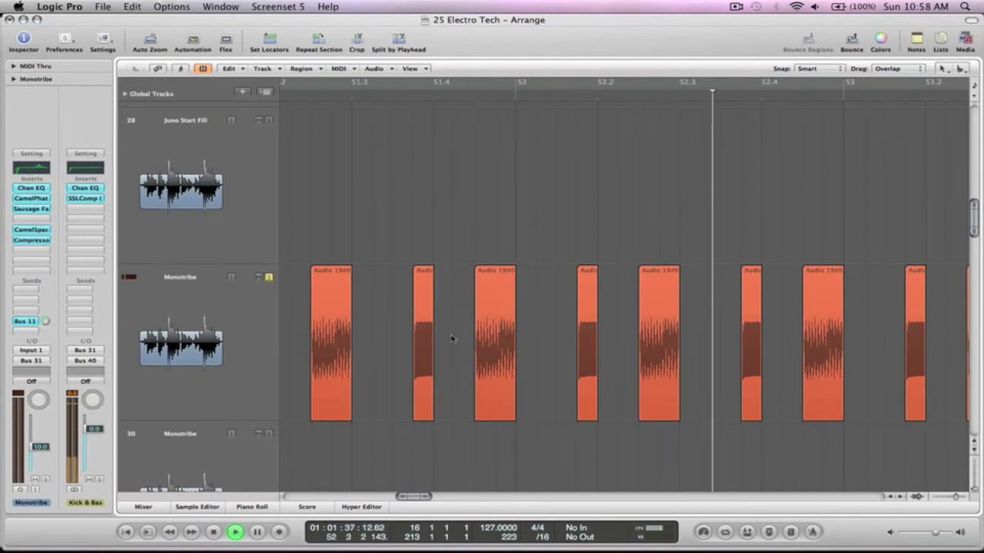
{"action": "scroll", "coordinate": [452, 336], "scroll_direction": "right", "scroll_amount": 5}
{"action": "left_click", "coordinate": [451, 336], "text": "ctrl+alt"}
{"action": "left_click_drag", "start_coordinate": [840, 351], "coordinate": [698, 280]}
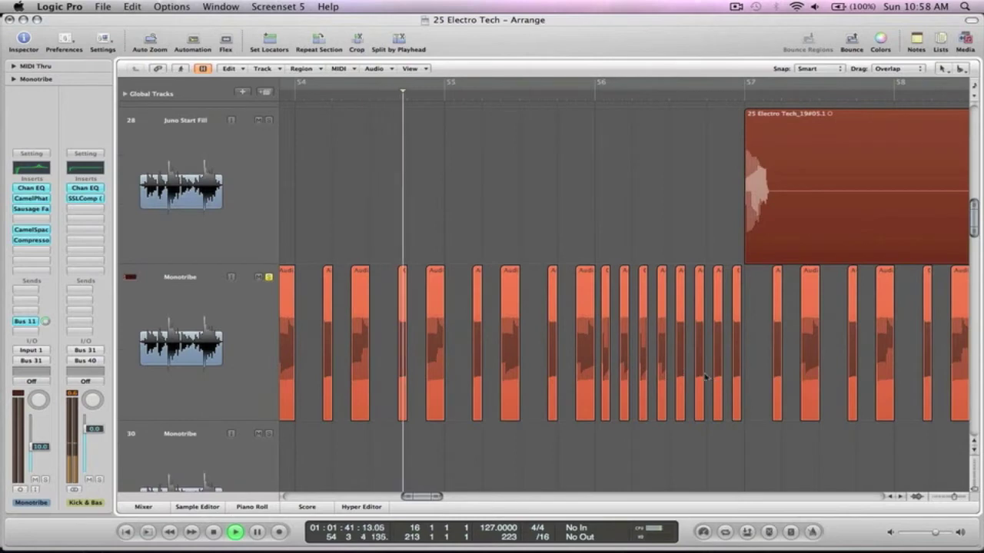
{"action": "left_click", "coordinate": [269, 277]}
{"action": "left_click", "coordinate": [484, 245], "text": "ctrl+alt"}
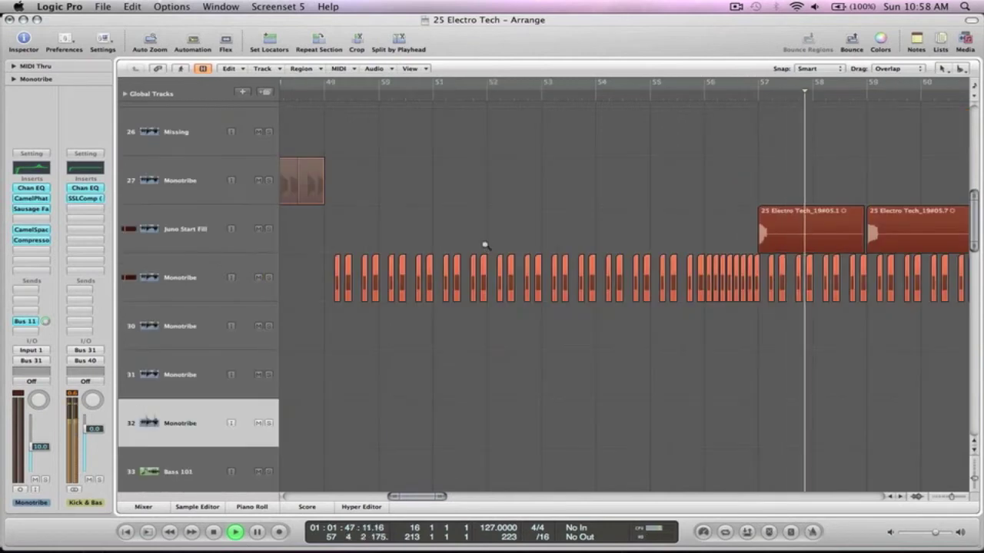
{"action": "left_click", "coordinate": [462, 245], "text": "ctrl+alt"}
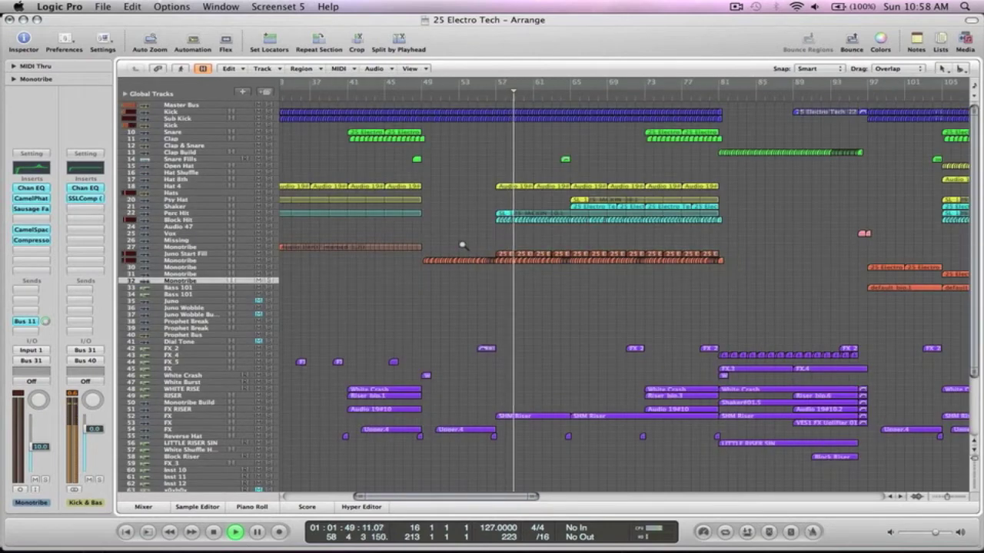
Solo the Juno Start Fill track, examine its regions from bar 57 to 81, and unsolo it.
{"action": "left_click", "coordinate": [462, 246], "text": "ctrl+alt"}
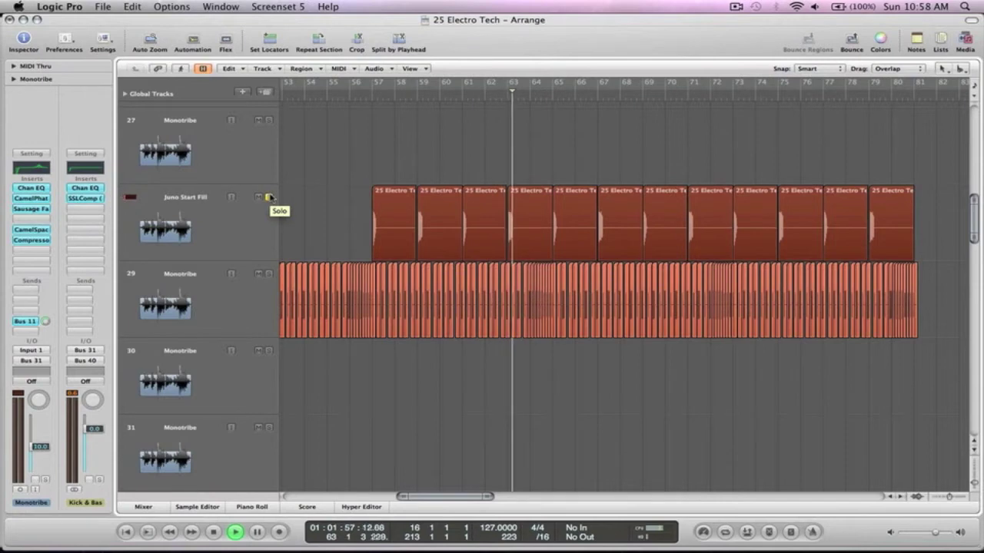
{"action": "key", "text": "z"}
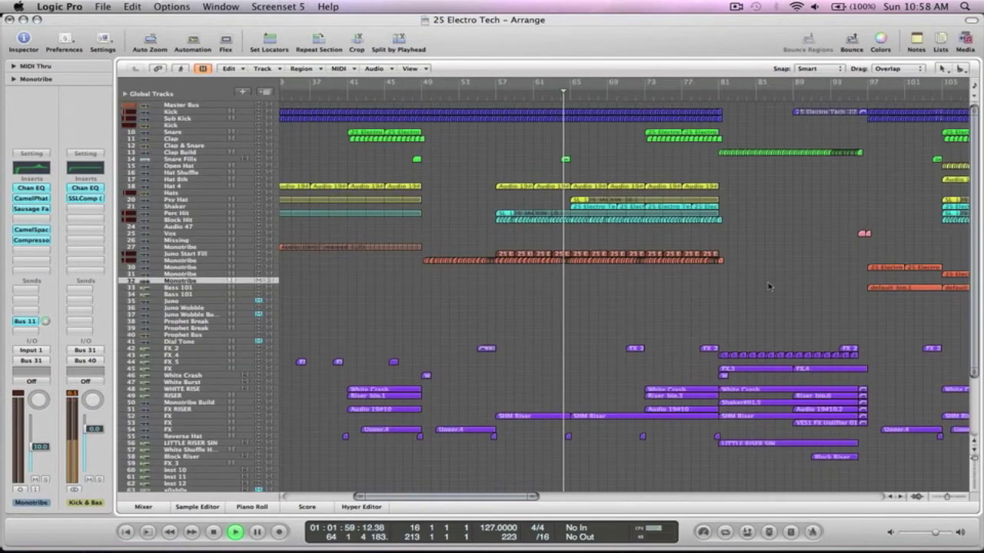
Audition the Kick and Sub Kick tracks with solo around bar 67, examine their waveforms, and restore the full mix.
{"action": "left_click_drag", "start_coordinate": [741, 270], "coordinate": [486, 89]}
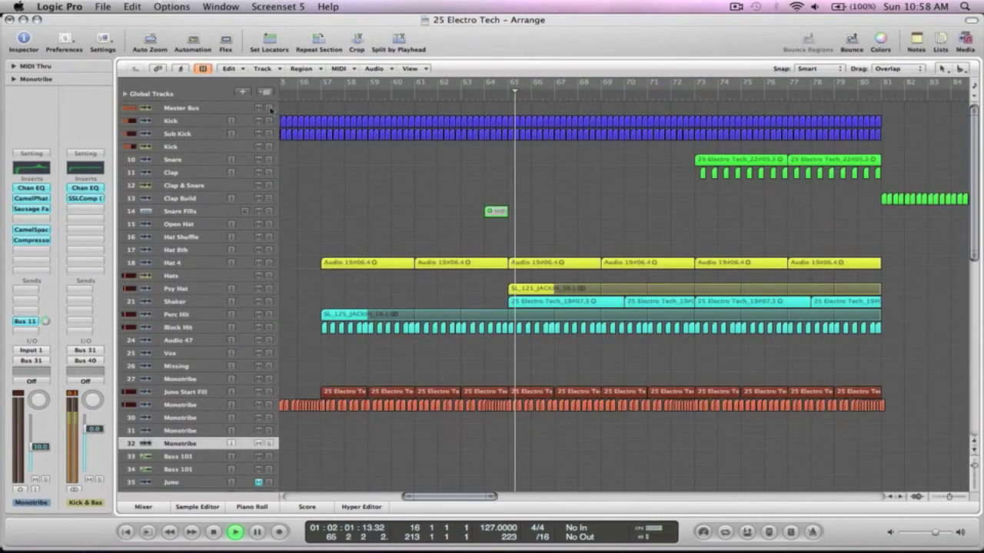
{"action": "left_click_drag", "start_coordinate": [644, 168], "coordinate": [537, 117]}
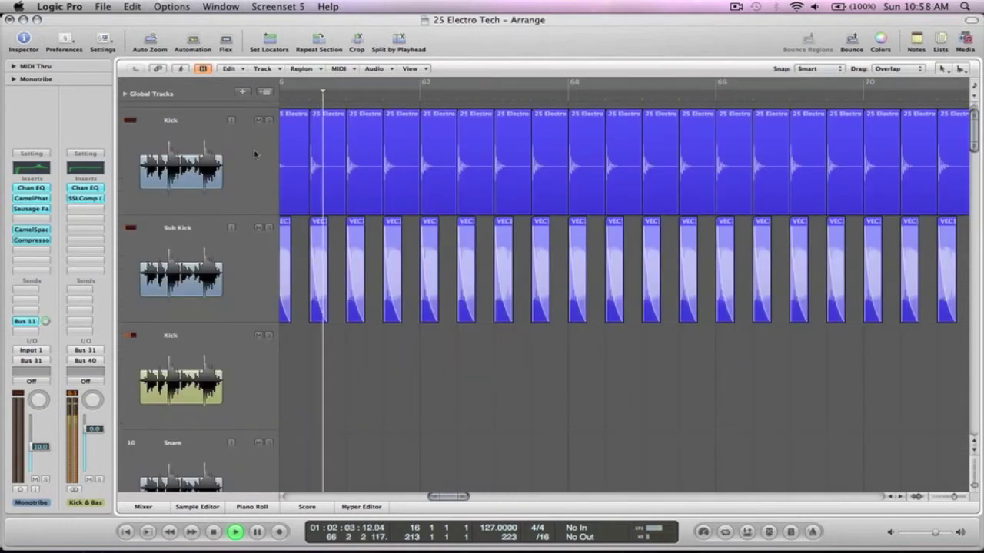
{"action": "left_click", "coordinate": [268, 121]}
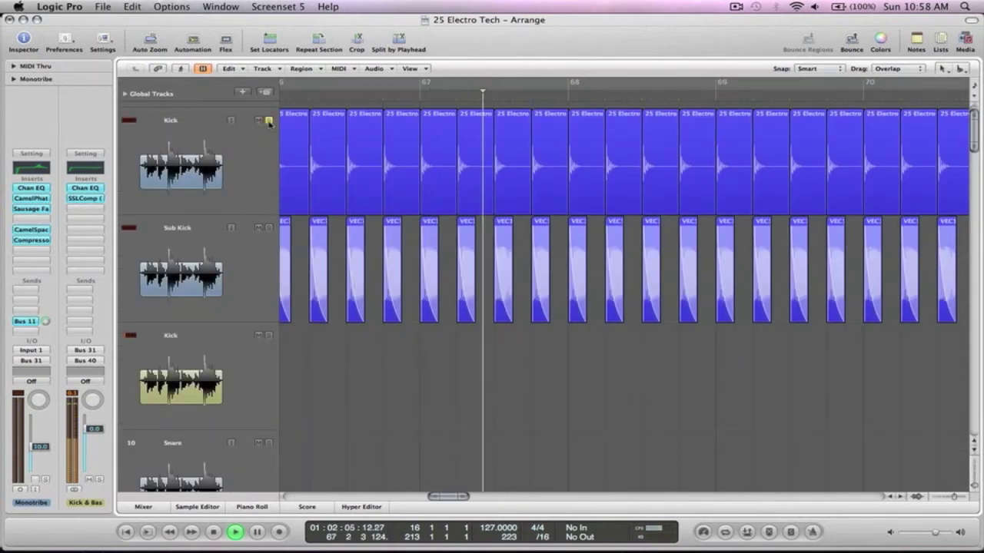
{"action": "left_click", "coordinate": [269, 228]}
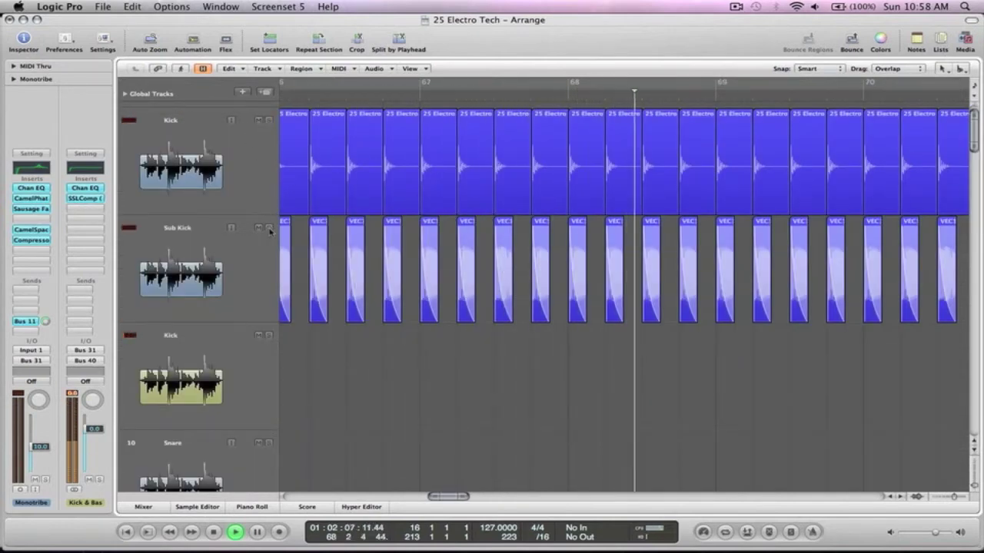
{"action": "left_click", "coordinate": [269, 229]}
{"action": "left_click", "coordinate": [404, 228], "text": "ctrl+alt"}
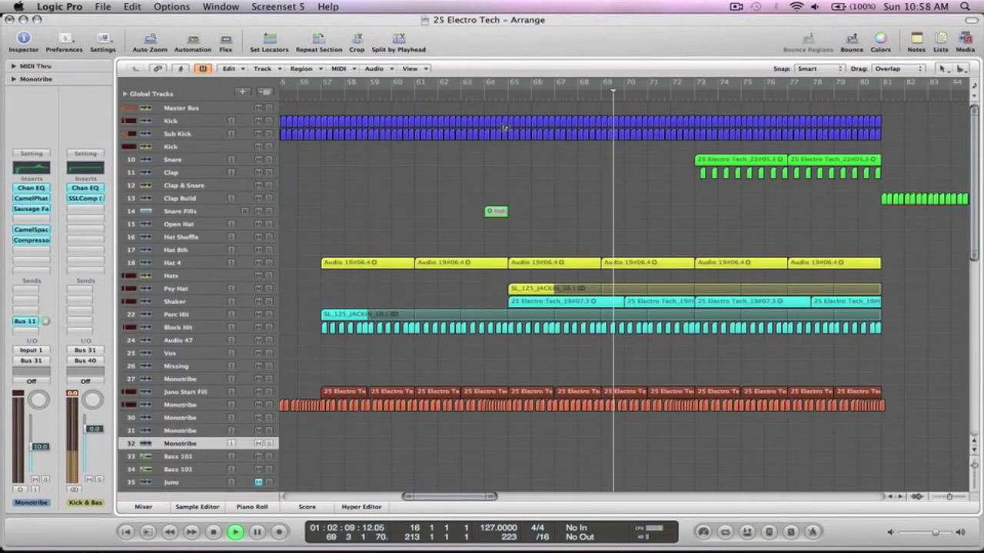
Select the Kick bus track and the Kick audio track to examine their channel strips' inserts and routing.
{"action": "left_click", "coordinate": [204, 146]}
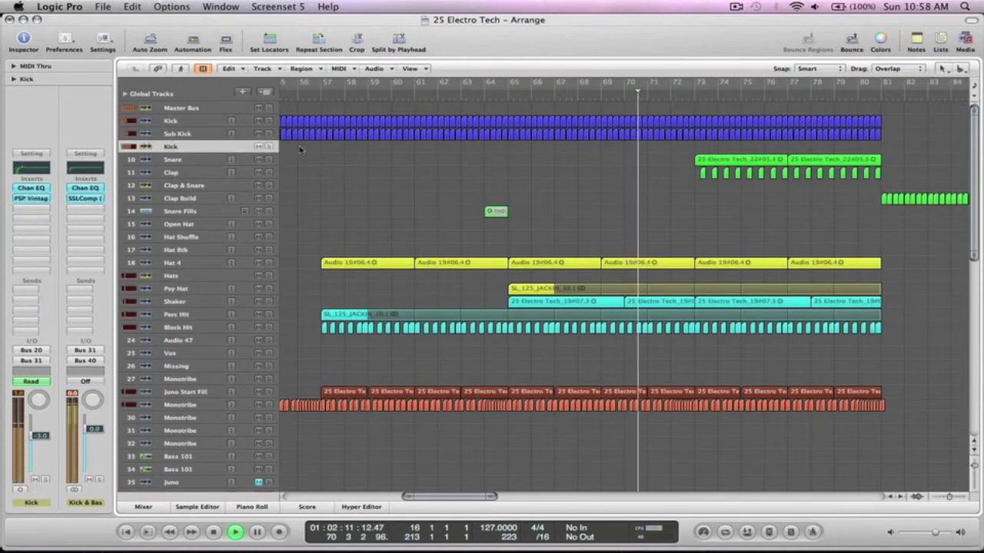
{"action": "left_click", "coordinate": [156, 123]}
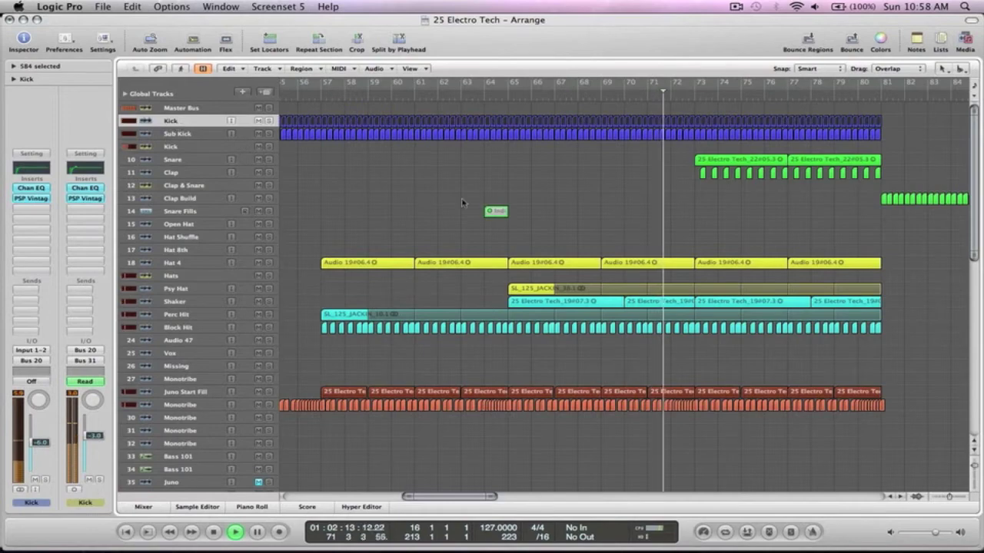
{"action": "left_click", "coordinate": [486, 177], "text": "ctrl+alt"}
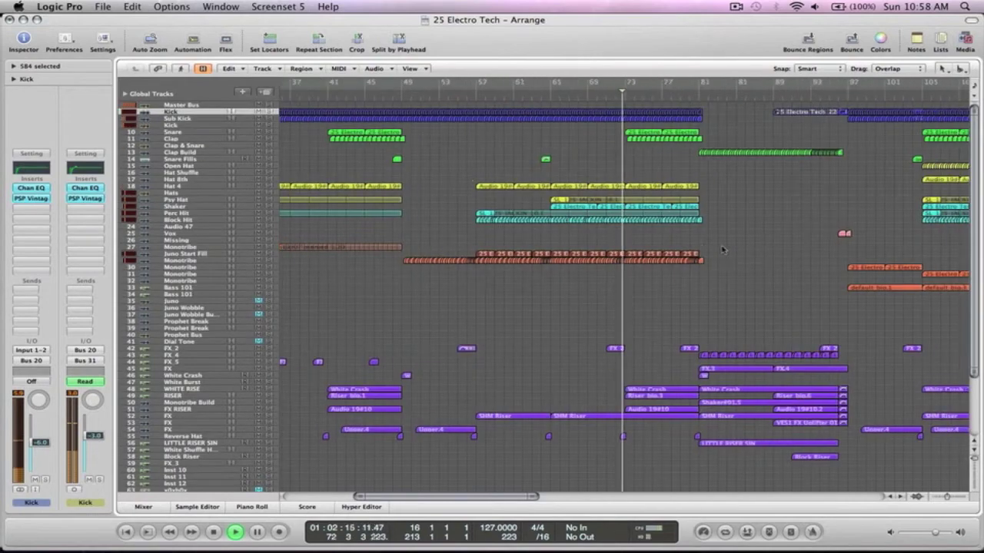
Solo FX track 52 to audition its SHM Riser regions from bar 57 to 97, and unsolo it.
{"action": "key", "text": "ctrl+Left"}
{"action": "key", "text": "ctrl+Left"}
{"action": "key", "text": "ctrl+Left"}
{"action": "scroll", "coordinate": [680, 282], "scroll_direction": "right", "scroll_amount": 5}
{"action": "left_click_drag", "start_coordinate": [536, 472], "coordinate": [328, 341]}
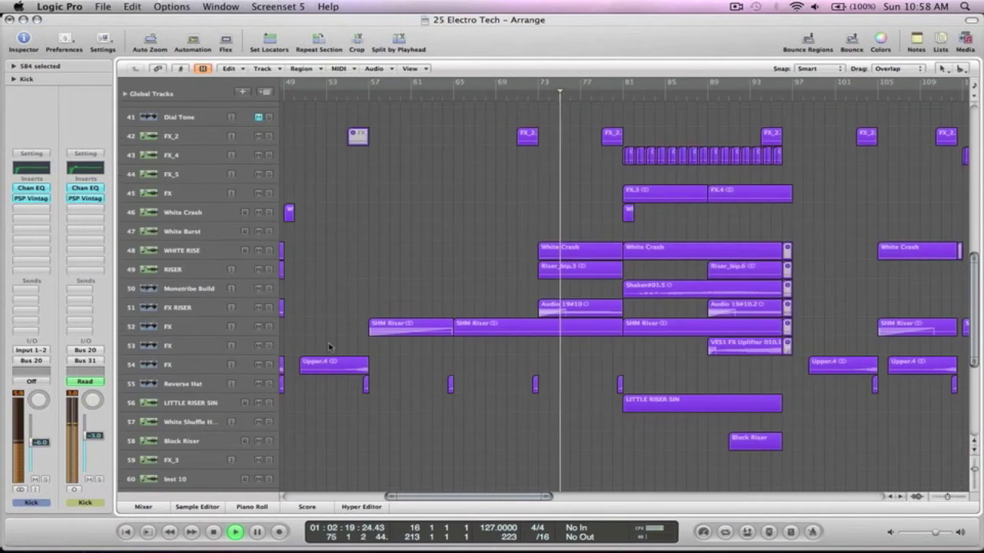
{"action": "left_click", "coordinate": [268, 327]}
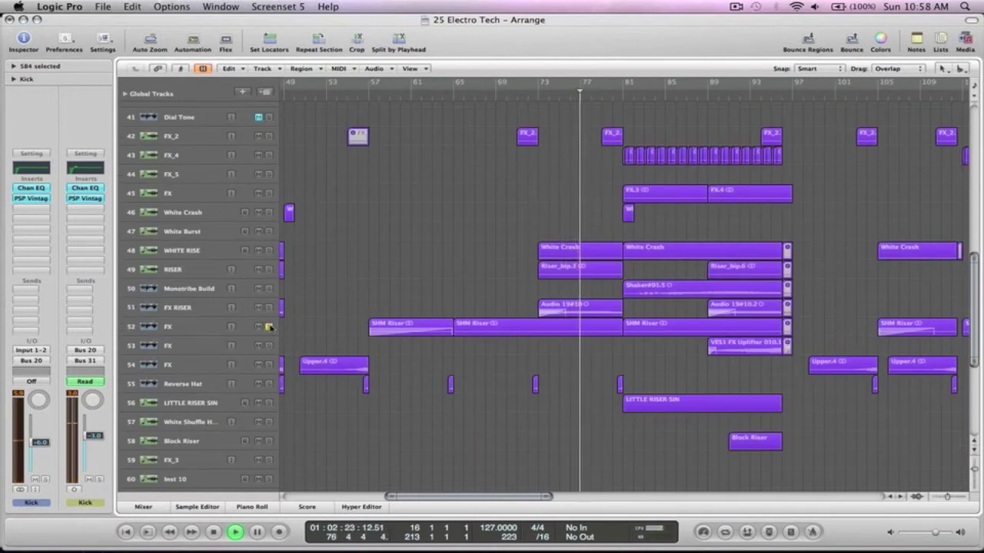
{"action": "left_click", "coordinate": [555, 259], "text": "ctrl+alt"}
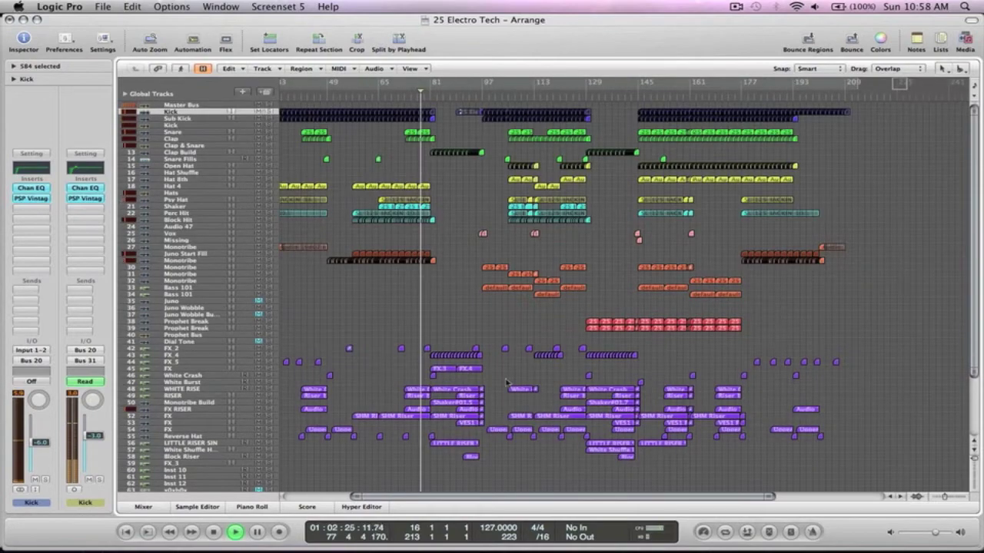
Audition the Monotribe Build track with solo in the bar 81 to 97 section, and select it to examine its channel strip.
{"action": "left_click_drag", "start_coordinate": [549, 472], "coordinate": [393, 108]}
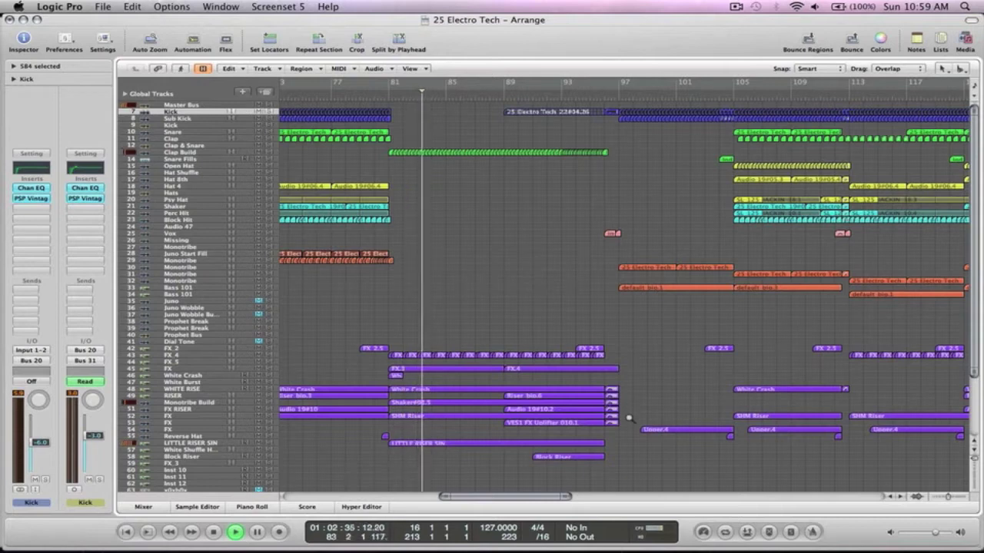
{"action": "left_click_drag", "start_coordinate": [639, 453], "coordinate": [367, 336]}
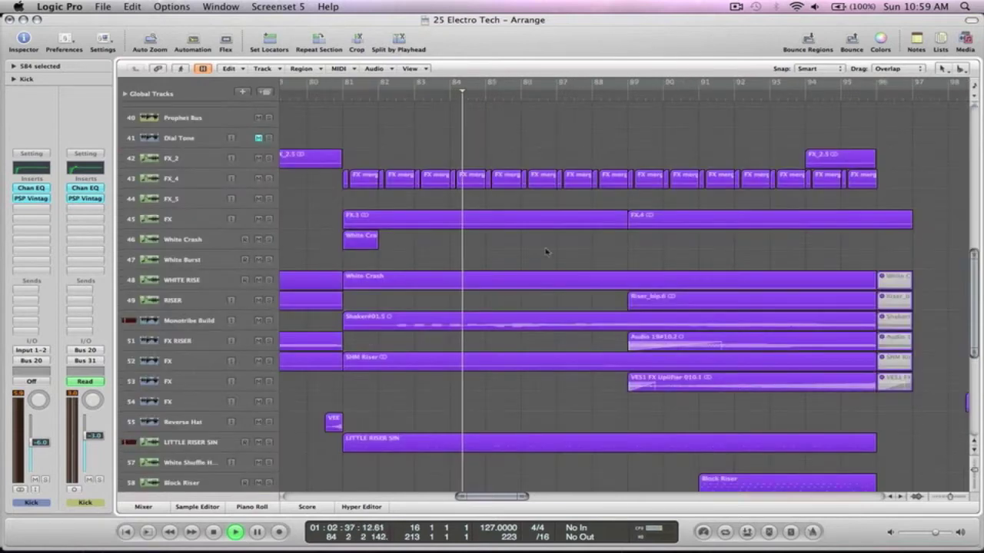
{"action": "left_click", "coordinate": [269, 321]}
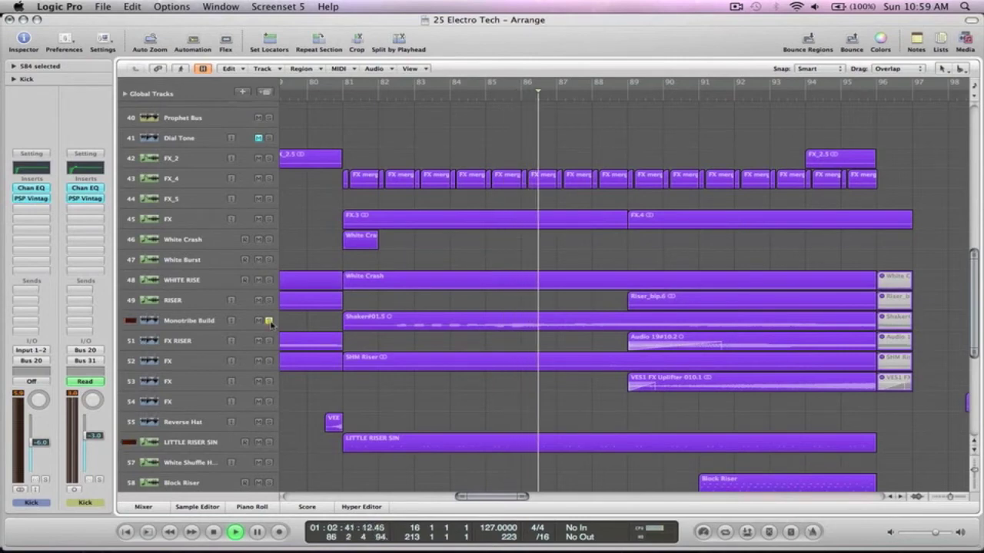
{"action": "left_click", "coordinate": [198, 322]}
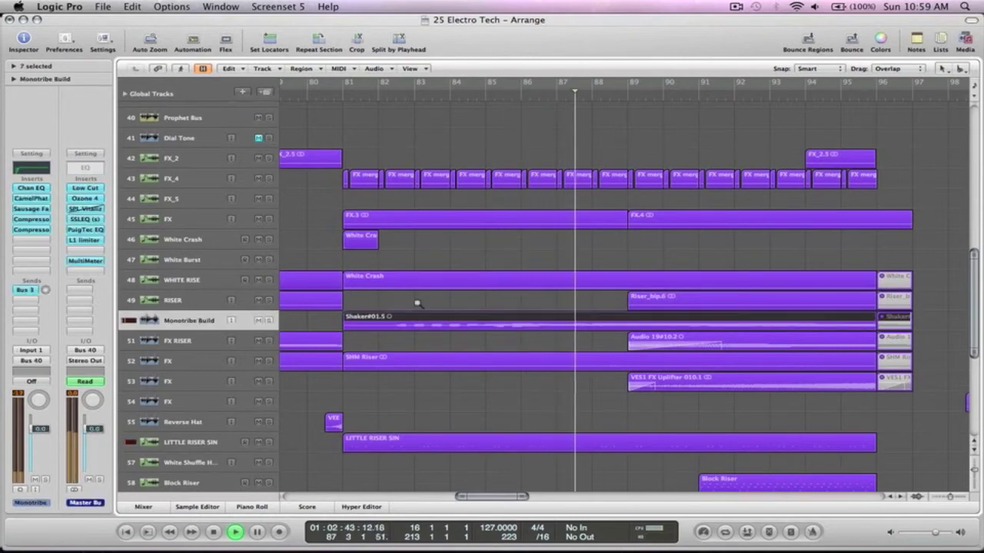
{"action": "left_click", "coordinate": [417, 304], "text": "ctrl+alt"}
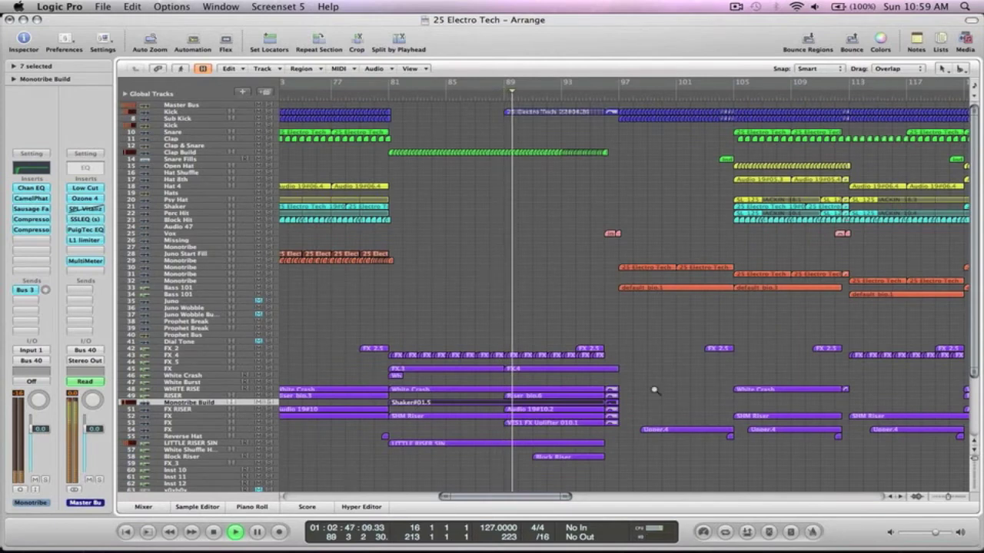
Solo Monotribe track 30 in the bar 97 to 105 section and select it to show its channel strip.
{"action": "left_click", "coordinate": [535, 189], "text": "ctrl+alt"}
{"action": "left_click_drag", "start_coordinate": [599, 468], "coordinate": [472, 200]}
{"action": "scroll", "coordinate": [471, 200], "scroll_direction": "right", "scroll_amount": 3}
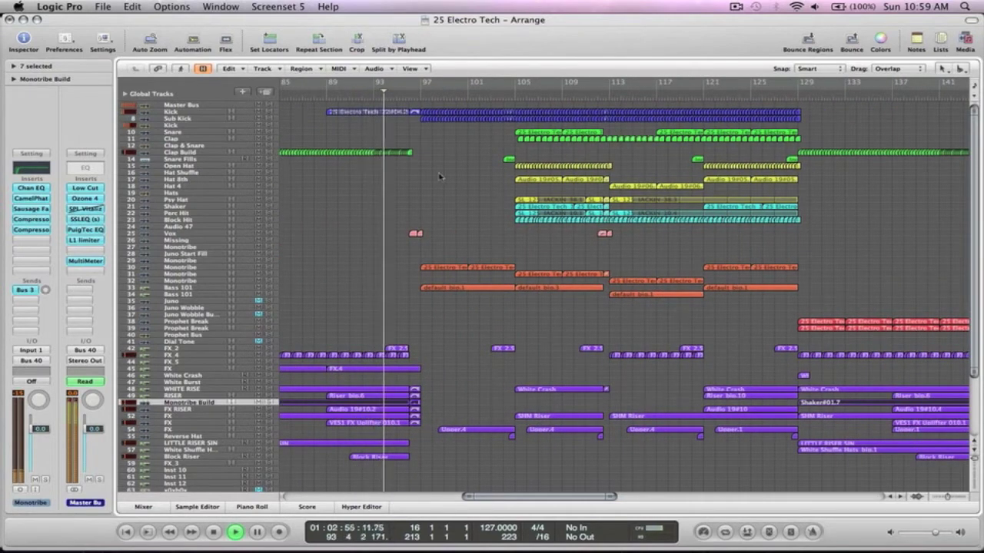
{"action": "scroll", "coordinate": [440, 177], "scroll_direction": "left", "scroll_amount": 1}
{"action": "left_click", "coordinate": [461, 216], "text": "ctrl+alt"}
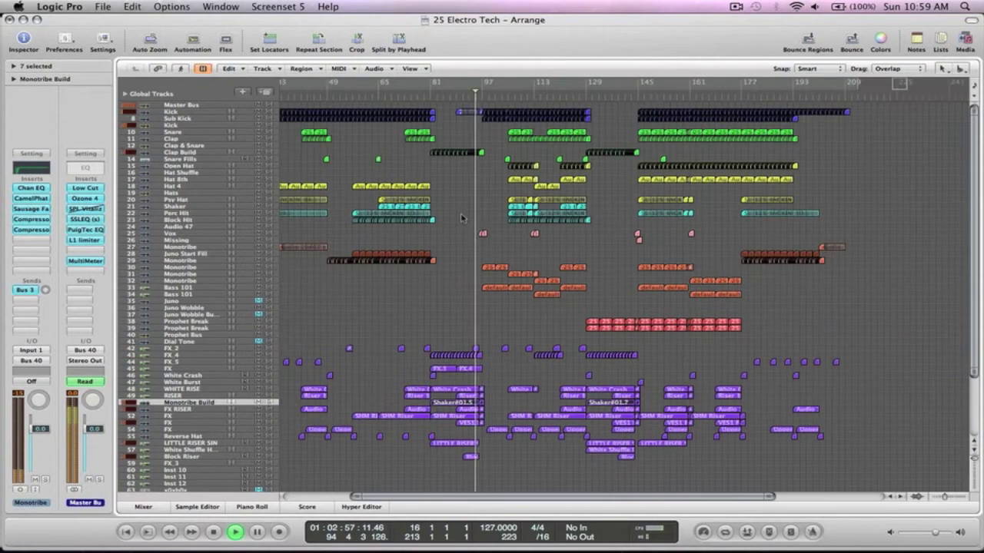
{"action": "left_click_drag", "start_coordinate": [480, 247], "coordinate": [452, 104]}
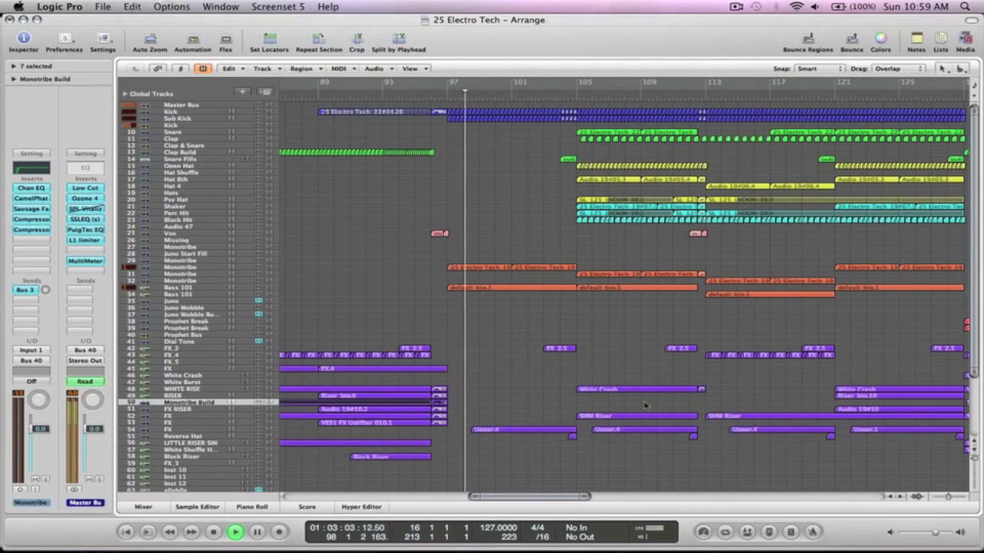
{"action": "left_click_drag", "start_coordinate": [618, 448], "coordinate": [444, 132]}
{"action": "left_click_drag", "start_coordinate": [837, 313], "coordinate": [329, 243]}
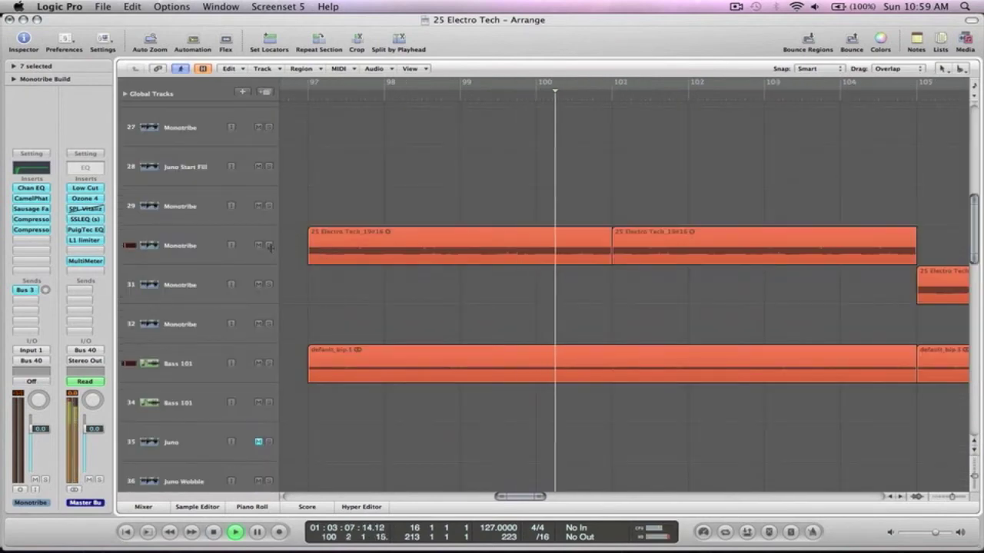
{"action": "left_click", "coordinate": [179, 246]}
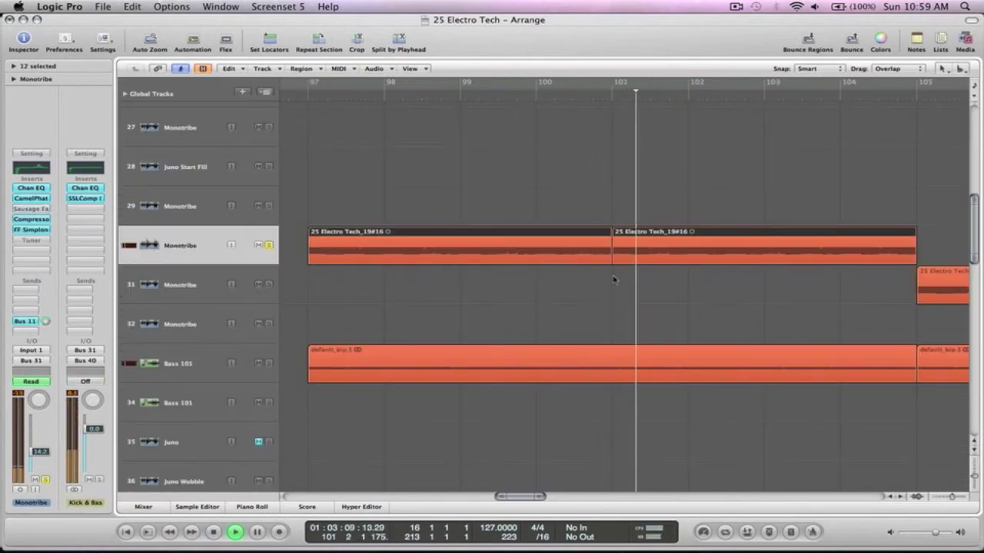
Replay track 30 from bar 97 while bypassing its Compressor, CamelPhat, Channel EQ and FF Simplon inserts.
{"action": "key", "text": "space"}
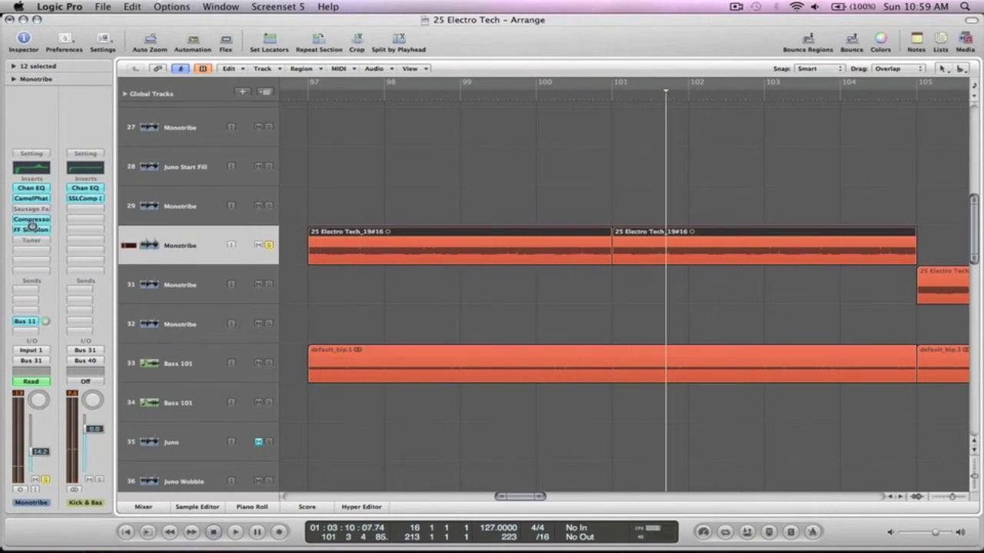
{"action": "double_click", "coordinate": [302, 101]}
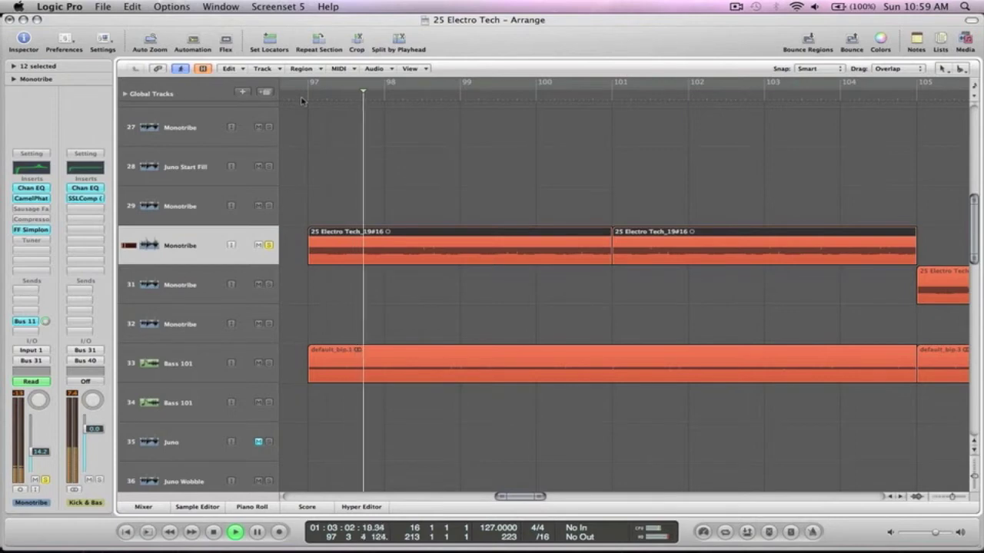
{"action": "left_click", "coordinate": [38, 200], "text": "alt"}
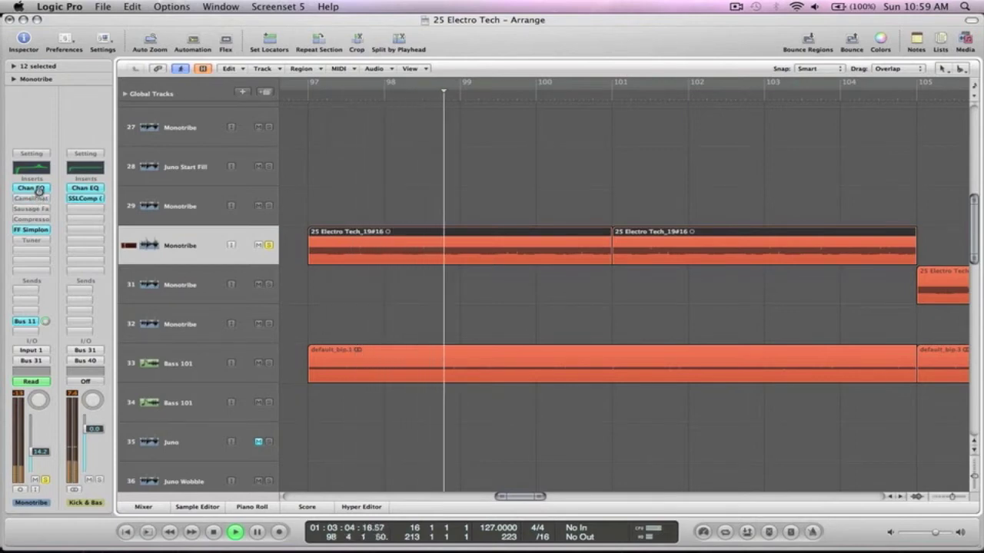
{"action": "left_click", "coordinate": [32, 187], "text": "alt"}
{"action": "left_click", "coordinate": [34, 230], "text": "alt"}
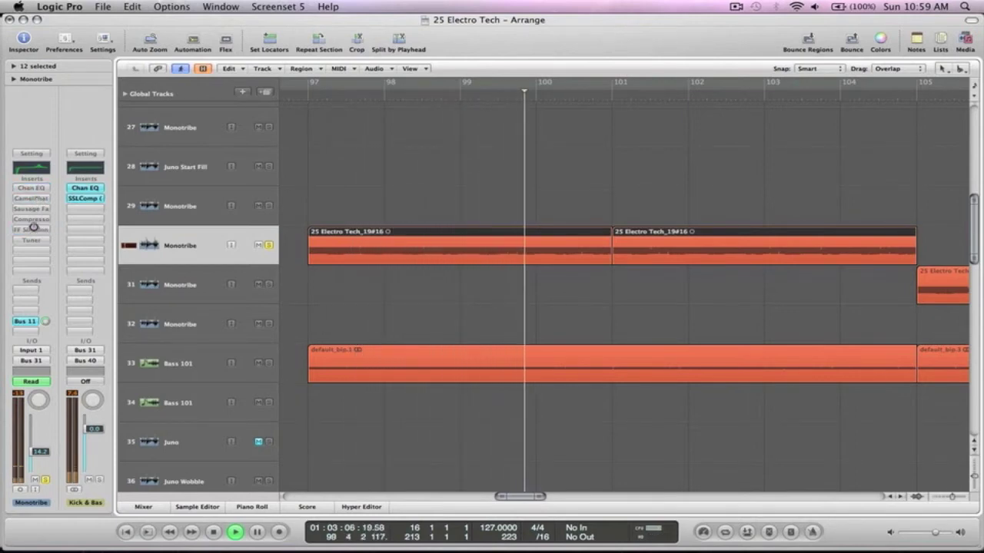
Re-enable the Channel EQ on Monotribe track 30, stop playback, and open the plug-in to examine its curve before closing it.
{"action": "left_click", "coordinate": [31, 188], "text": "alt"}
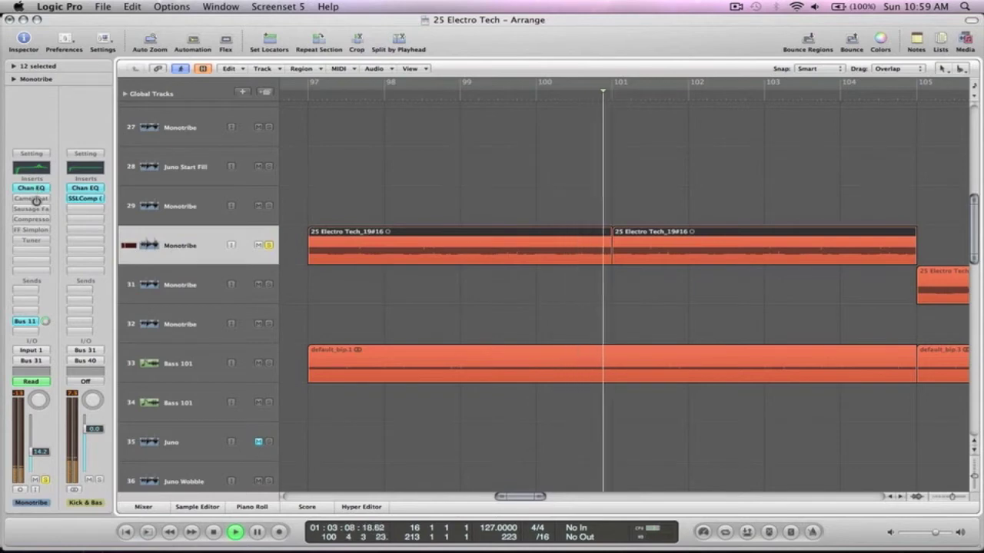
{"action": "key", "text": "space"}
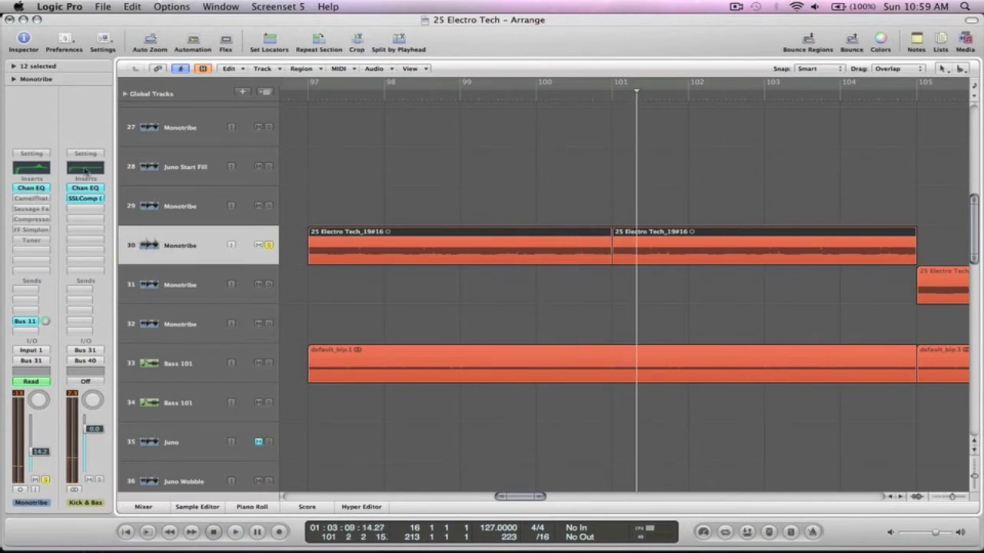
{"action": "left_click", "coordinate": [31, 188]}
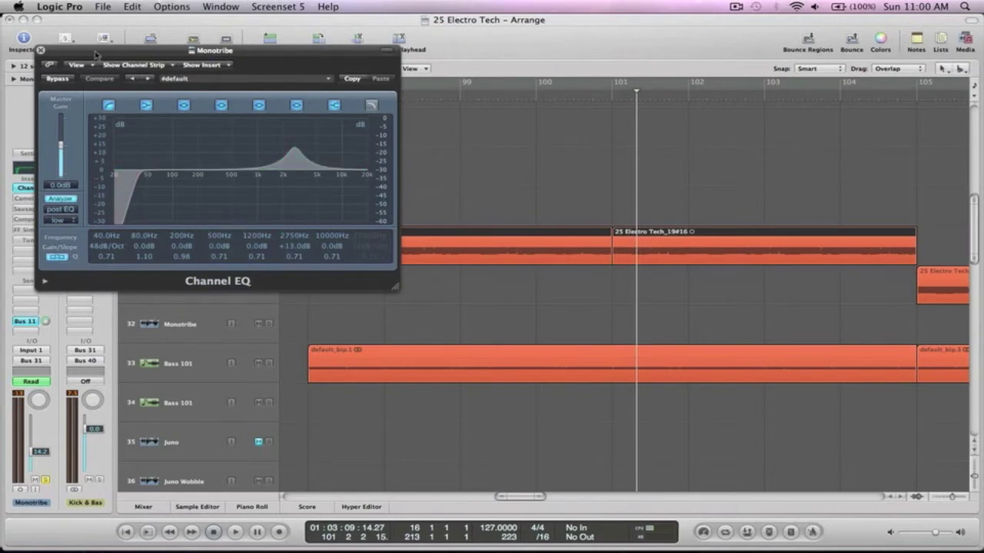
{"action": "left_click", "coordinate": [41, 51]}
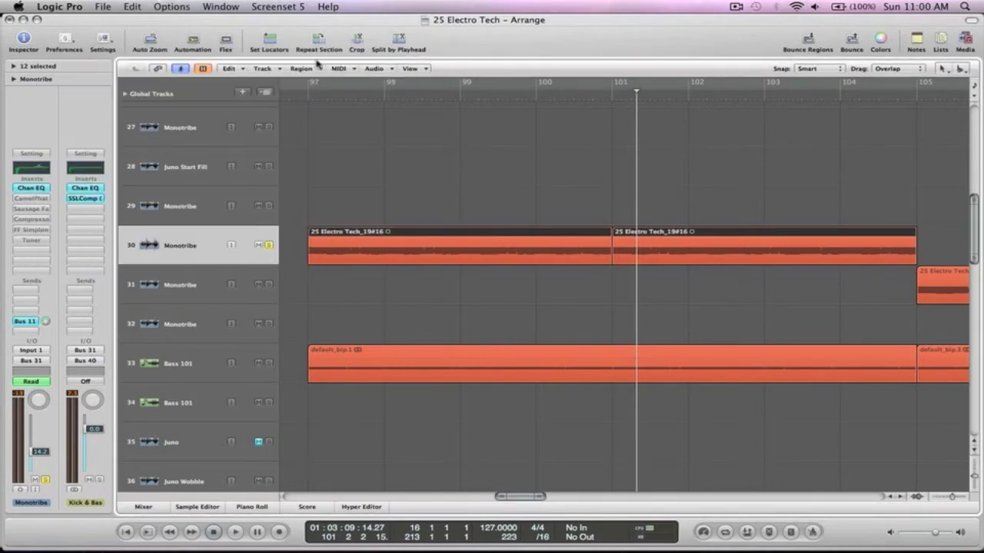
Replay track 30 from bar 97 while re-enabling CamelPhat, Compressor and FF Simplon, and unsolo the track.
{"action": "left_click", "coordinate": [301, 98]}
{"action": "key", "text": "space"}
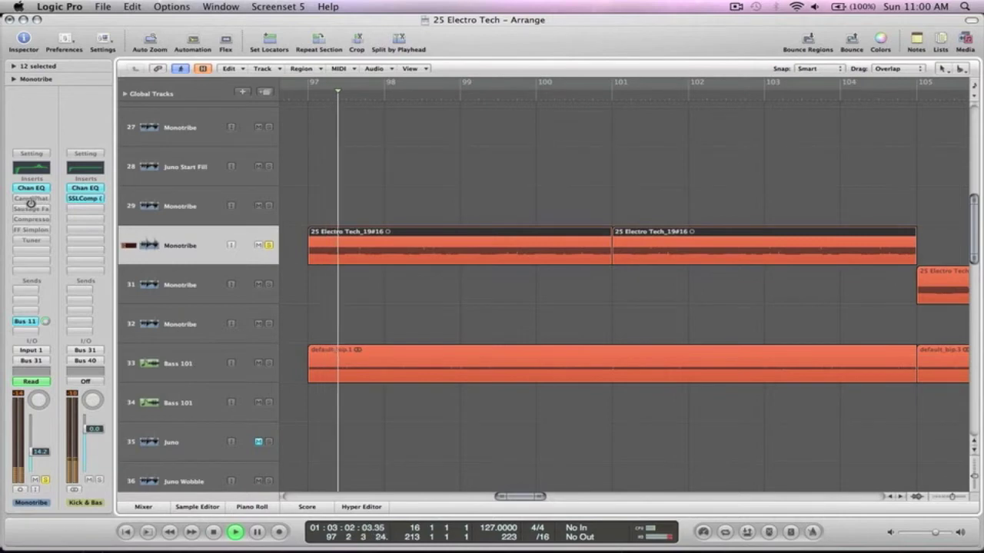
{"action": "left_click", "coordinate": [33, 220], "text": "alt"}
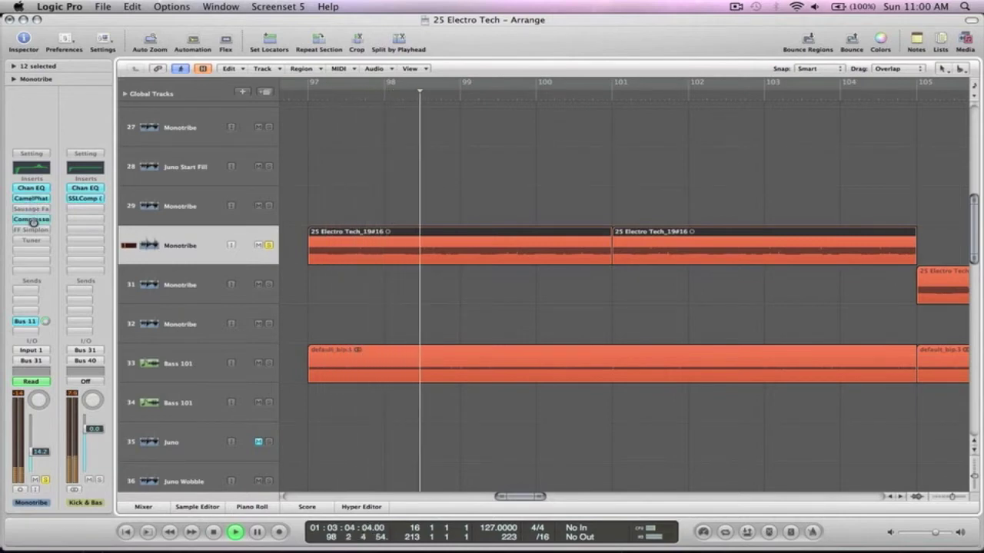
{"action": "left_click", "coordinate": [35, 231], "text": "alt"}
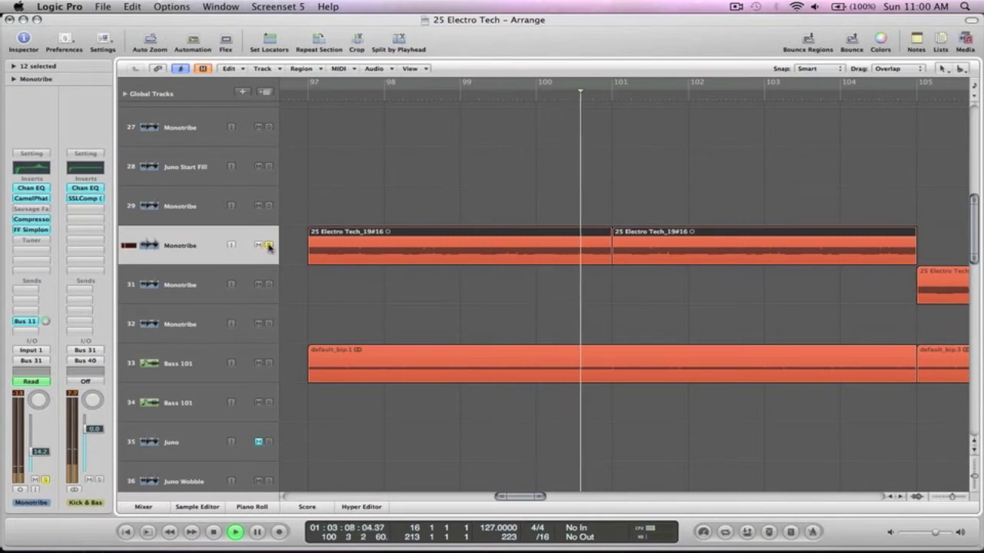
{"action": "key", "text": "z"}
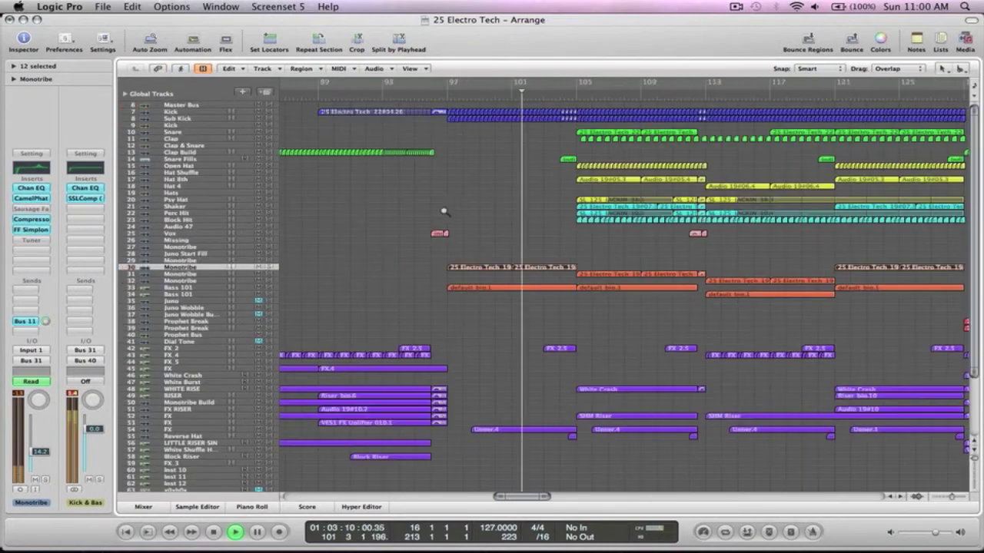
Select and solo the Snare Fills track, replay its Indie Kit Live fill at bar 104, and unsolo it.
{"action": "left_click", "coordinate": [496, 213], "text": "ctrl+alt"}
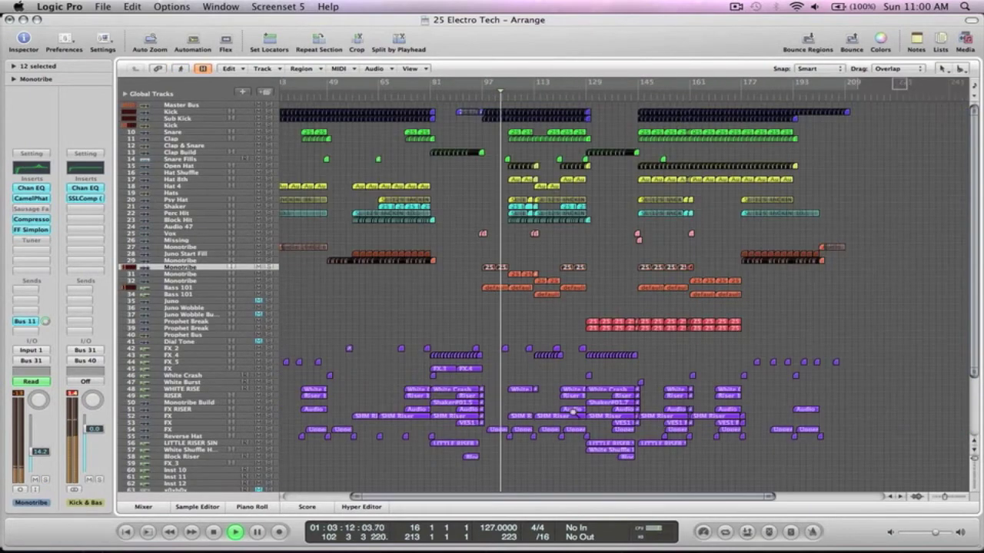
{"action": "left_click_drag", "start_coordinate": [614, 480], "coordinate": [483, 113], "text": "ctrl+alt"}
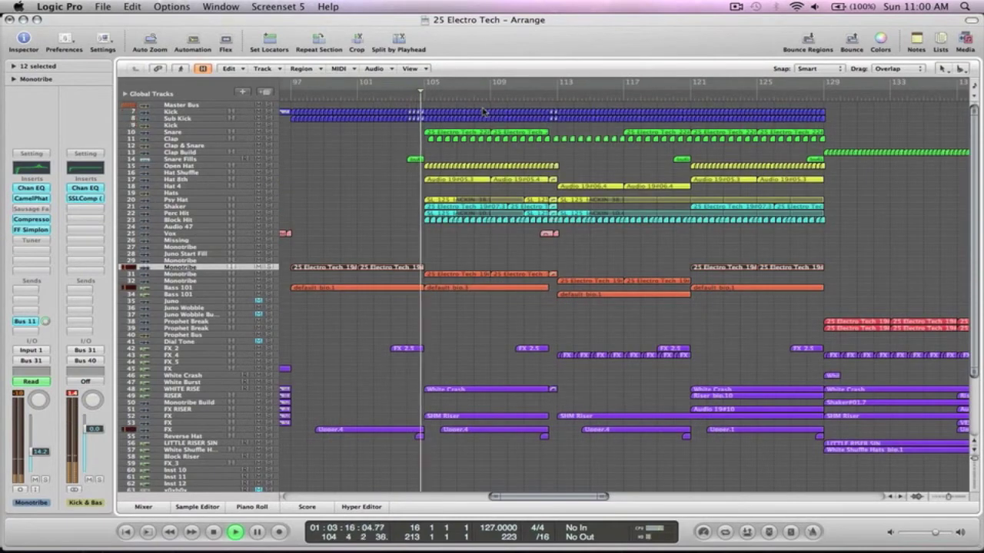
{"action": "left_click", "coordinate": [408, 95]}
{"action": "left_click_drag", "start_coordinate": [450, 179], "coordinate": [393, 142]}
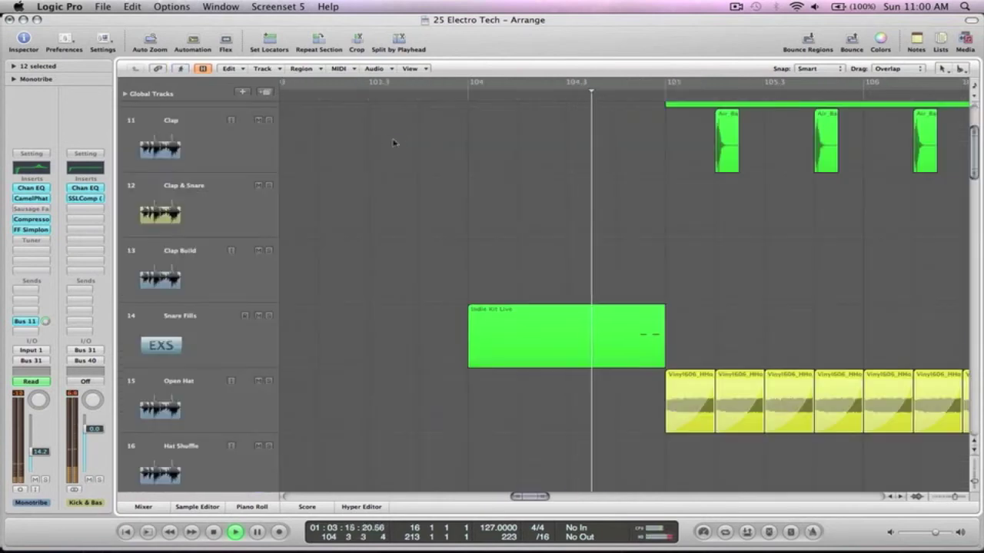
{"action": "left_click", "coordinate": [196, 326]}
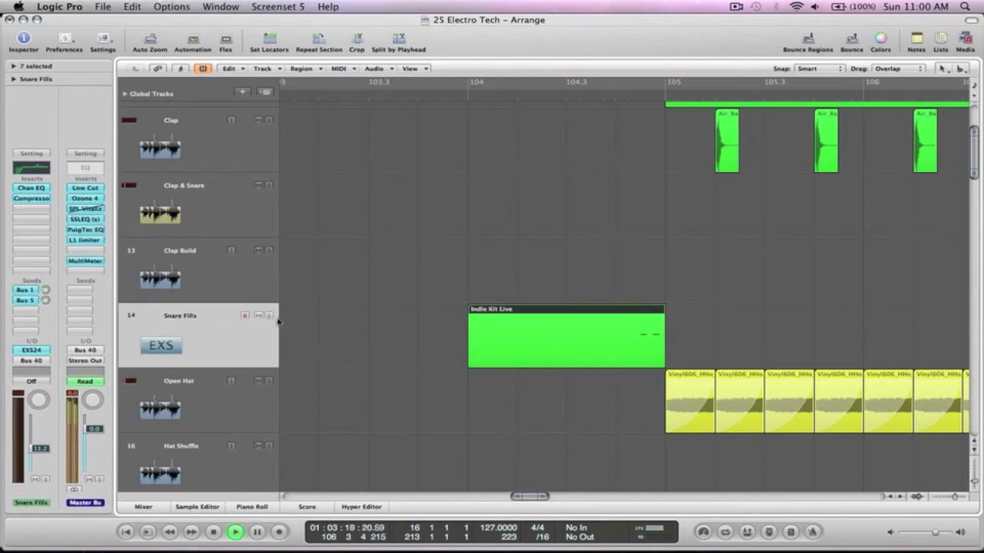
{"action": "left_click", "coordinate": [536, 103]}
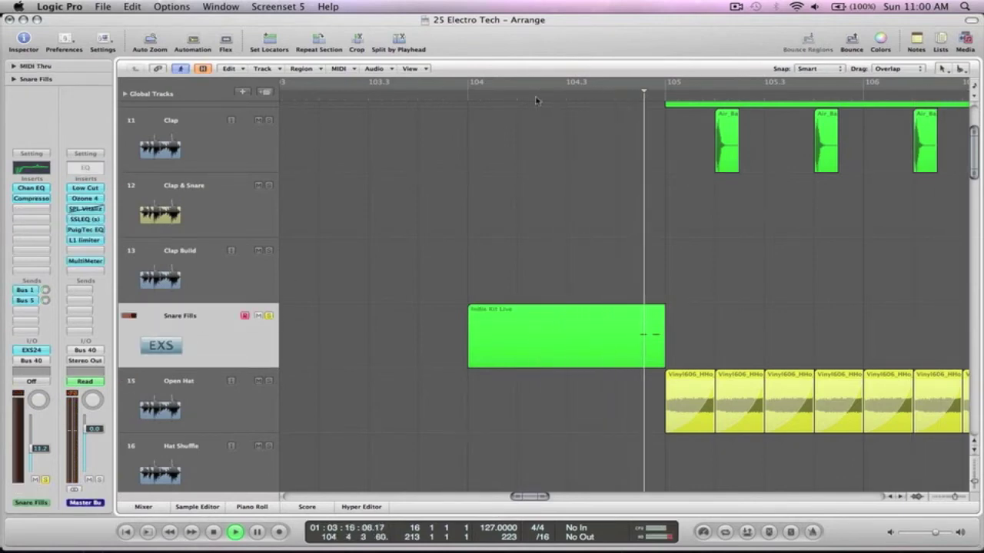
{"action": "key", "text": "z"}
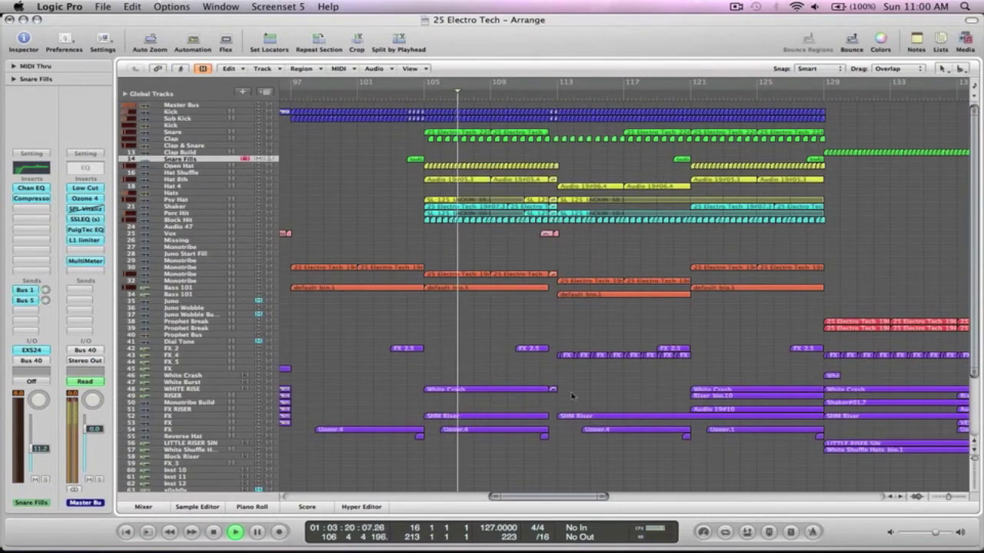
Follow the playback through bars 105 to 129 and examine how the drums, bass and FX regions are arranged.
{"action": "left_click_drag", "start_coordinate": [624, 451], "coordinate": [473, 83]}
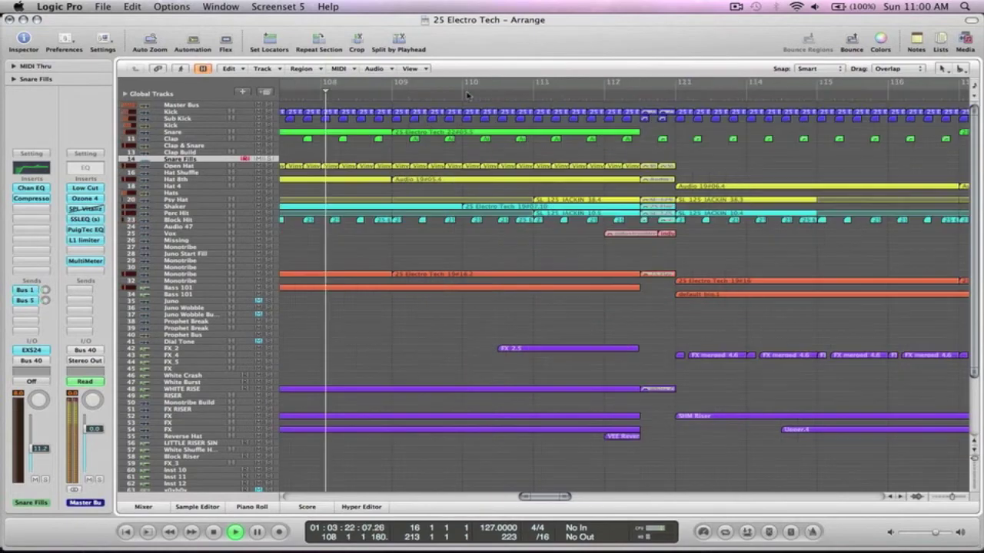
{"action": "key", "text": "ctrl+alt+Left"}
{"action": "key", "text": "ctrl+alt+Left"}
{"action": "key", "text": "ctrl+alt+Left"}
{"action": "key", "text": "ctrl+alt+Left"}
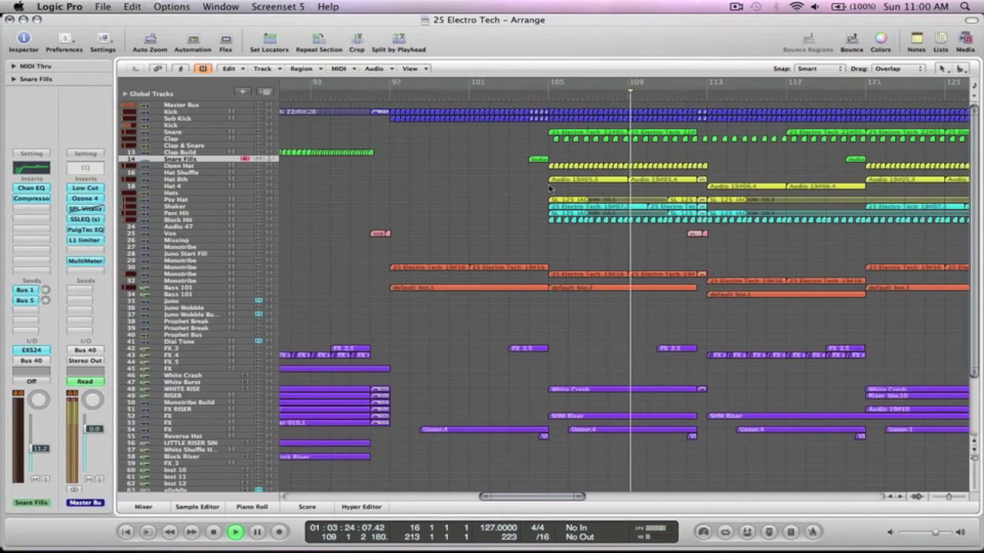
{"action": "scroll", "coordinate": [629, 263], "scroll_direction": "right", "scroll_amount": 5}
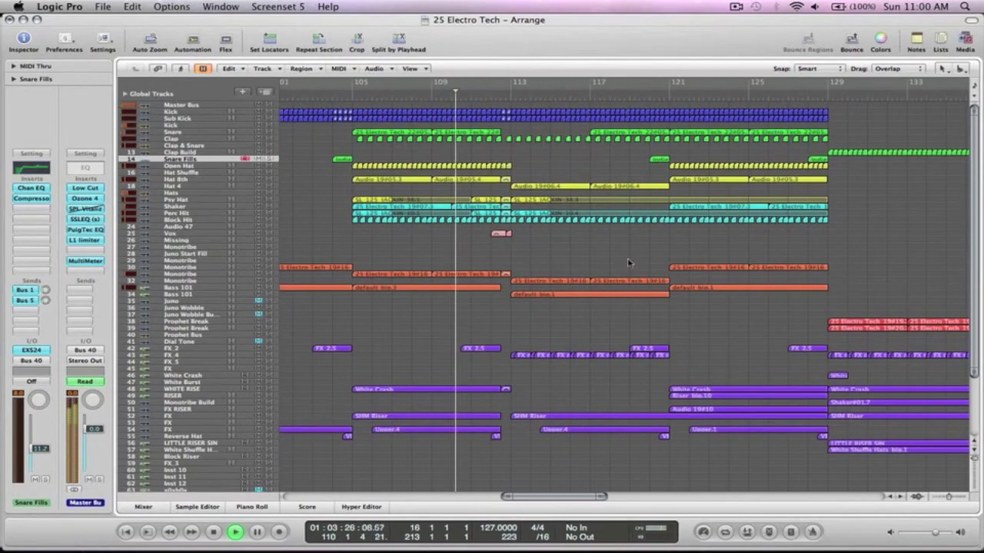
{"action": "left_click", "coordinate": [628, 262]}
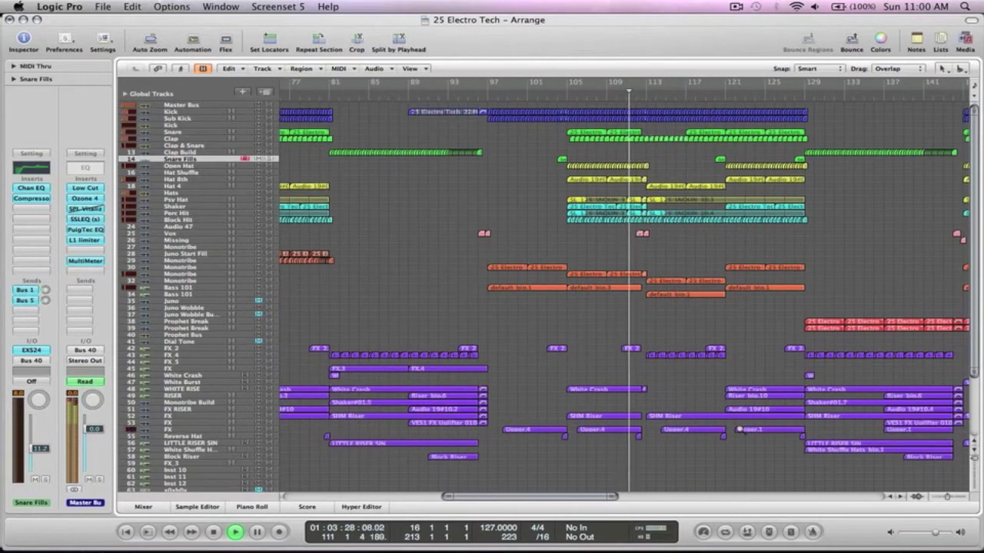
{"action": "left_click_drag", "start_coordinate": [771, 462], "coordinate": [618, 105]}
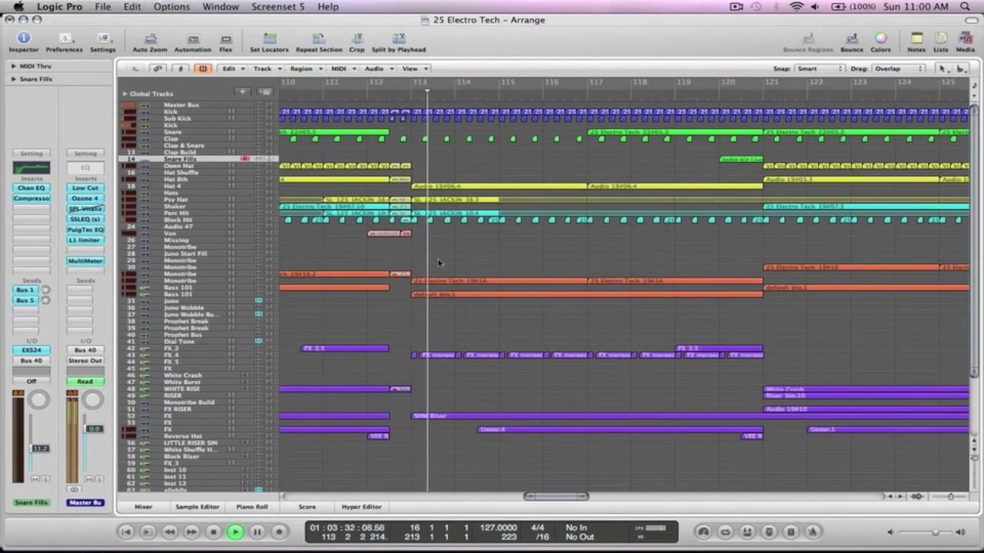
Solo and select Monotribe track 32 during its section starting at bar 113.
{"action": "left_click_drag", "start_coordinate": [809, 325], "coordinate": [366, 266]}
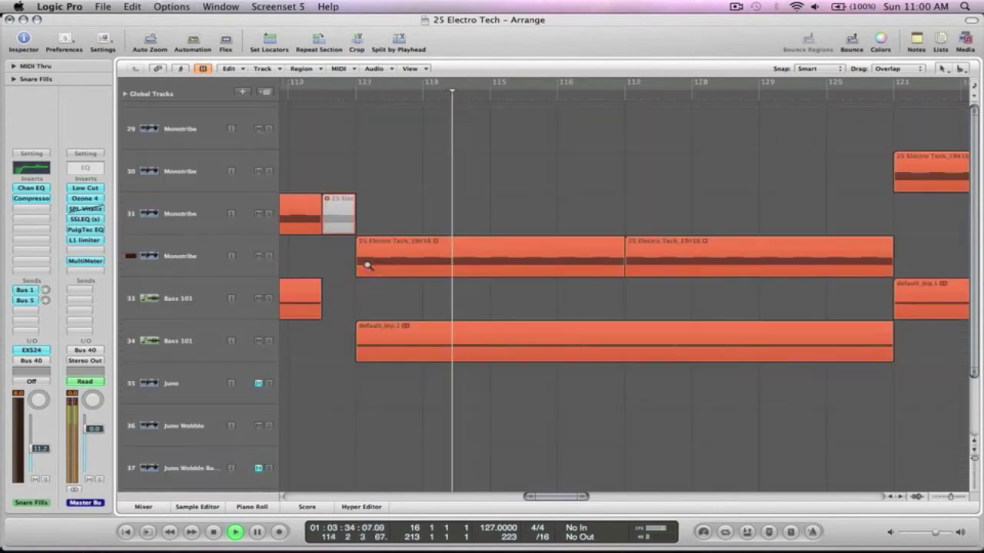
{"action": "left_click", "coordinate": [269, 256]}
{"action": "left_click", "coordinate": [182, 257]}
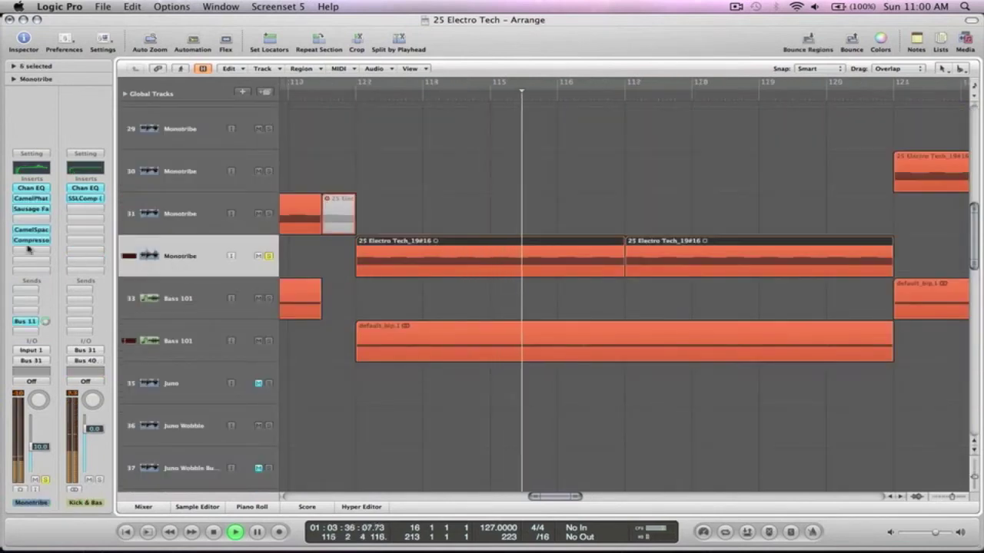
Open the CamelSpace insert on track 32, compare it bypassed and active, close it, and unsolo the track.
{"action": "left_click", "coordinate": [31, 229]}
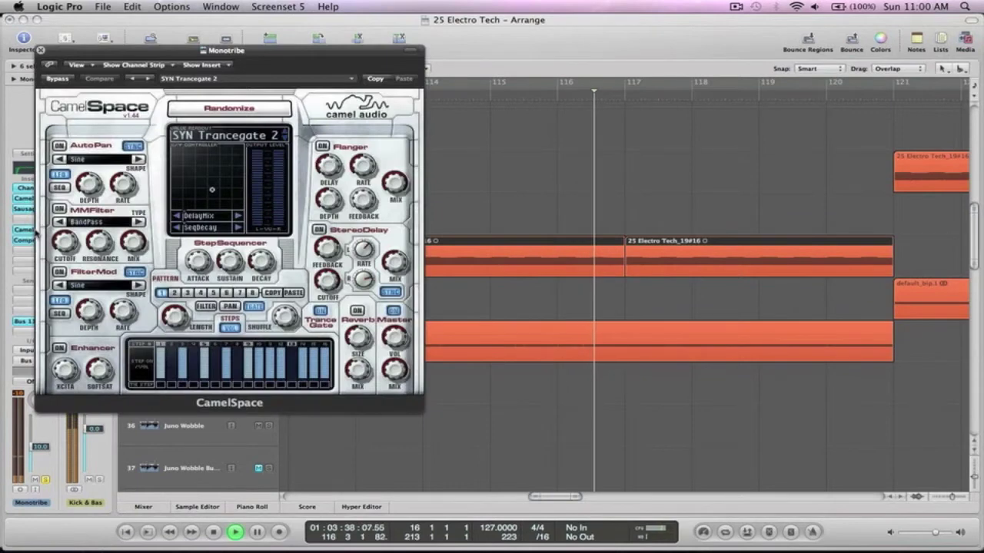
{"action": "left_click", "coordinate": [58, 79]}
{"action": "left_click", "coordinate": [59, 79]}
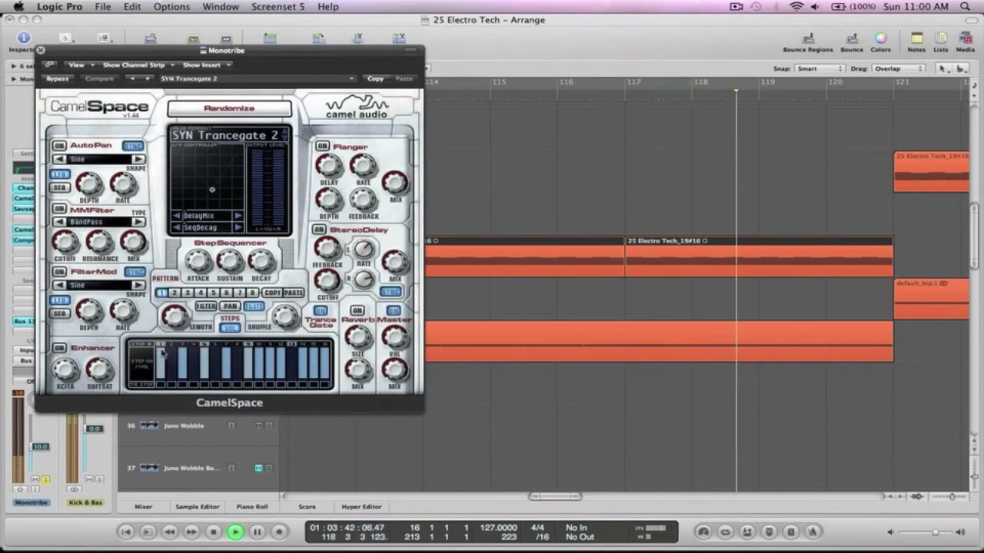
{"action": "left_click", "coordinate": [41, 51]}
{"action": "left_click", "coordinate": [498, 165], "text": "ctrl+alt"}
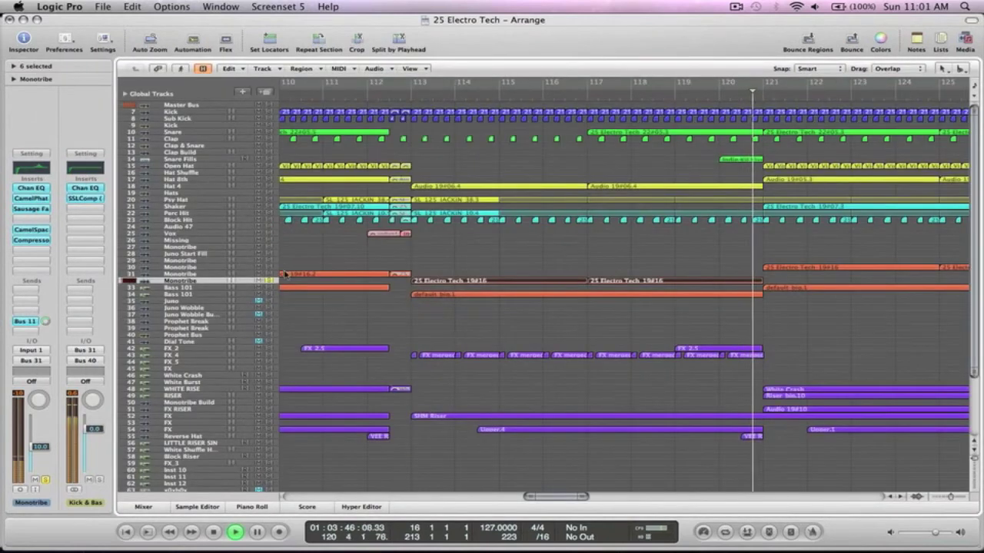
{"action": "left_click", "coordinate": [269, 282]}
Pause playback to examine the Monotribe and Bass 101 regions from bar 113 to 121, and resume it.
{"action": "left_click_drag", "start_coordinate": [832, 337], "coordinate": [454, 254]}
{"action": "key", "text": "space"}
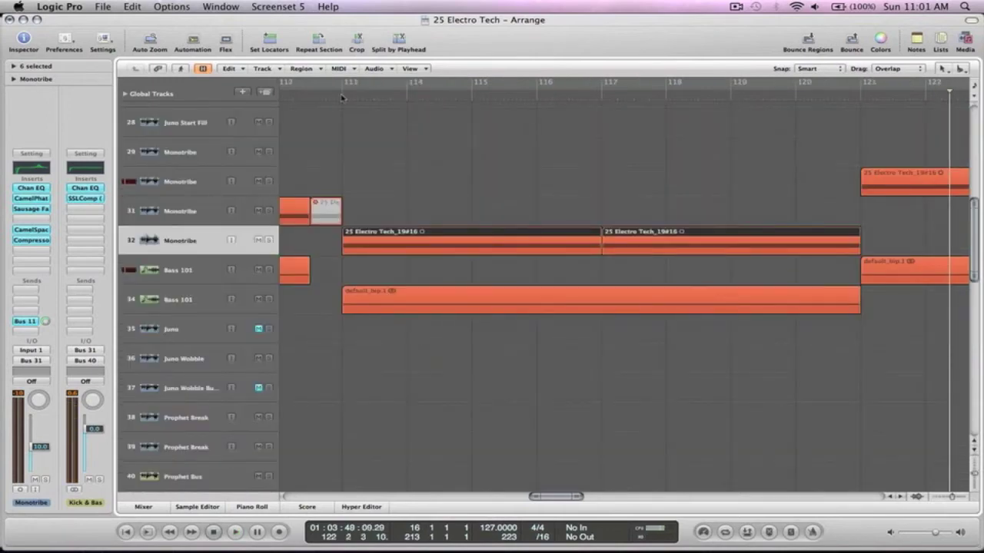
{"action": "key", "text": "z"}
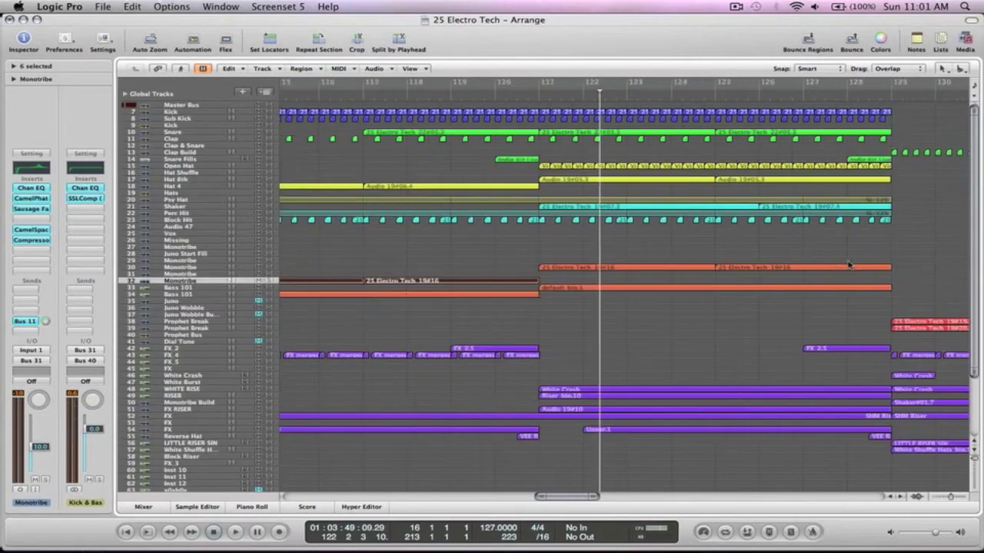
{"action": "key", "text": "space"}
{"action": "key", "text": "z"}
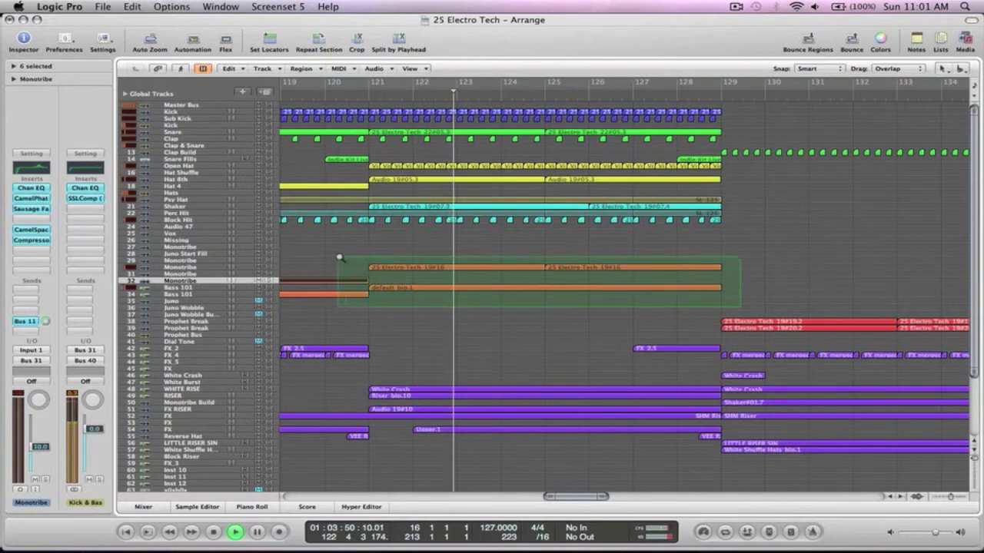
Select and solo Bass 101 track 33 to audition its region from bar 121, and stop playback.
{"action": "left_click", "coordinate": [162, 374]}
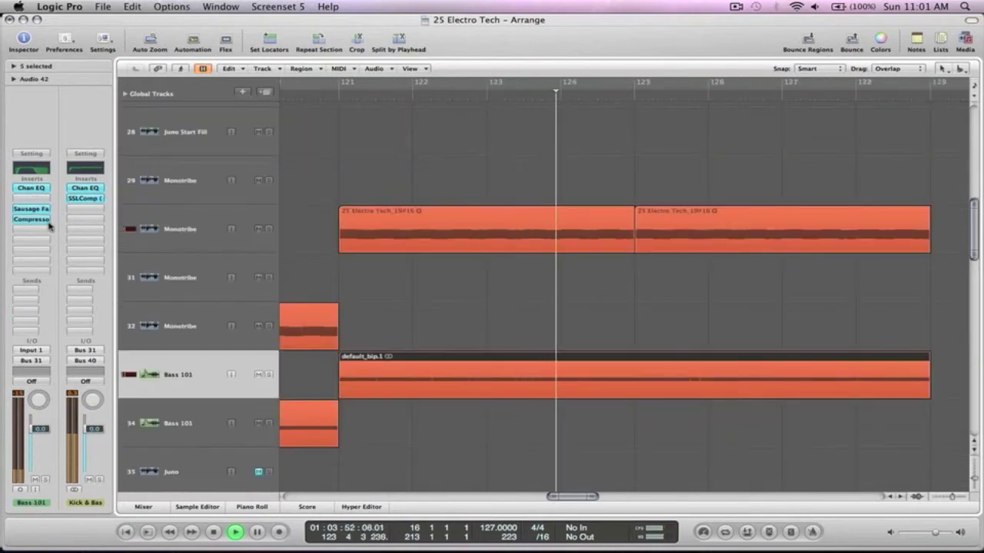
{"action": "left_click", "coordinate": [268, 374]}
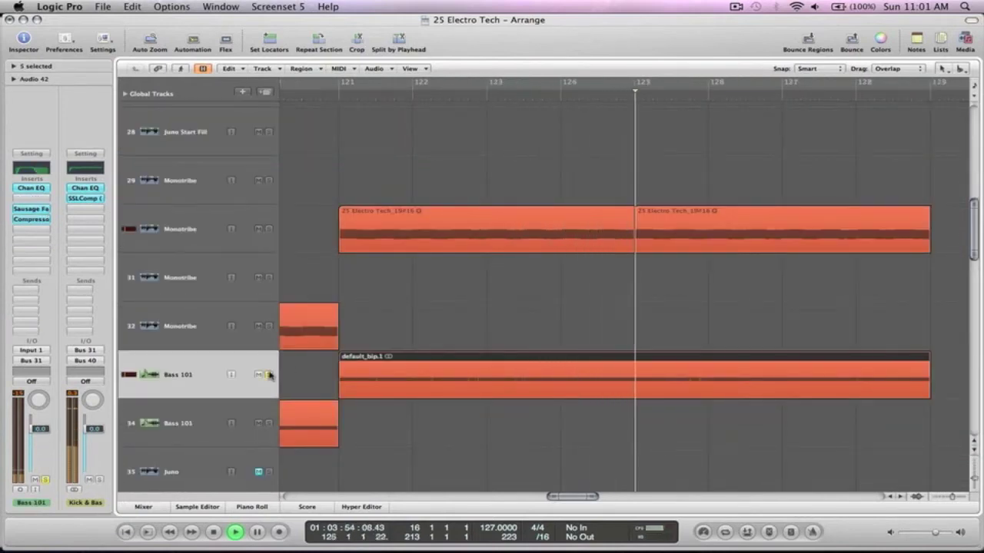
{"action": "key", "text": "space"}
{"action": "key", "text": "z"}
{"action": "left_click", "coordinate": [764, 303]}
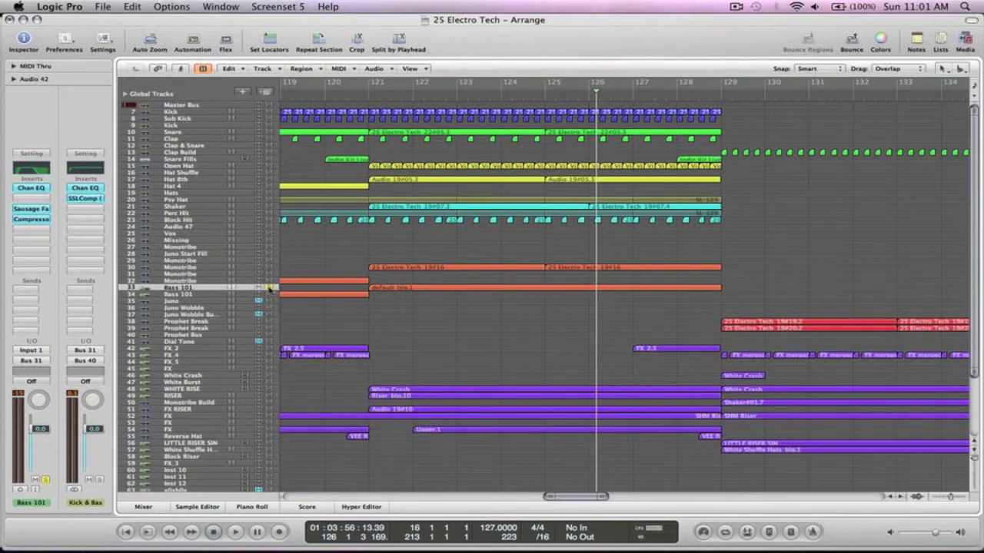
Solo Monotribe track 30 together with Bass 101 track 33, replay both from bar 121, and unsolo them.
{"action": "left_click", "coordinate": [428, 280], "text": "ctrl+alt"}
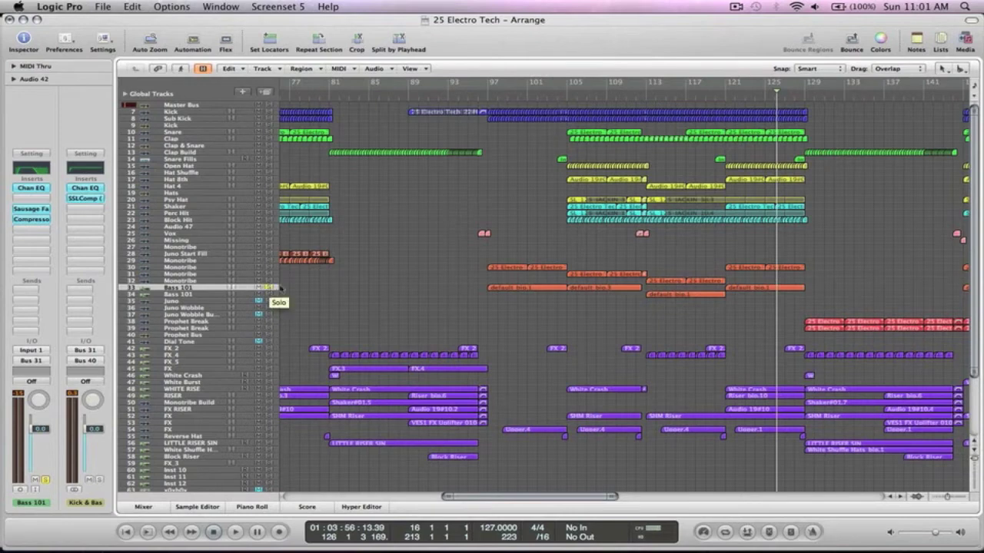
{"action": "left_click_drag", "start_coordinate": [690, 243], "coordinate": [690, 243]}
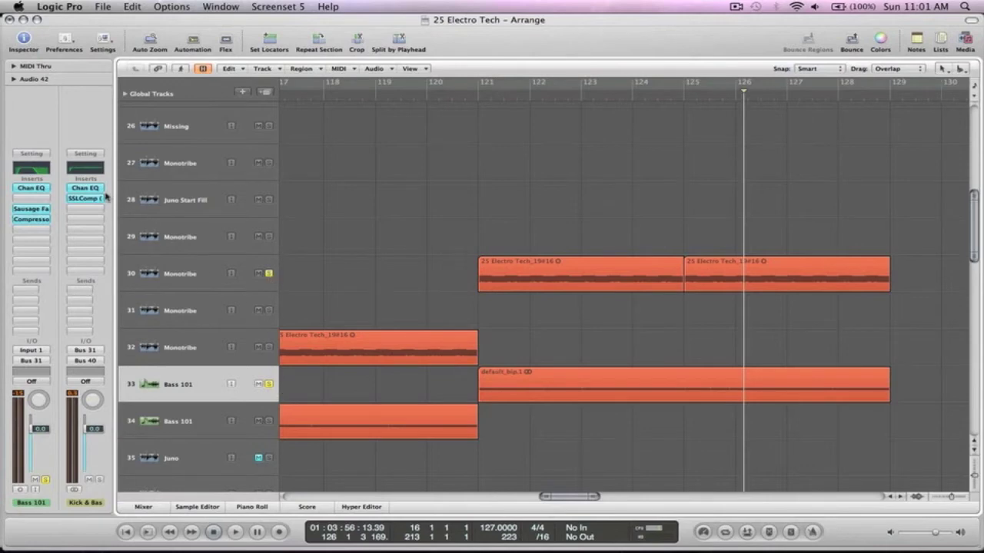
{"action": "left_click", "coordinate": [474, 96]}
{"action": "key", "text": "space"}
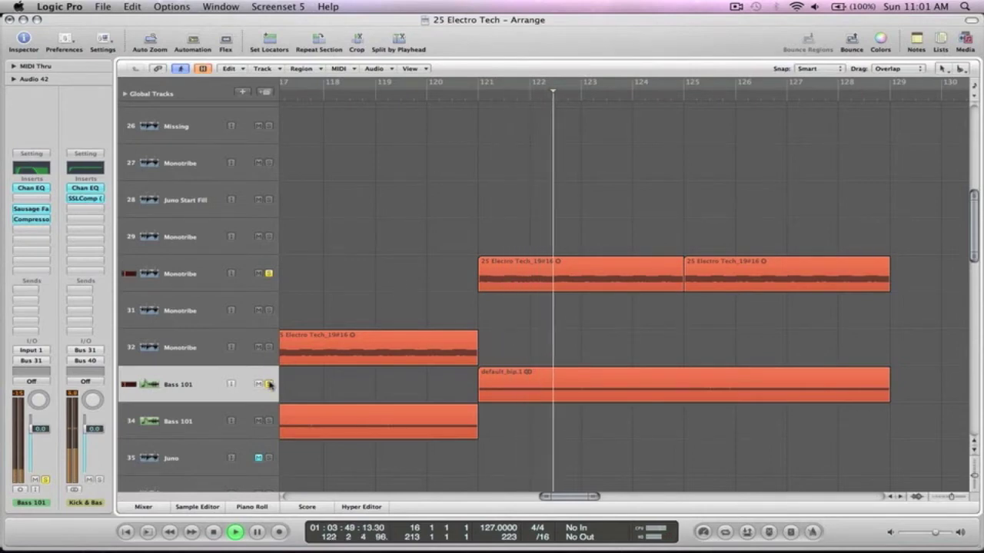
{"action": "key", "text": "z"}
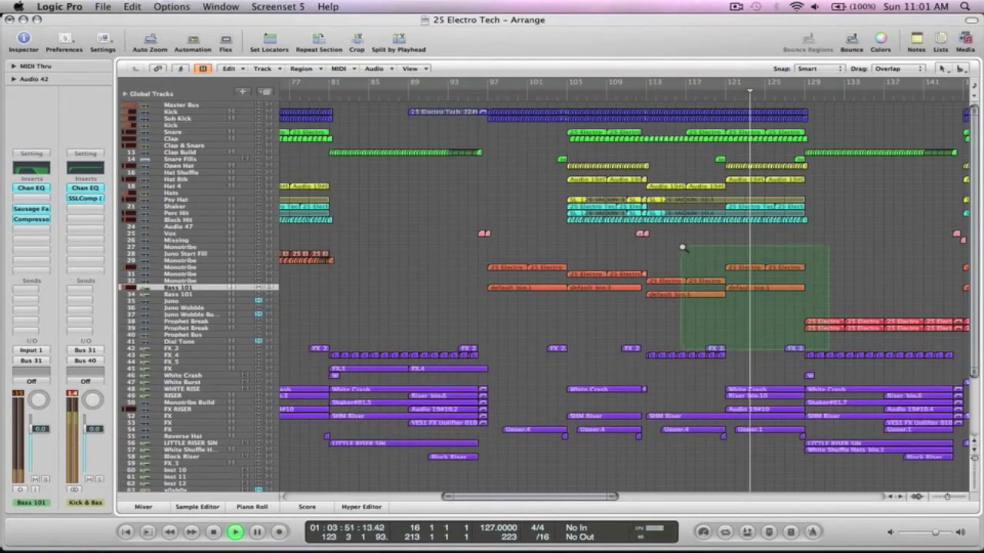
Follow the playback into the breakdown at bar 129 and examine its regions up to the drop at bar 145.
{"action": "key", "text": "z"}
{"action": "key", "text": "z"}
{"action": "scroll", "coordinate": [475, 332], "scroll_direction": "up", "scroll_amount": 3}
{"action": "scroll", "coordinate": [489, 312], "scroll_direction": "right", "scroll_amount": 5}
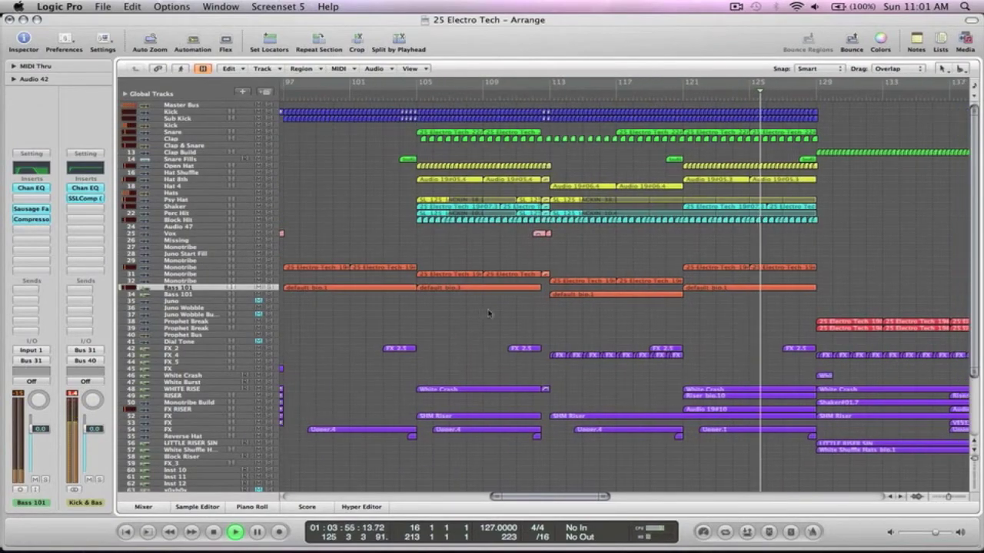
{"action": "key", "text": "super+Left"}
{"action": "key", "text": "super+Left"}
{"action": "key", "text": "super+Left"}
{"action": "key", "text": "super+Left"}
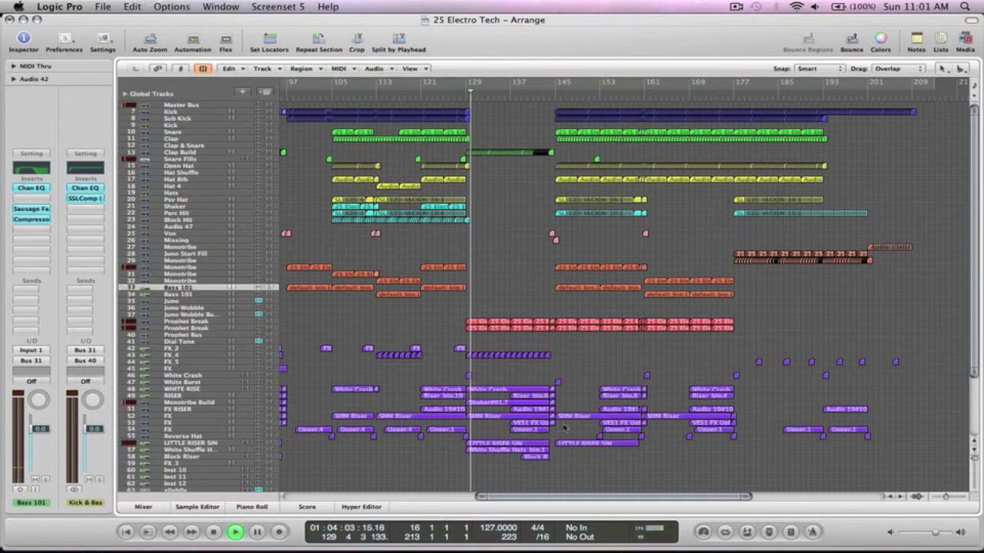
{"action": "left_click_drag", "start_coordinate": [659, 478], "coordinate": [463, 90]}
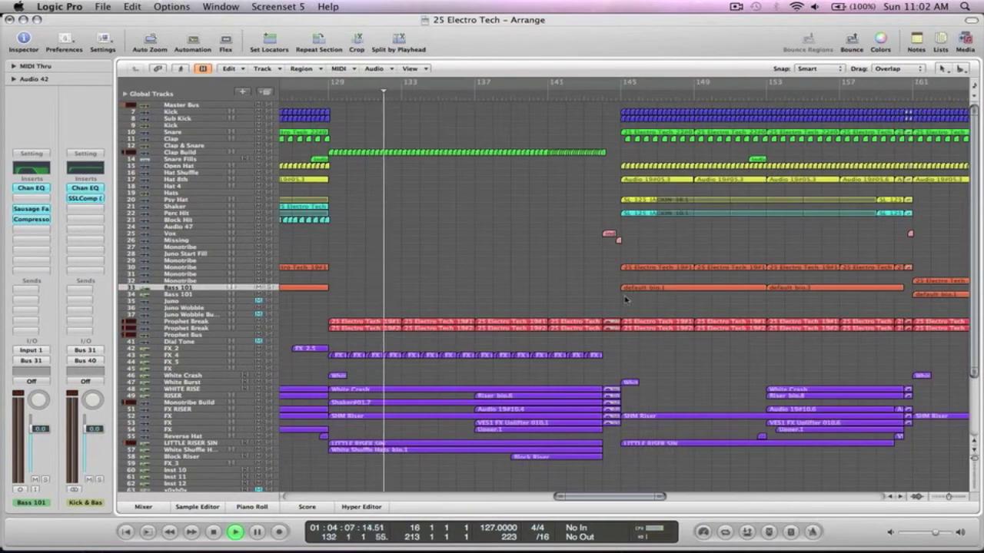
Solo the FX_4 track to audition its repeated regions from bar 129, unsolo it, and resume full playback.
{"action": "left_click_drag", "start_coordinate": [669, 400], "coordinate": [315, 345]}
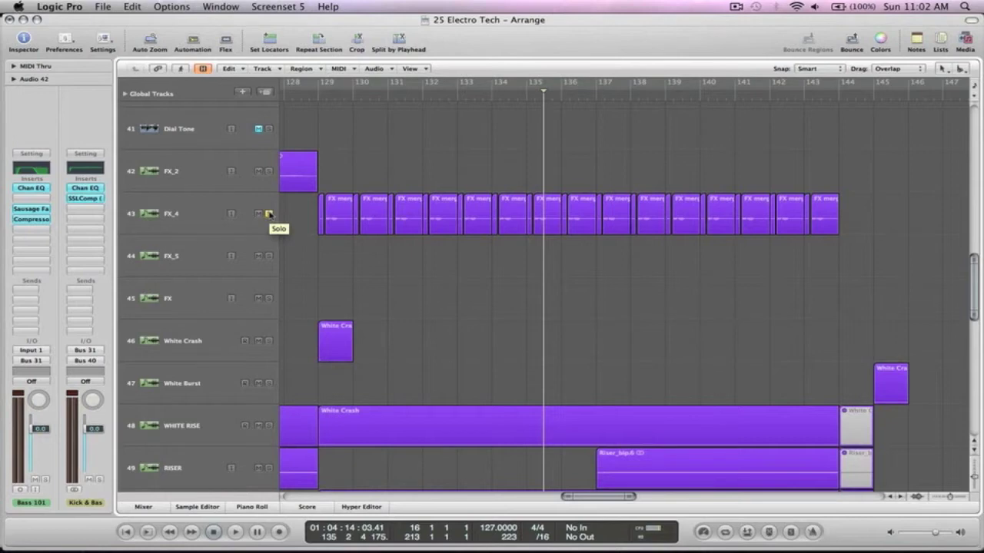
{"action": "left_click", "coordinate": [494, 166], "text": "ctrl+alt"}
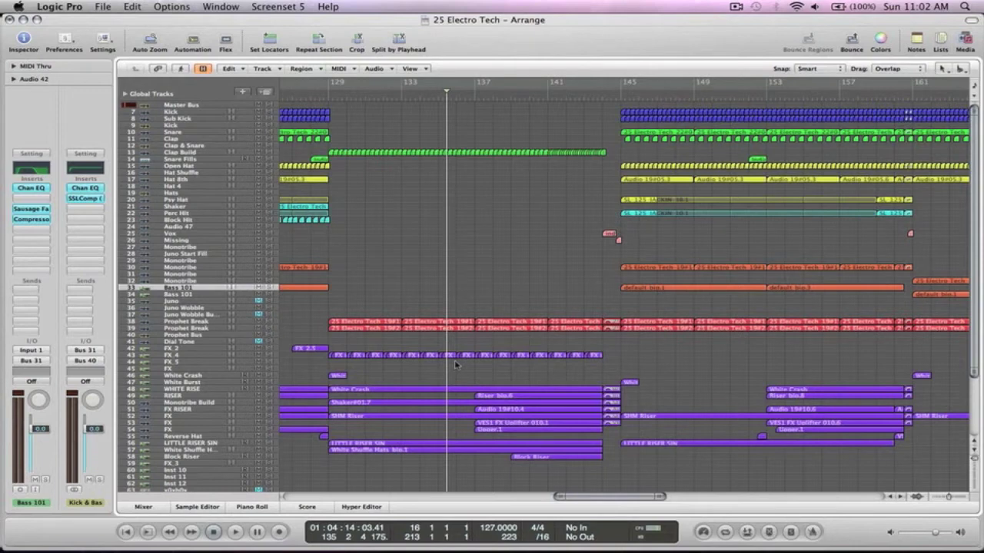
{"action": "key", "text": "space"}
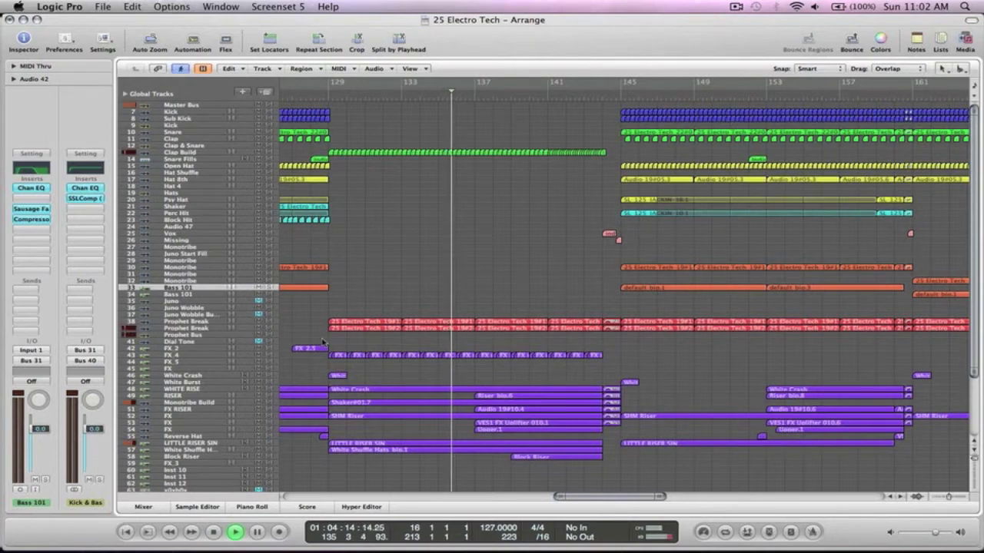
Audition the Prophet Break parts during the breakdown by soloing Prophet Break track 39 and the Prophet Bus, and clear the solo.
{"action": "left_click_drag", "start_coordinate": [668, 369], "coordinate": [316, 300]}
{"action": "left_click", "coordinate": [268, 262]}
{"action": "left_click", "coordinate": [268, 297], "text": "alt"}
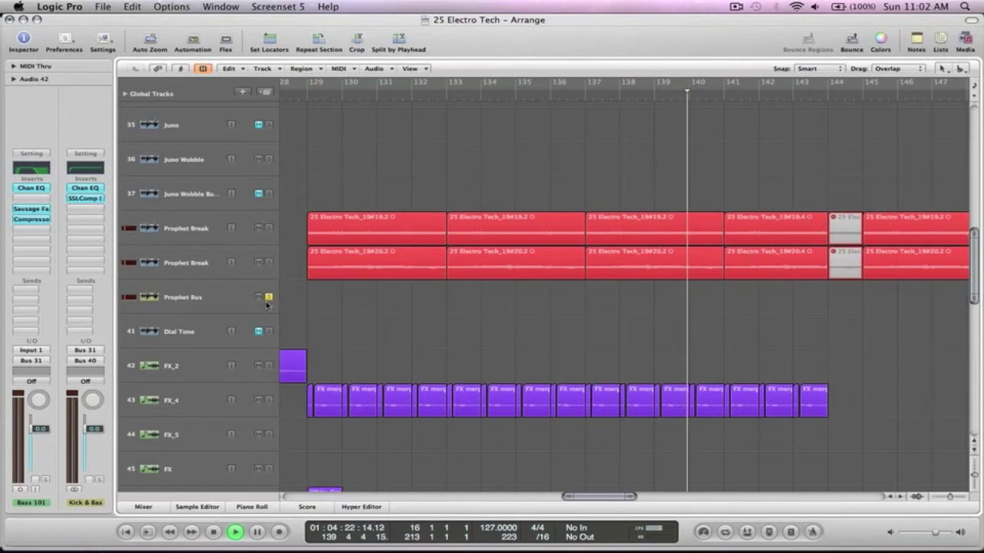
{"action": "left_click", "coordinate": [269, 297]}
{"action": "left_click", "coordinate": [399, 299], "text": "ctrl+alt"}
Follow the playback through the drop at bar 145 and examine the remaining arrangement up to the outro at bar 209.
{"action": "scroll", "coordinate": [603, 329], "scroll_direction": "right", "scroll_amount": 4}
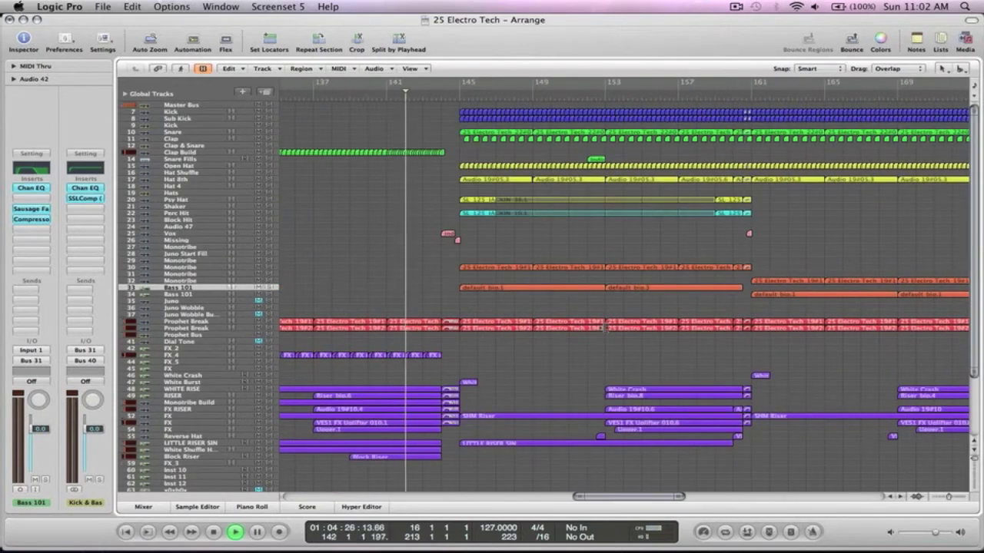
{"action": "key", "text": "ctrl+Left"}
{"action": "key", "text": "ctrl+Left"}
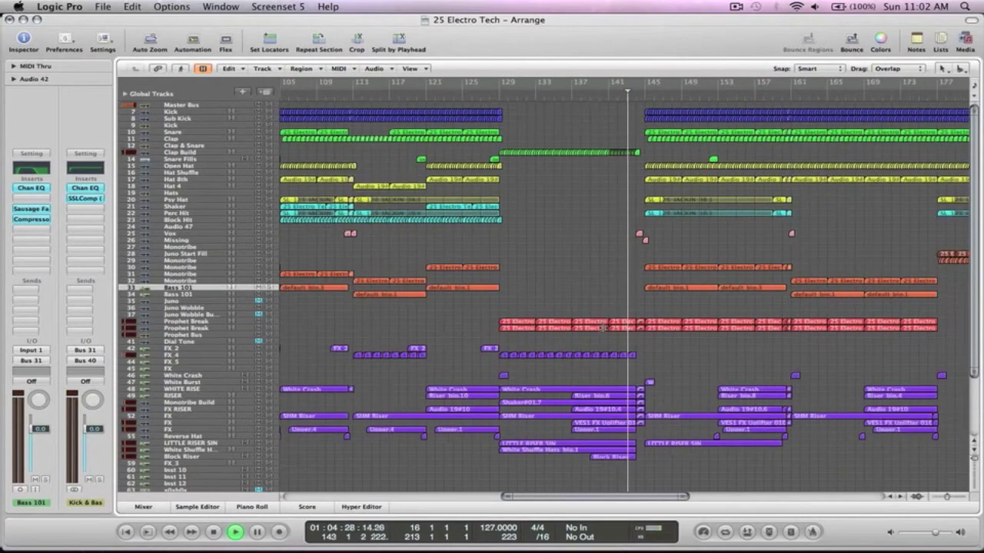
{"action": "scroll", "coordinate": [603, 328], "scroll_direction": "right", "scroll_amount": 4}
{"action": "scroll", "coordinate": [603, 329], "scroll_direction": "right", "scroll_amount": 1}
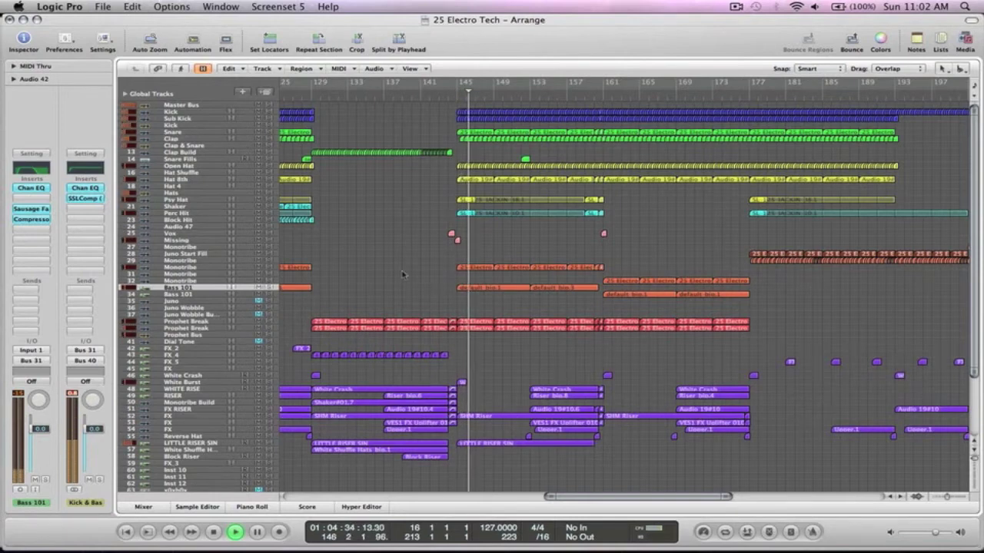
{"action": "left_click", "coordinate": [562, 369], "text": "ctrl+alt"}
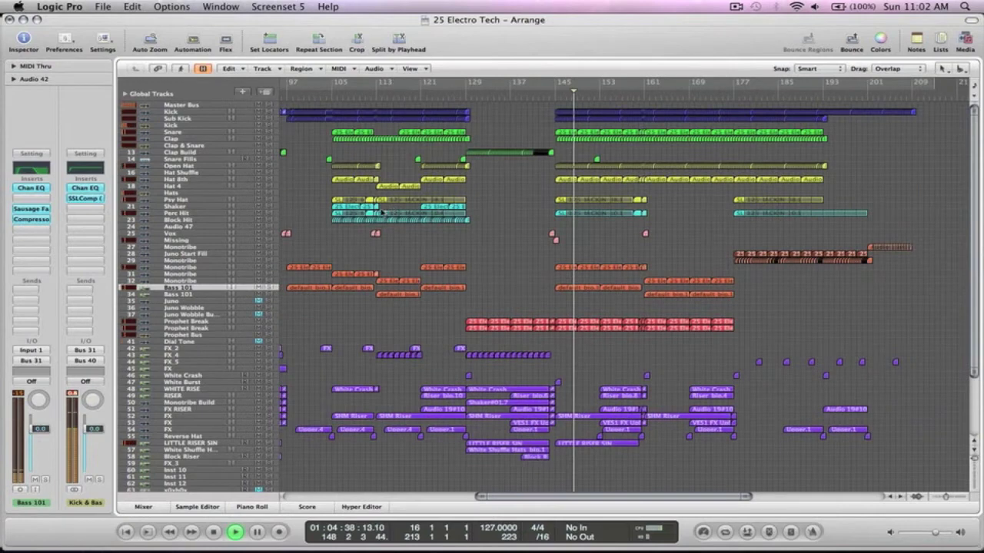
{"action": "scroll", "coordinate": [384, 232], "scroll_direction": "left", "scroll_amount": 2}
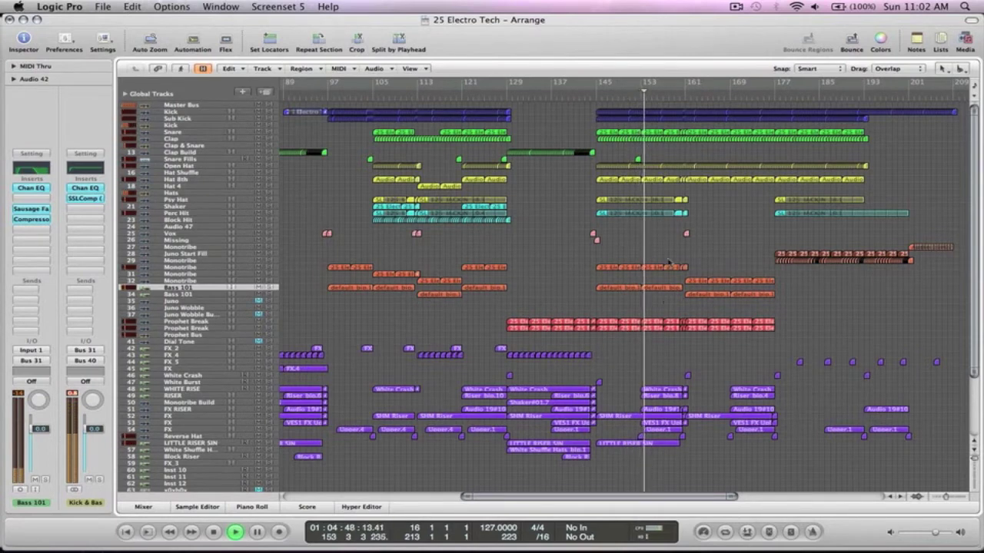
{"action": "scroll", "coordinate": [665, 264], "scroll_direction": "right", "scroll_amount": 3}
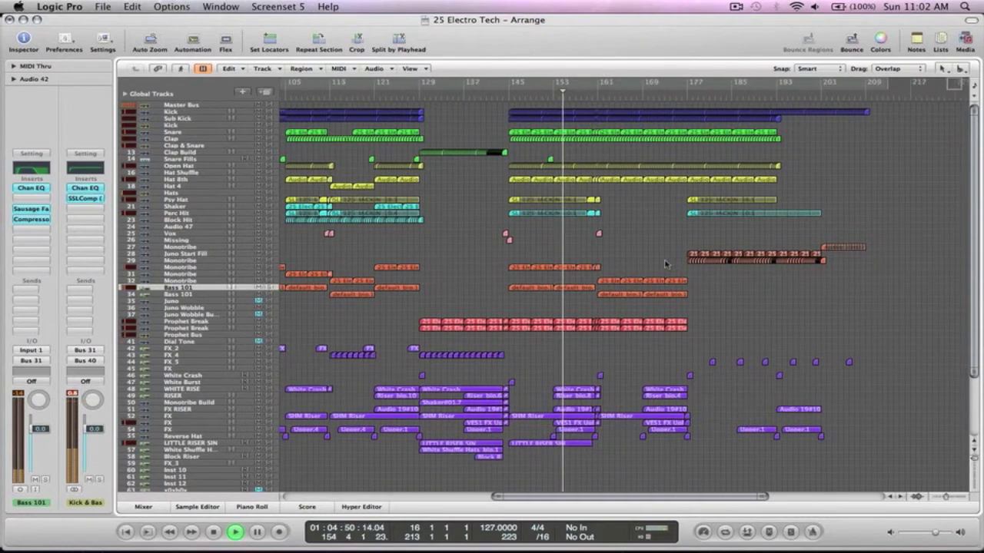
{"action": "left_click_drag", "start_coordinate": [851, 469], "coordinate": [459, 73]}
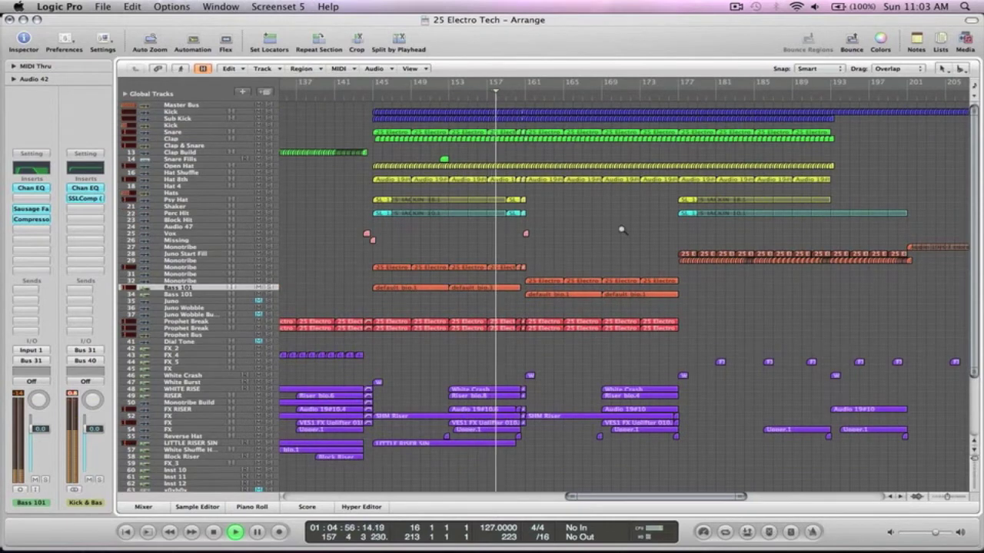
{"action": "key", "text": "ctrl+Left"}
{"action": "scroll", "coordinate": [622, 231], "scroll_direction": "right", "scroll_amount": 3}
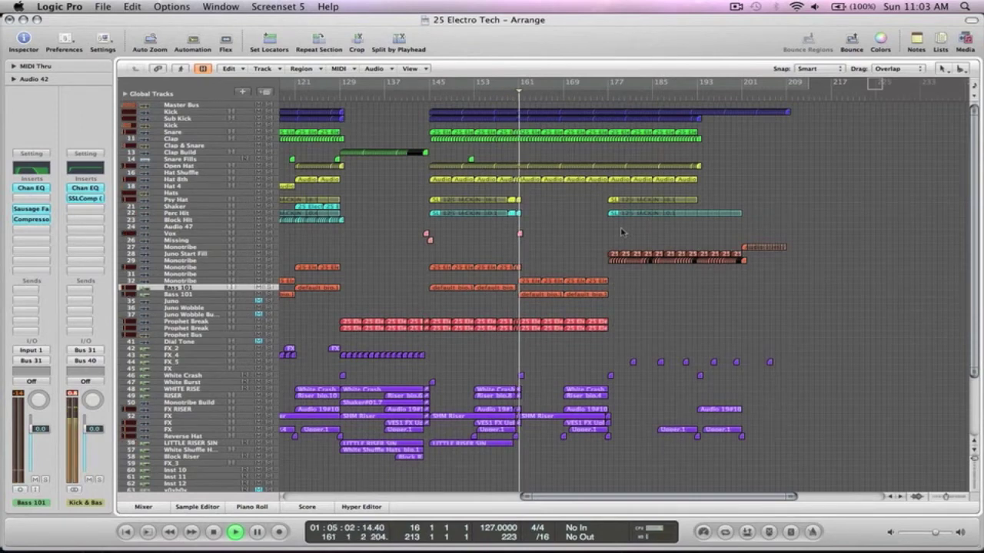
Move playback ahead to just before bar 177 and examine the outro regions that start there.
{"action": "key", "text": "ctrl+Left"}
{"action": "key", "text": "ctrl+Left"}
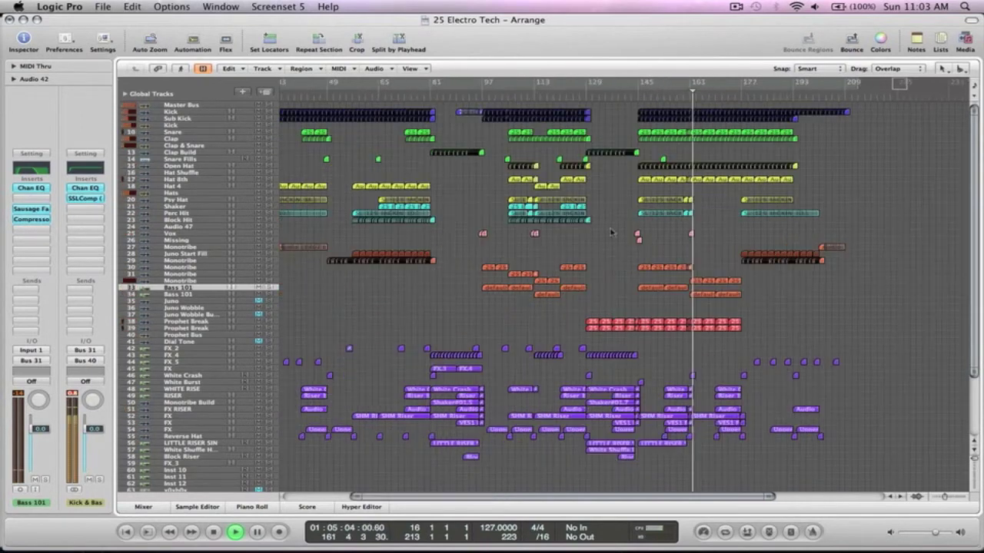
{"action": "left_click", "coordinate": [730, 98]}
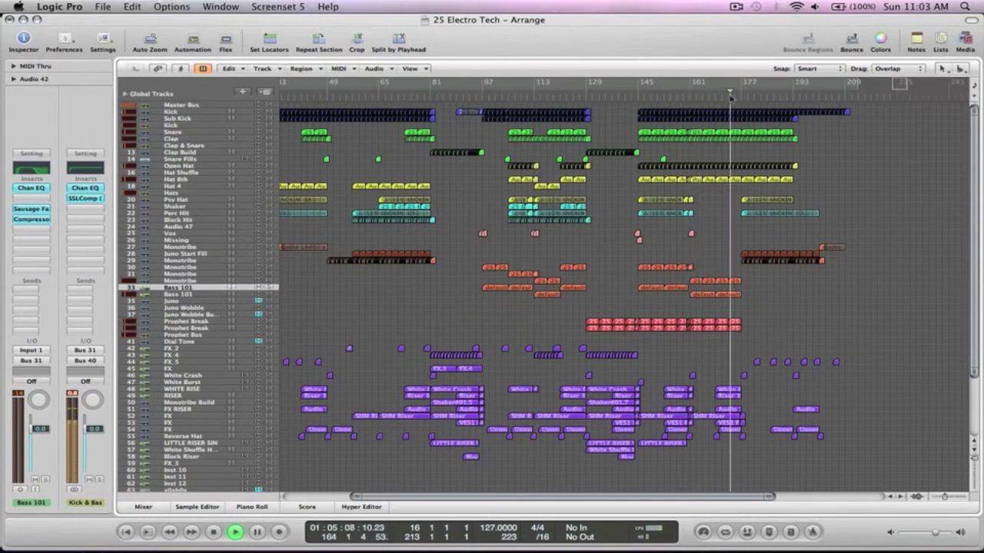
{"action": "left_click_drag", "start_coordinate": [793, 246], "coordinate": [693, 119]}
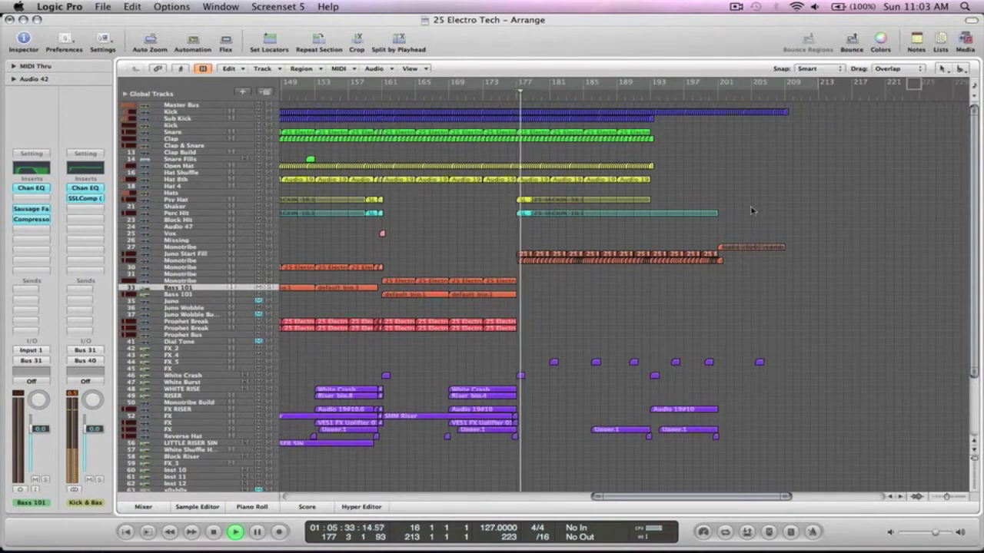
{"action": "left_click", "coordinate": [504, 242], "text": "ctrl+alt"}
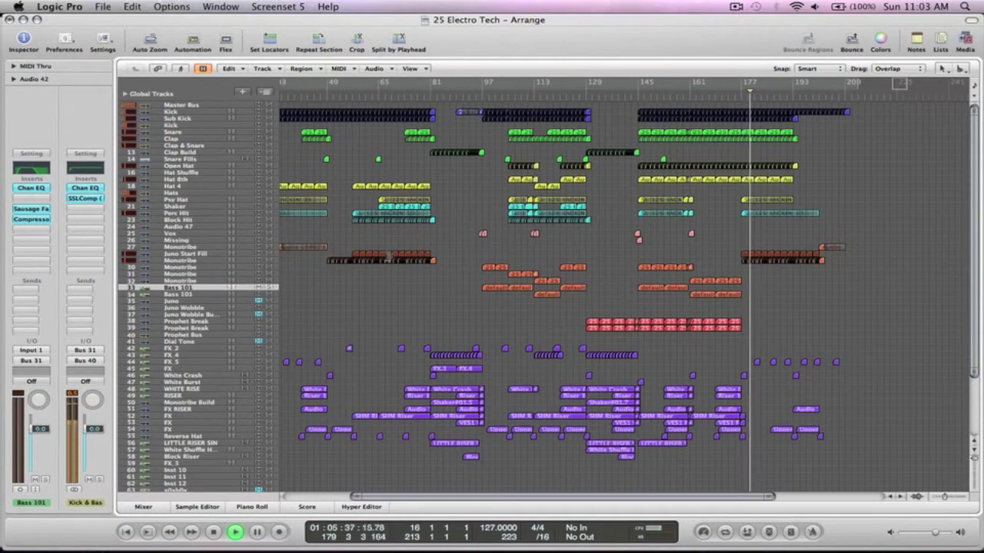
Audition the outro by jumping playback to about bar 192 and about bar 200, and stop playback.
{"action": "left_click", "coordinate": [793, 96]}
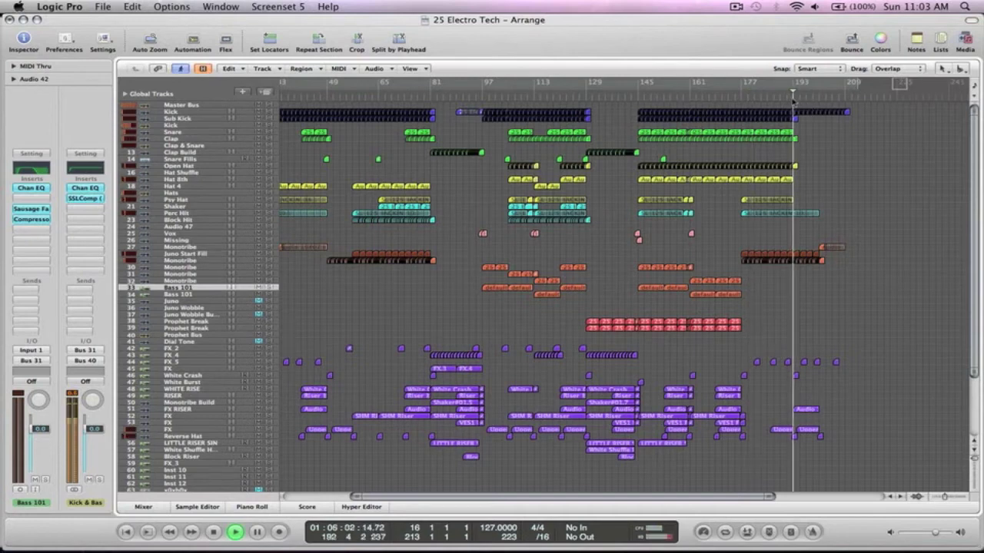
{"action": "left_click", "coordinate": [819, 99]}
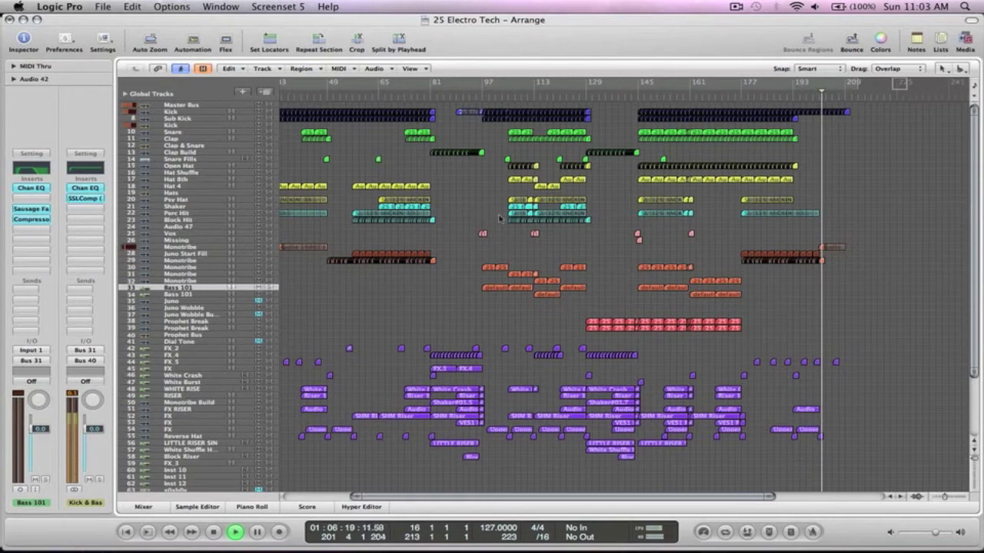
{"action": "scroll", "coordinate": [548, 266], "scroll_direction": "left", "scroll_amount": 3}
{"action": "key", "text": "space"}
{"action": "scroll", "coordinate": [591, 264], "scroll_direction": "left", "scroll_amount": 3}
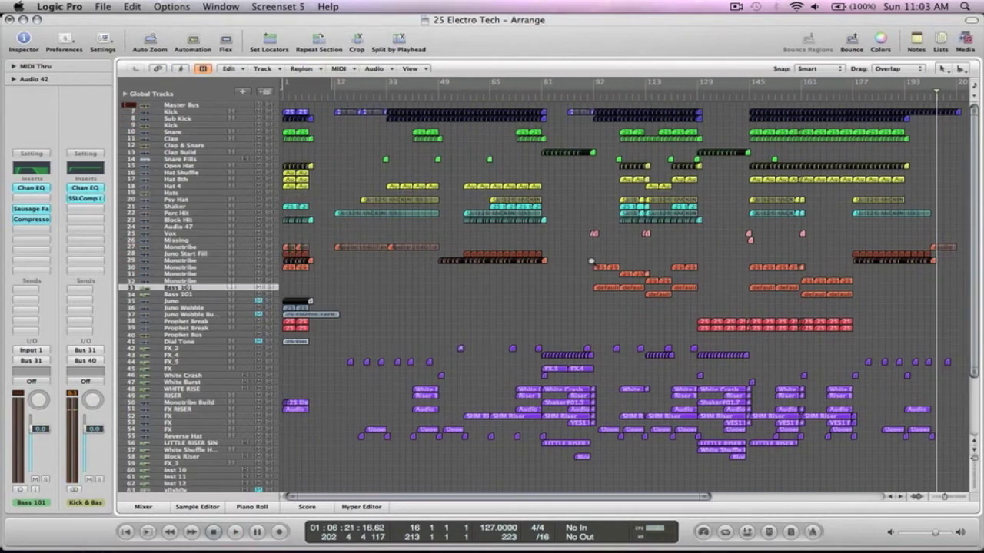
Mark the first main section with a cycle range from bar 17, extended in stages to bar 81, and switch the cycle off.
{"action": "key", "text": "ctrl+Left"}
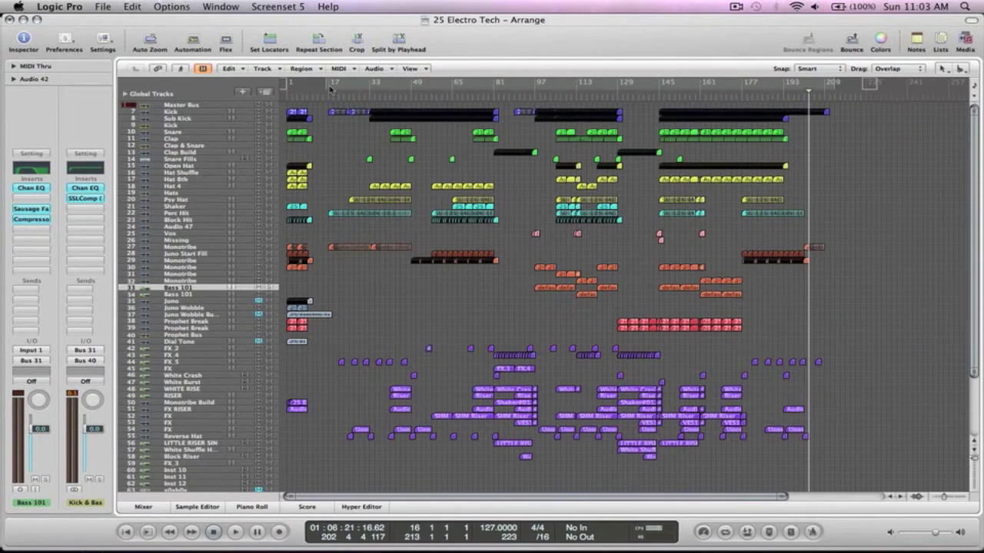
{"action": "left_click_drag", "start_coordinate": [333, 84], "coordinate": [371, 83]}
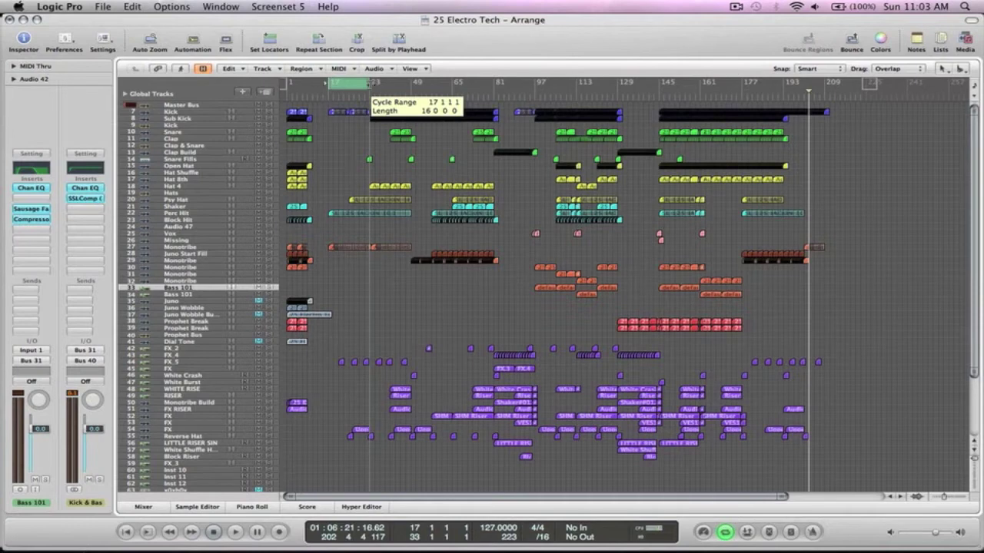
{"action": "left_click_drag", "start_coordinate": [371, 84], "coordinate": [410, 84]}
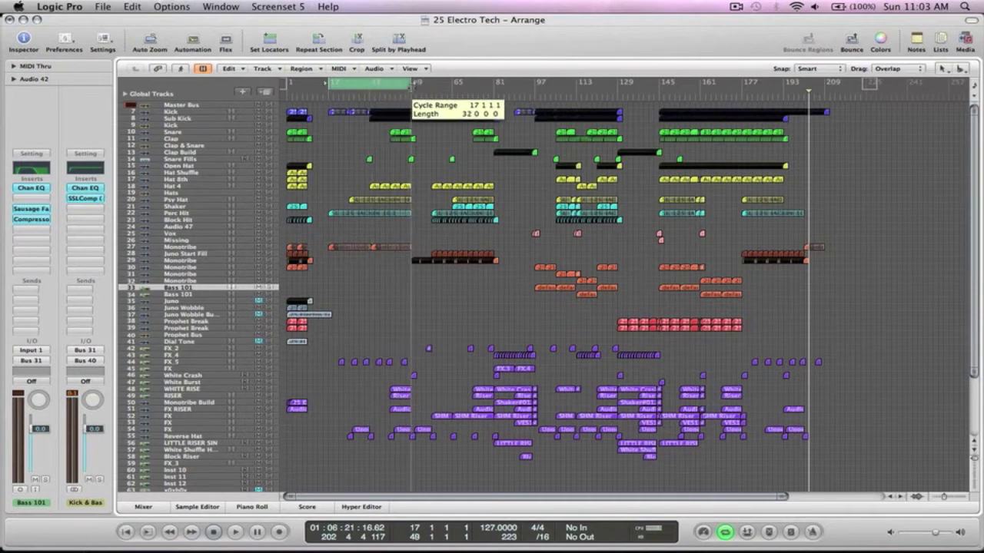
{"action": "left_click_drag", "start_coordinate": [411, 83], "coordinate": [490, 86]}
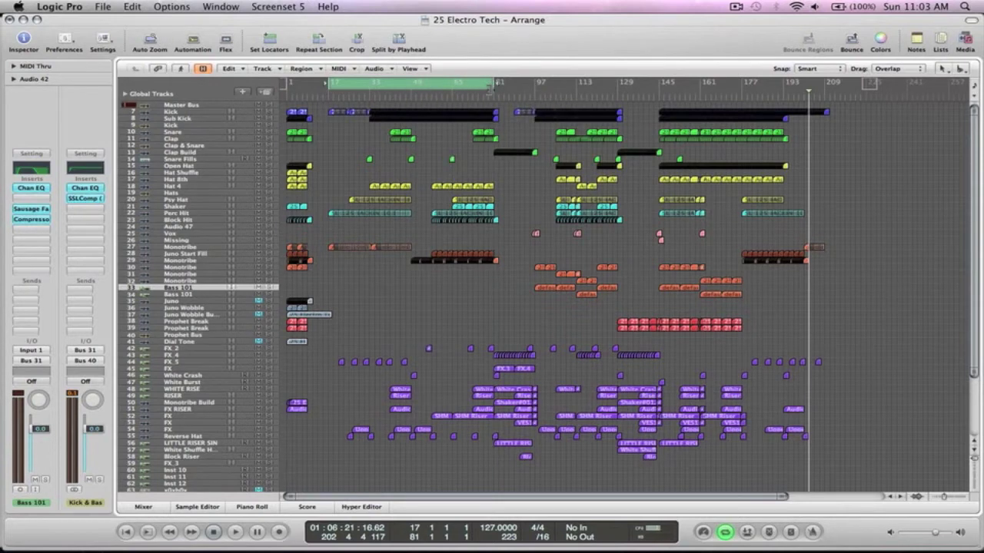
{"action": "left_click", "coordinate": [476, 84]}
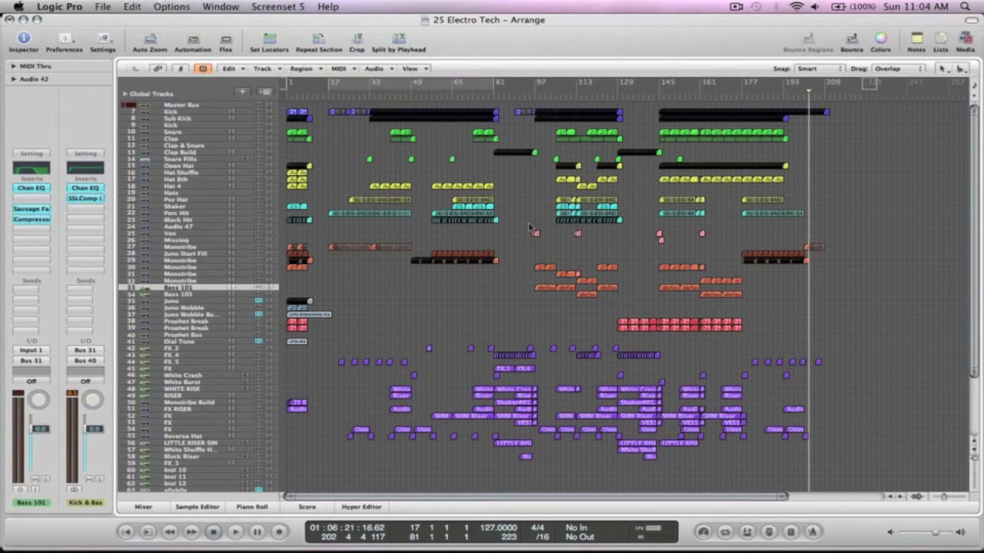
Play the start of the breakdown at bar 81 briefly, stop, and return to the full arrangement.
{"action": "left_click_drag", "start_coordinate": [642, 483], "coordinate": [442, 100]}
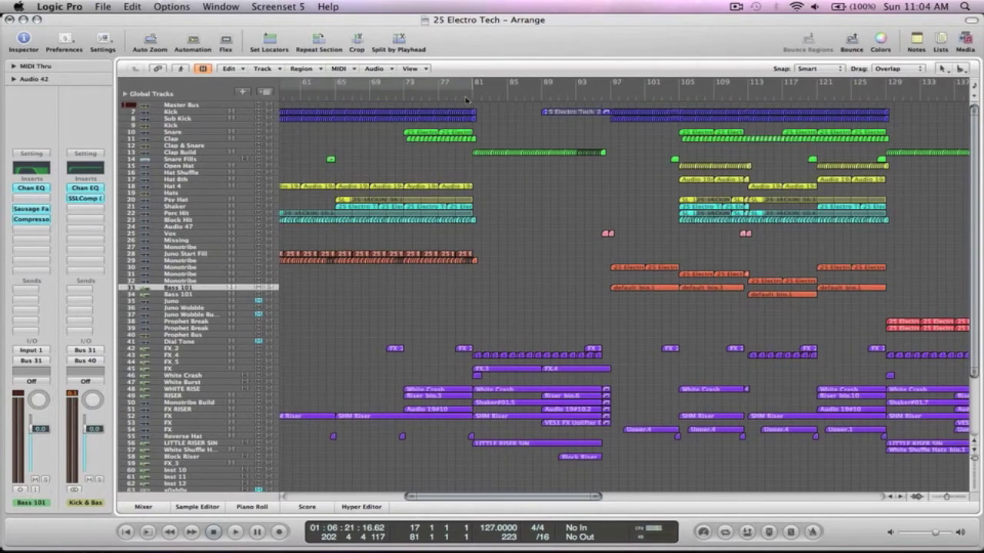
{"action": "left_click", "coordinate": [472, 101]}
{"action": "key", "text": "space"}
{"action": "key", "text": "space"}
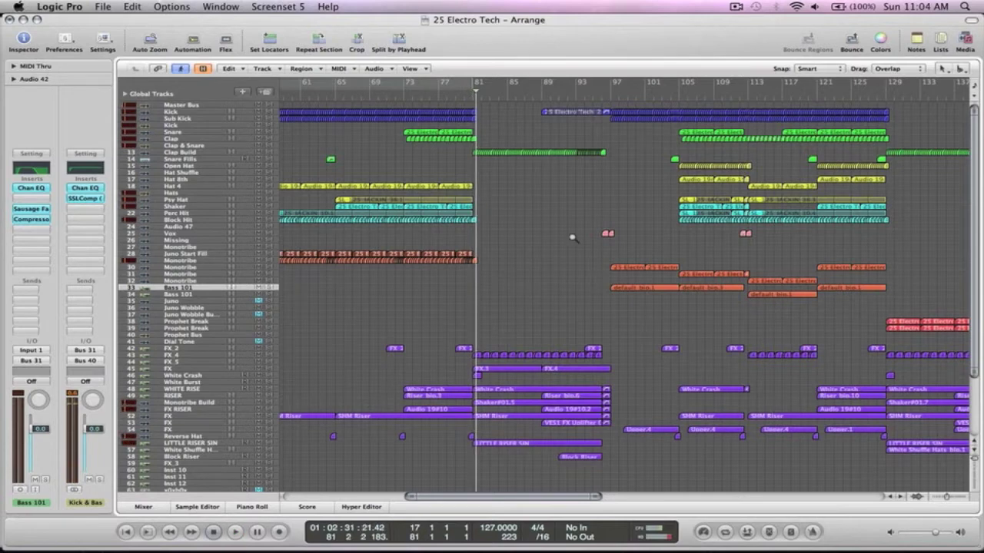
{"action": "left_click", "coordinate": [577, 234], "text": "ctrl+alt"}
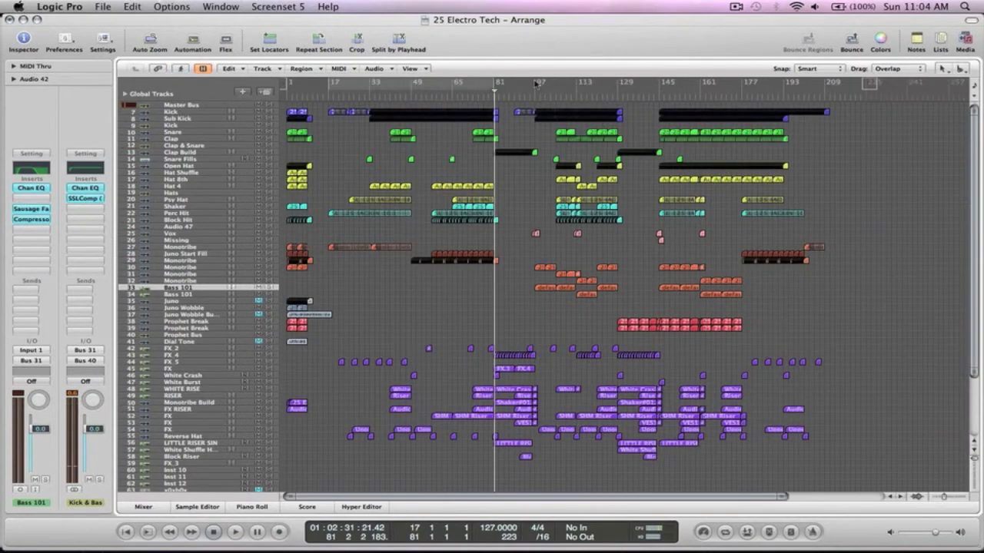
Mark the section after the first breakdown with a cycle range from bar 97 to bar 129 and switch the cycle off.
{"action": "left_click_drag", "start_coordinate": [540, 83], "coordinate": [619, 86]}
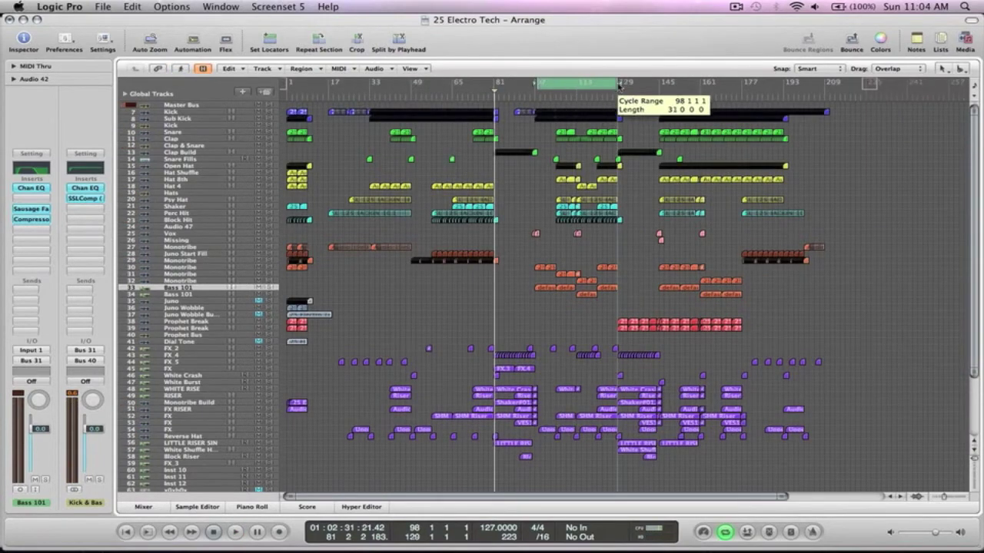
{"action": "left_click_drag", "start_coordinate": [536, 83], "coordinate": [535, 84]}
{"action": "left_click", "coordinate": [586, 86]}
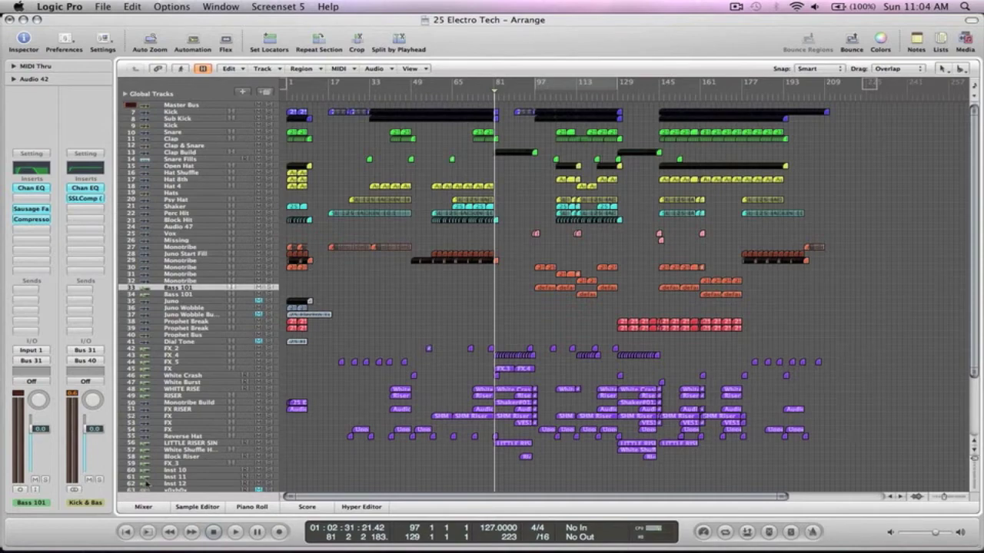
Examine the channel strips in the mixer, including White Crash, White Burst and WHITE RISE, and return to the arrangement.
{"action": "left_click", "coordinate": [144, 508]}
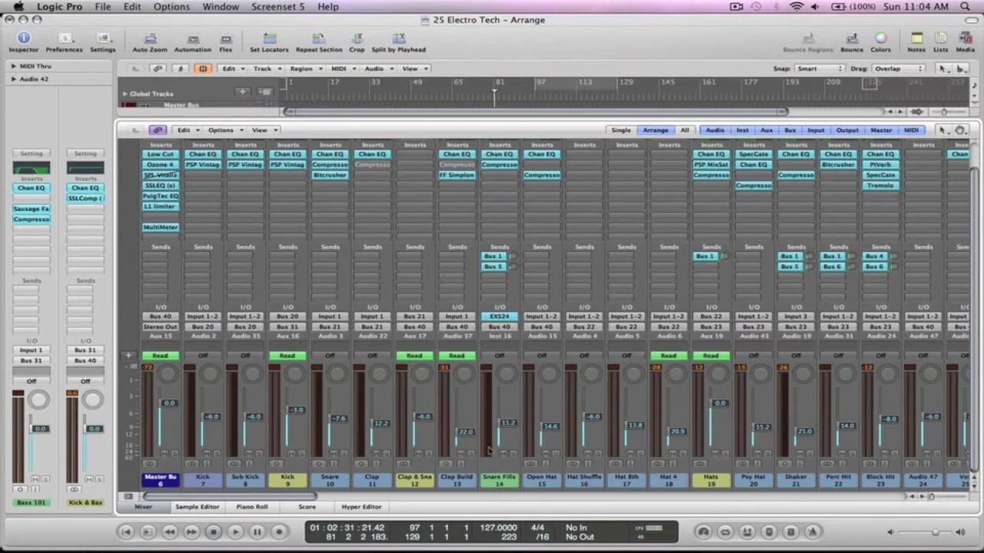
{"action": "scroll", "coordinate": [489, 452], "scroll_direction": "right", "scroll_amount": 10}
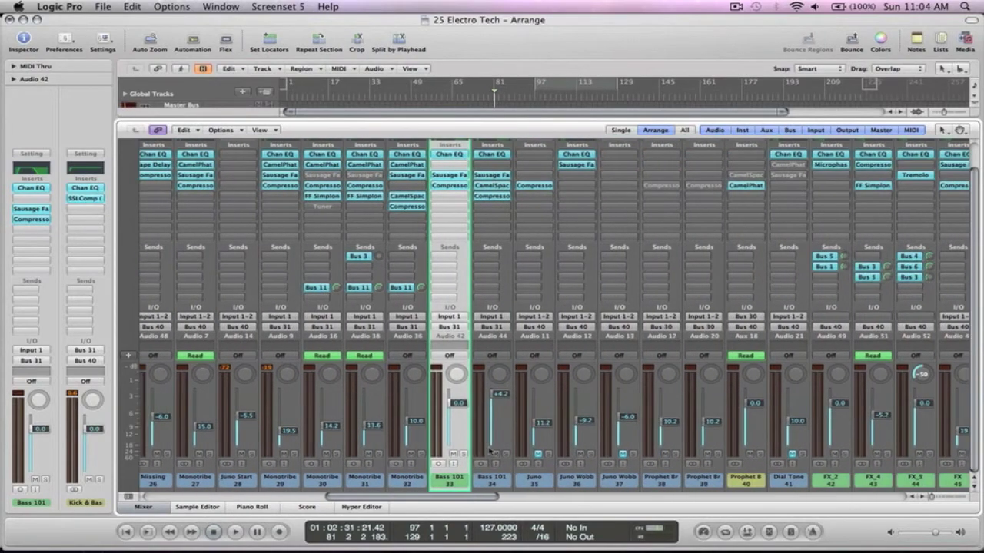
{"action": "scroll", "coordinate": [488, 452], "scroll_direction": "right", "scroll_amount": 7}
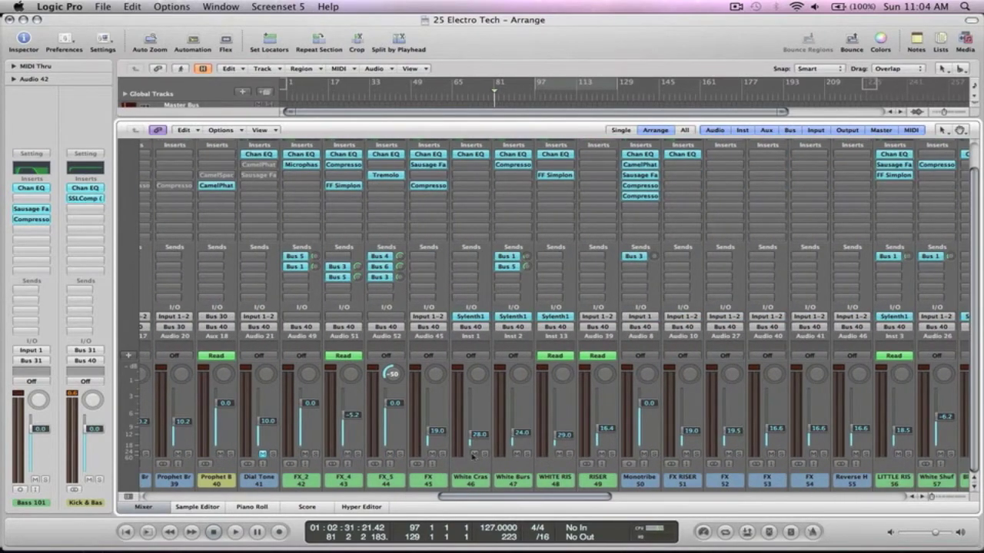
{"action": "left_click", "coordinate": [465, 481]}
{"action": "left_click", "coordinate": [525, 483]}
{"action": "left_click", "coordinate": [566, 482]}
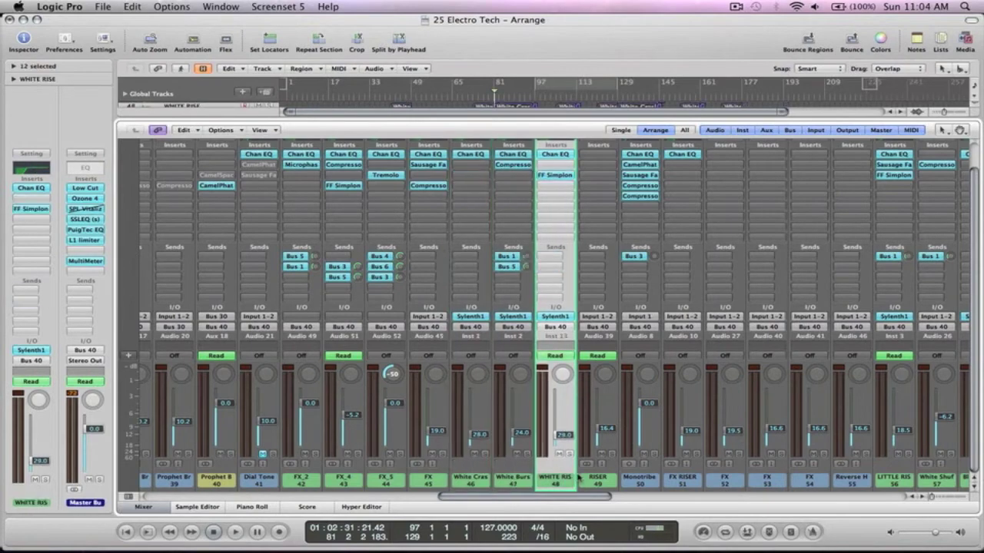
{"action": "scroll", "coordinate": [578, 476], "scroll_direction": "left", "scroll_amount": 9}
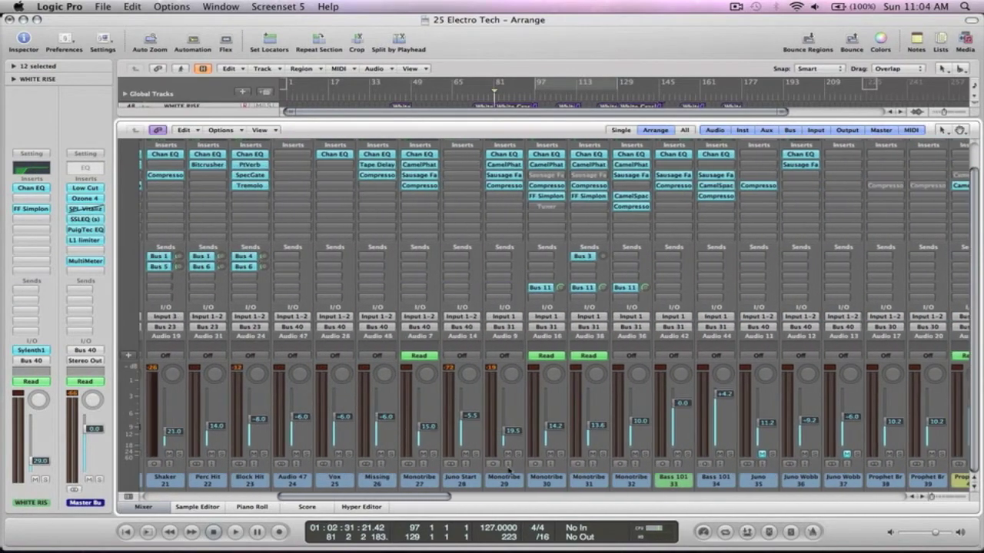
{"action": "left_click", "coordinate": [146, 506]}
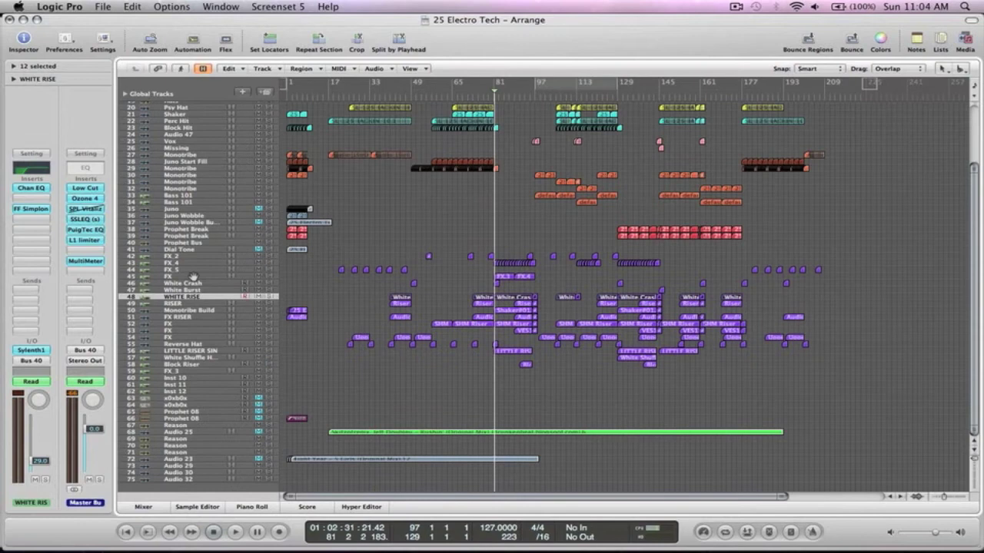
Inspect the Prophet Bus, Prophet Break, WHITE RISE, RISER, Monotribe Build and FX RISER tracks by selecting each in turn.
{"action": "left_click", "coordinate": [189, 242]}
{"action": "left_click", "coordinate": [189, 235]}
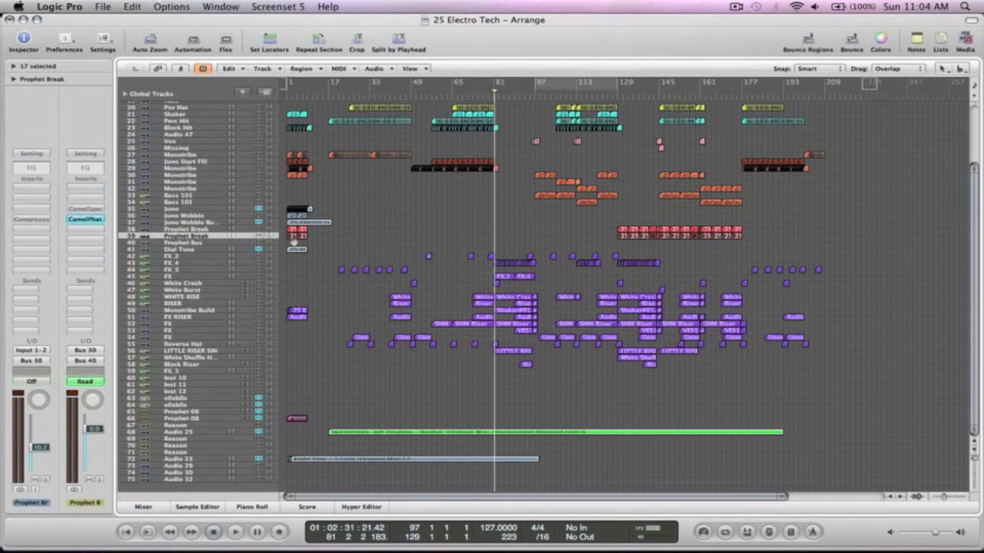
{"action": "left_click_drag", "start_coordinate": [868, 388], "coordinate": [311, 245]}
{"action": "left_click_drag", "start_coordinate": [581, 450], "coordinate": [471, 199]}
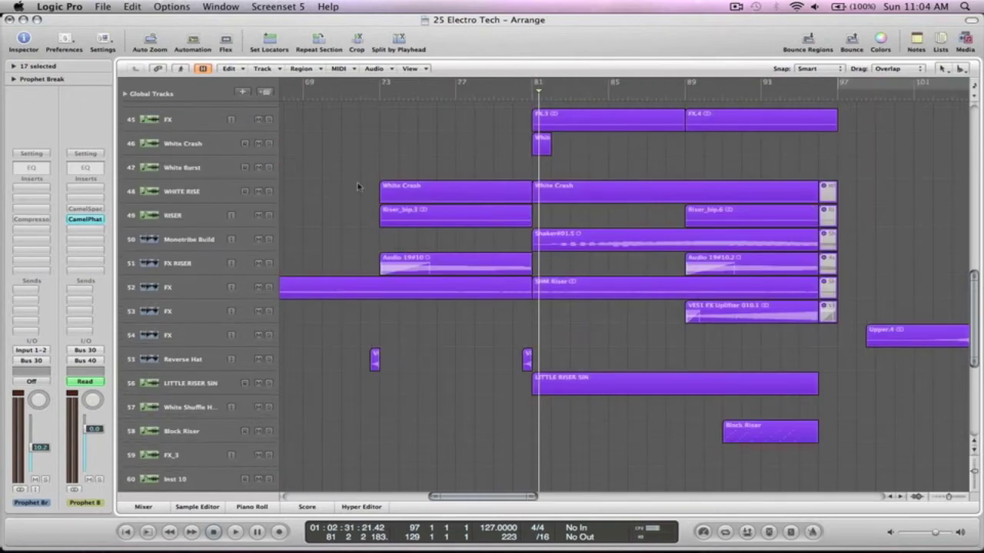
{"action": "left_click", "coordinate": [166, 196]}
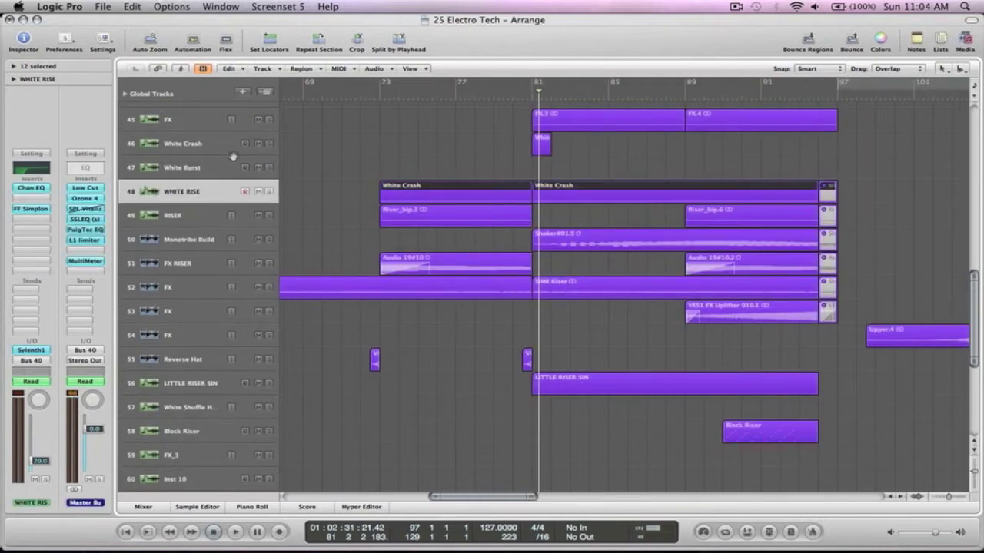
{"action": "left_click", "coordinate": [188, 218]}
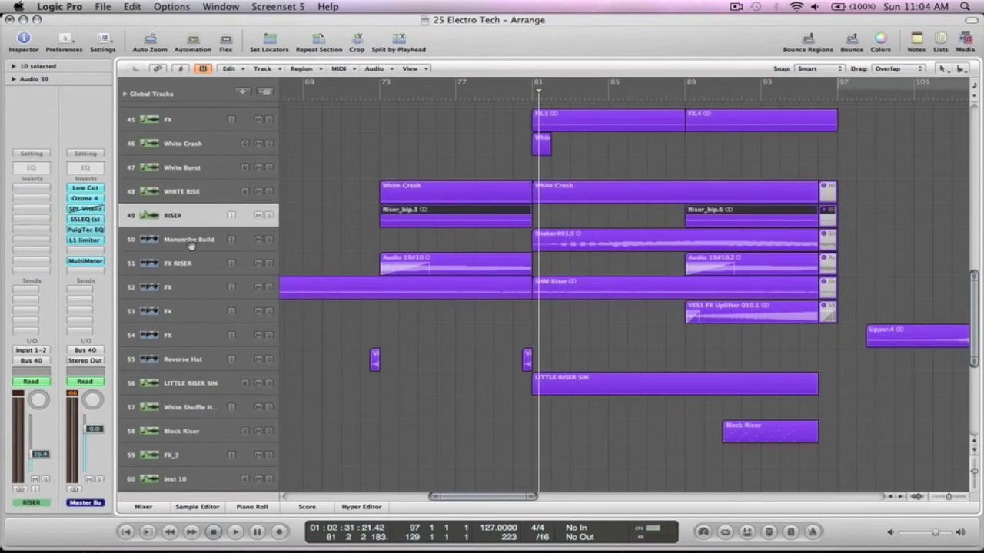
{"action": "left_click", "coordinate": [191, 245]}
{"action": "left_click", "coordinate": [191, 269]}
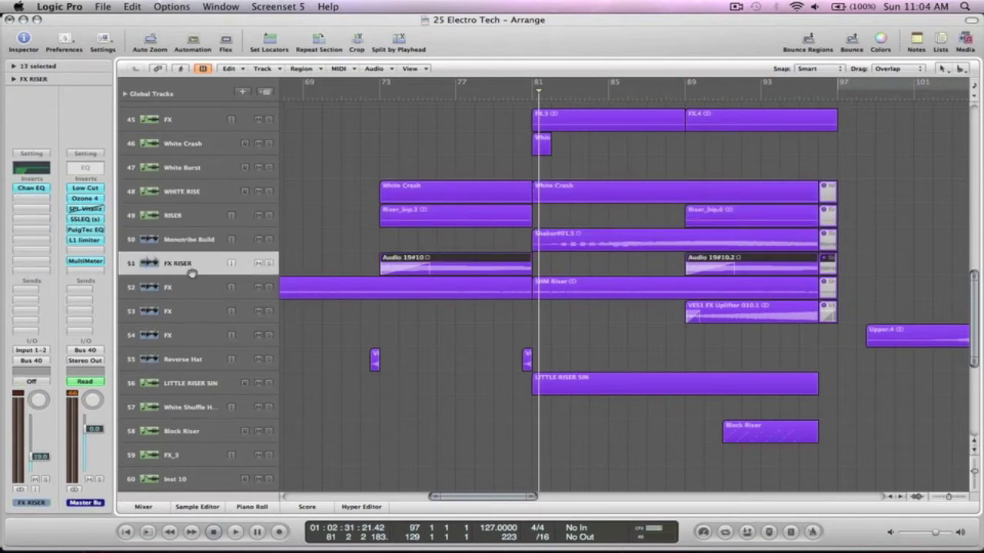
{"action": "left_click", "coordinate": [468, 200], "text": "ctrl+alt"}
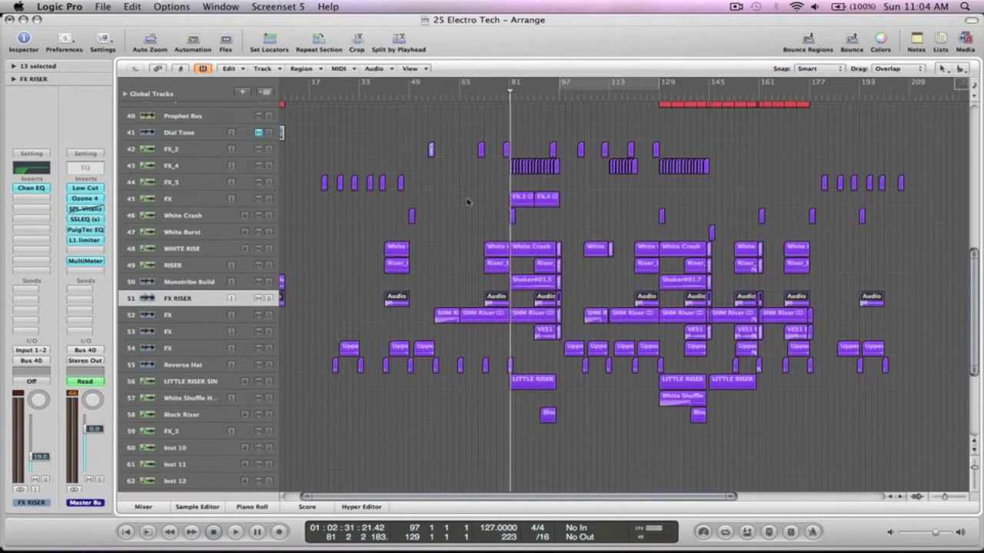
Audition the soloed FX track 54 by playing its reversed Upper region up to bar 105, and stop.
{"action": "left_click_drag", "start_coordinate": [913, 436], "coordinate": [516, 324]}
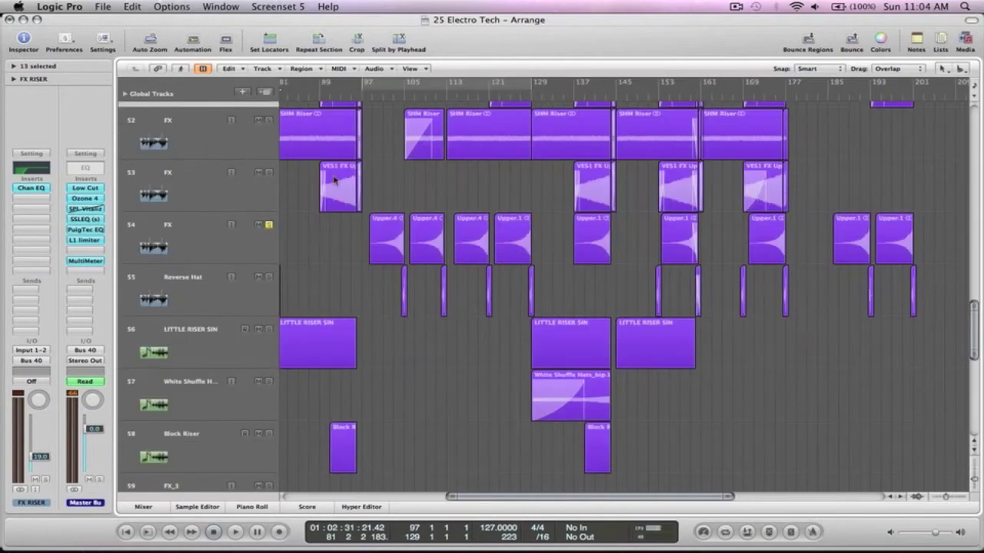
{"action": "double_click", "coordinate": [385, 97]}
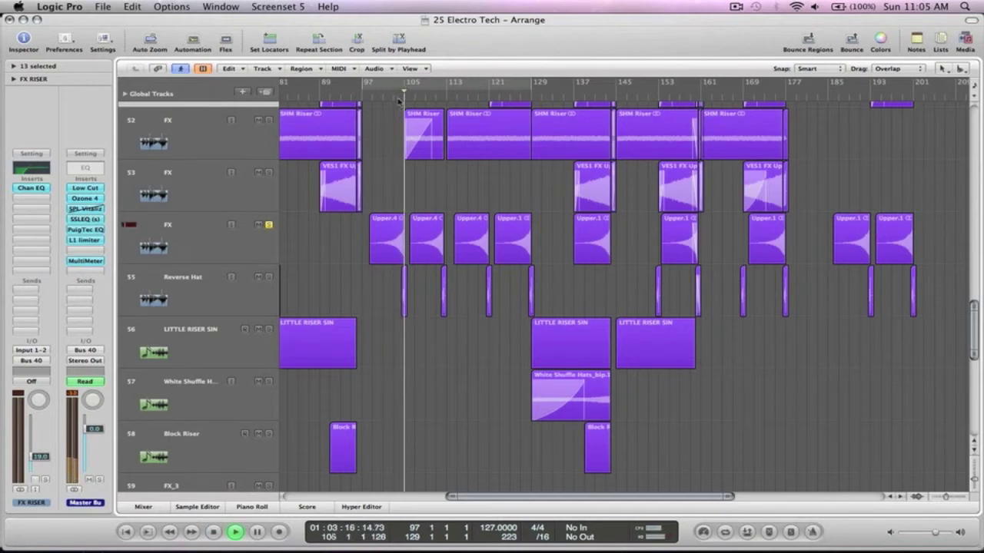
{"action": "key", "text": "space"}
Solo the Reverse Hat track with FX track 54, play both from bar 104 into bar 105, stop, and clear the solos.
{"action": "left_click_drag", "start_coordinate": [463, 361], "coordinate": [363, 177]}
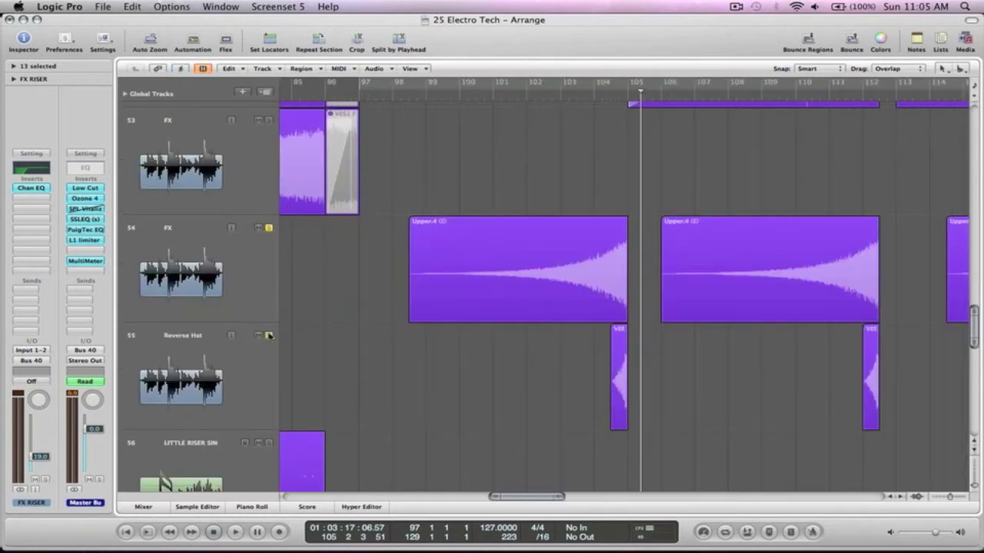
{"action": "left_click", "coordinate": [601, 96]}
{"action": "key", "text": "space"}
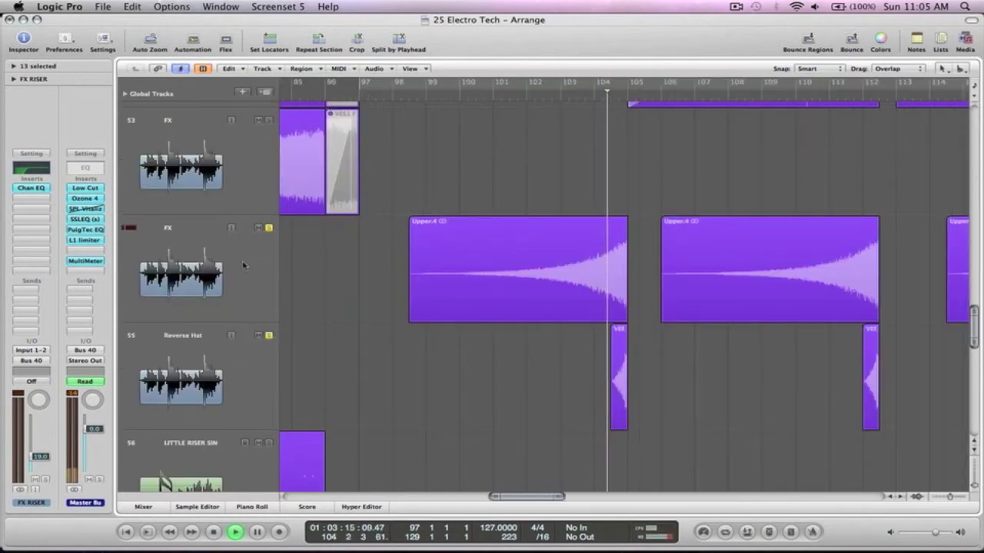
{"action": "key", "text": "space"}
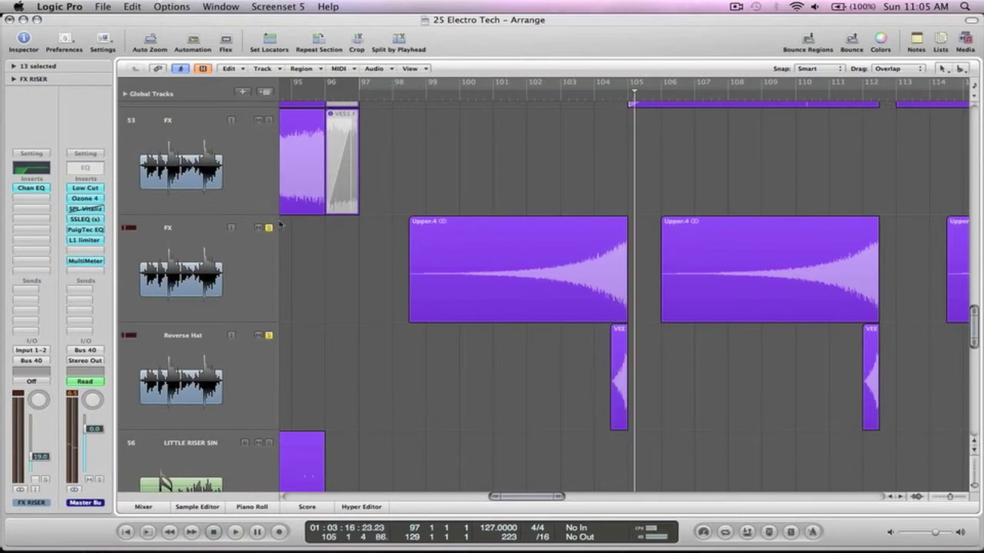
{"action": "left_click", "coordinate": [271, 228], "text": "alt"}
{"action": "left_click", "coordinate": [467, 183], "text": "ctrl+alt"}
{"action": "left_click", "coordinate": [467, 183], "text": "ctrl+alt"}
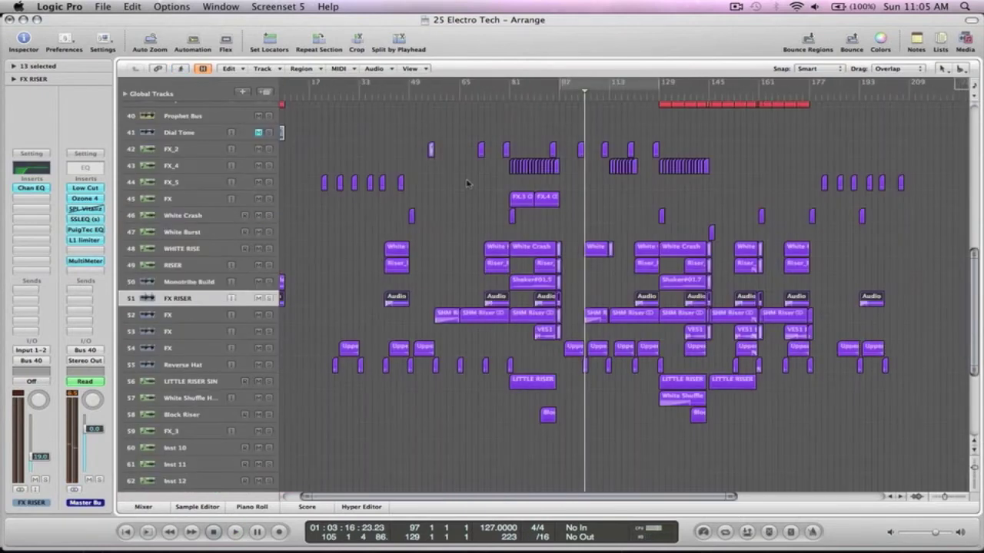
Move the playhead to about bar 65 and inspect the Kick, Sub Kick and Kick bus channel strips by selecting each track.
{"action": "left_click", "coordinate": [483, 183], "text": "ctrl+alt"}
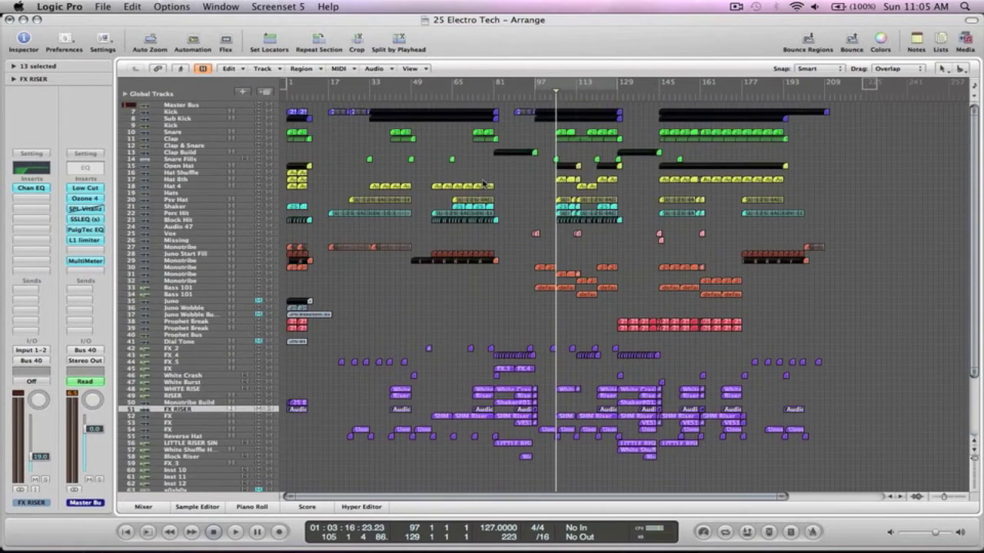
{"action": "left_click", "coordinate": [452, 94]}
{"action": "left_click", "coordinate": [196, 126]}
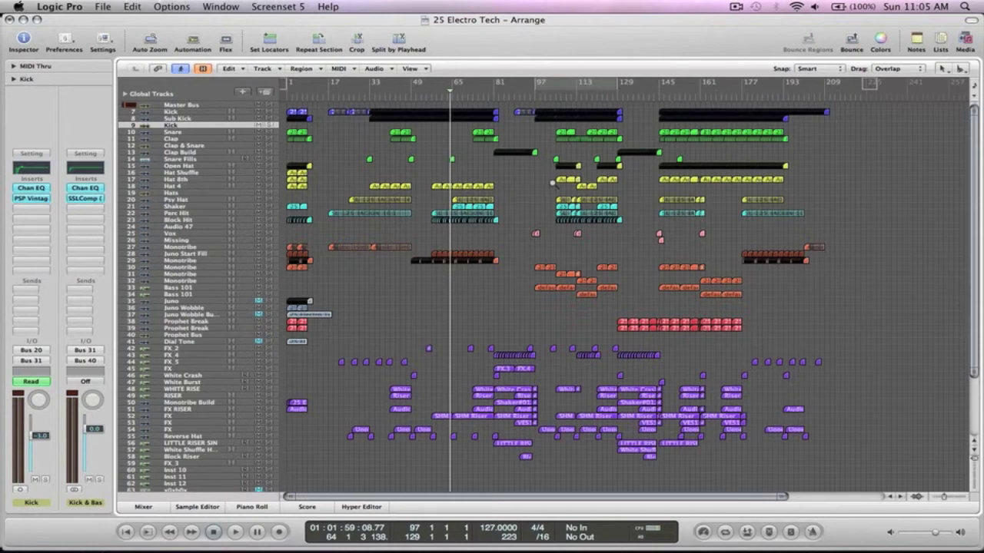
{"action": "left_click_drag", "start_coordinate": [860, 202], "coordinate": [373, 116]}
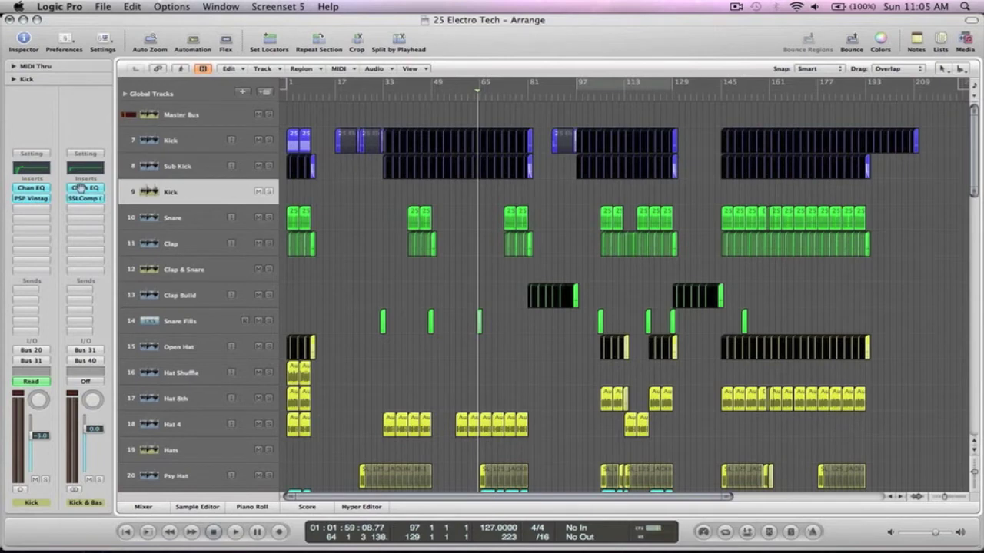
{"action": "left_click", "coordinate": [186, 143]}
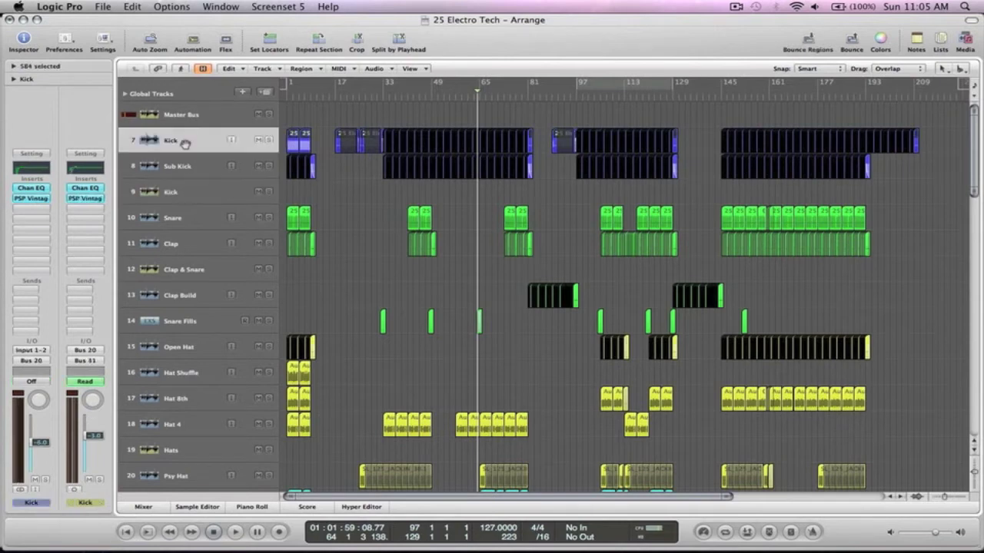
{"action": "key", "text": "Down"}
{"action": "key", "text": "Down"}
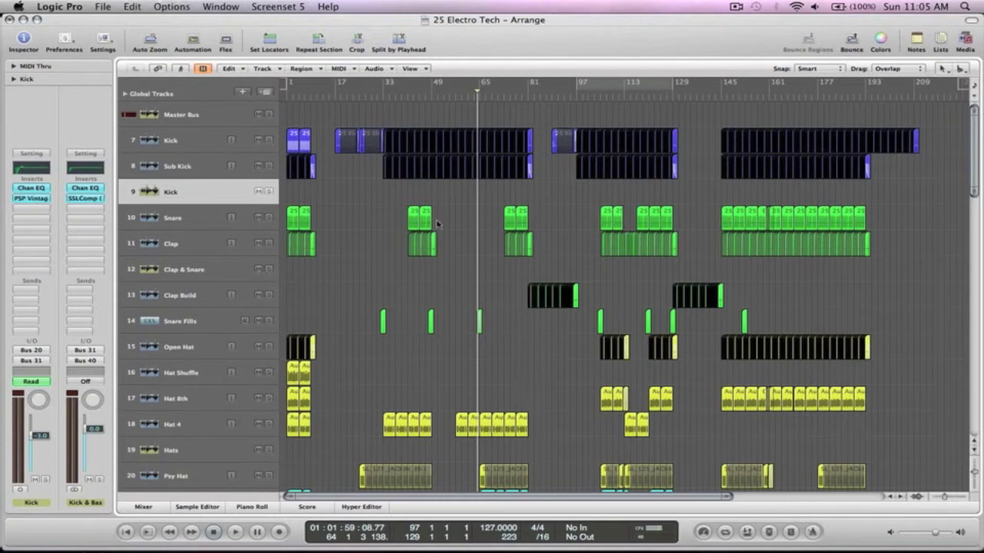
Move the playhead to bar 105 and inspect the Snare and Clap channel strips by selecting each track.
{"action": "left_click", "coordinate": [438, 222], "text": "ctrl+alt"}
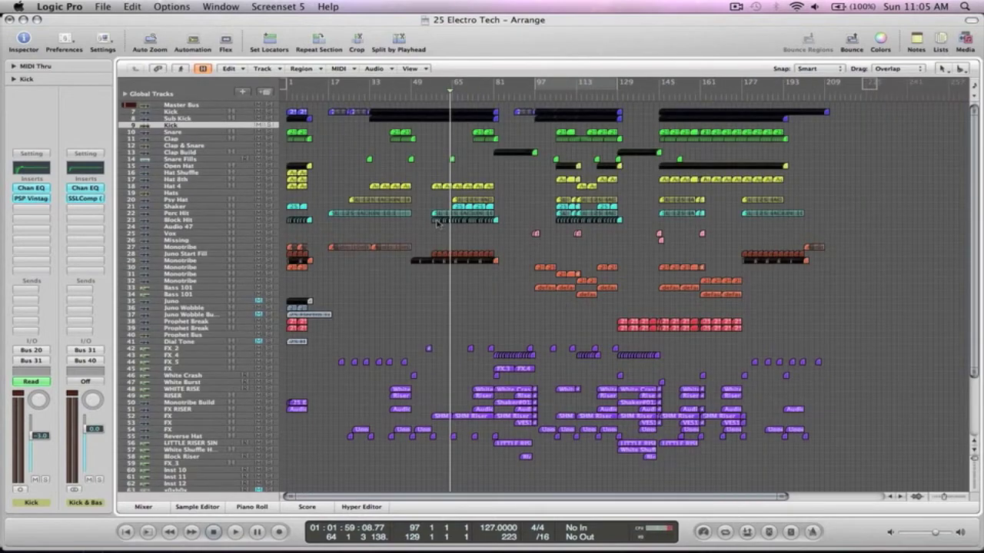
{"action": "left_click_drag", "start_coordinate": [657, 251], "coordinate": [475, 99]}
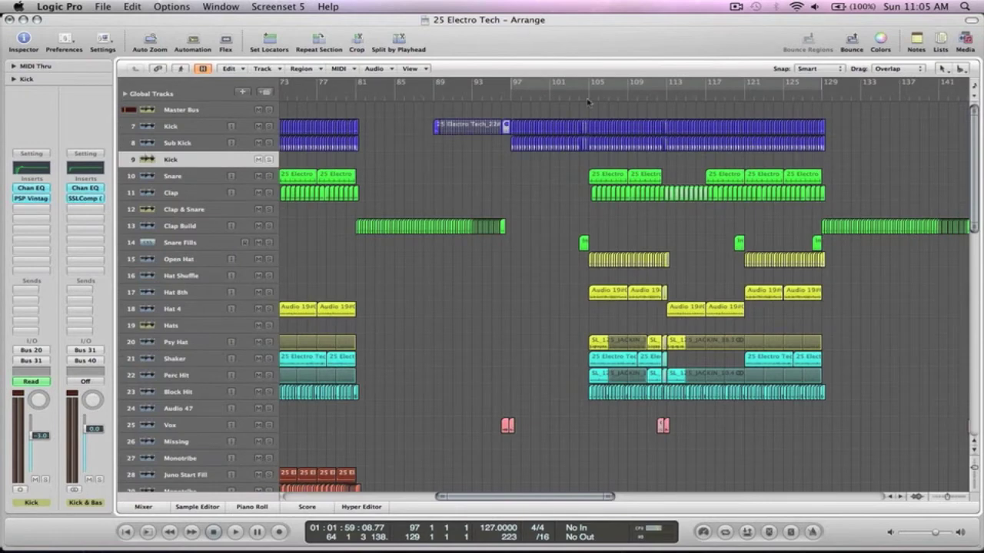
{"action": "left_click", "coordinate": [588, 101]}
{"action": "key", "text": "Down"}
{"action": "key", "text": "Down"}
{"action": "key", "text": "Up"}
{"action": "key", "text": "Down"}
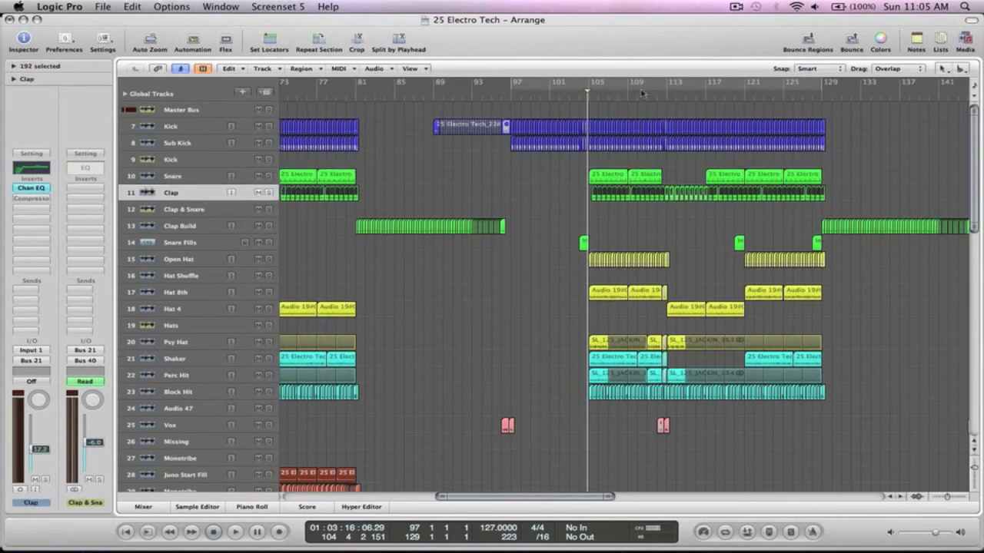
Set a cycle from bar 105 to 113 and audition the Snare, Clap and Clap & Snare tracks in solo.
{"action": "left_click_drag", "start_coordinate": [589, 86], "coordinate": [665, 87]}
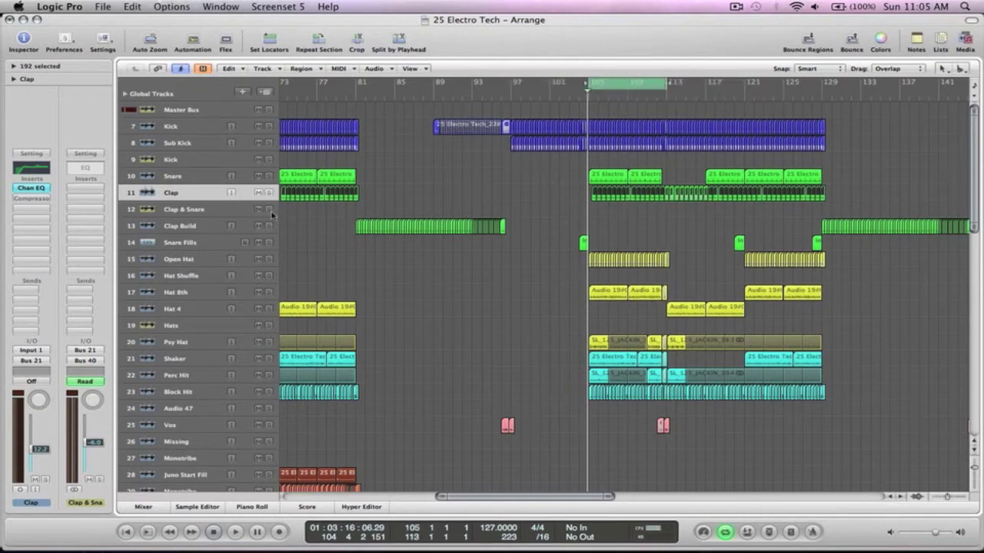
{"action": "key", "text": "space"}
{"action": "left_click_drag", "start_coordinate": [713, 354], "coordinate": [565, 156]}
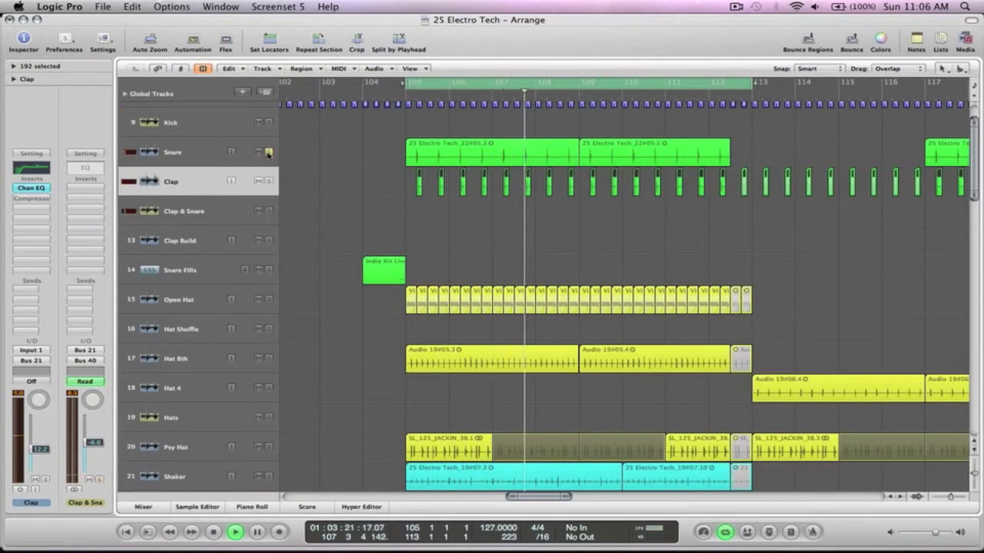
{"action": "left_click", "coordinate": [269, 181]}
{"action": "key", "text": "space"}
{"action": "key", "text": "space"}
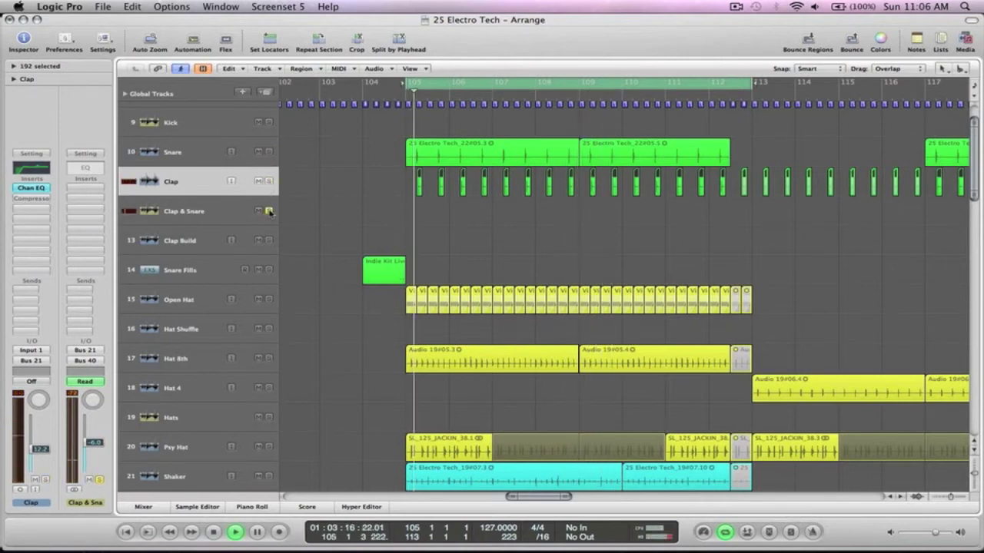
{"action": "key", "text": "space"}
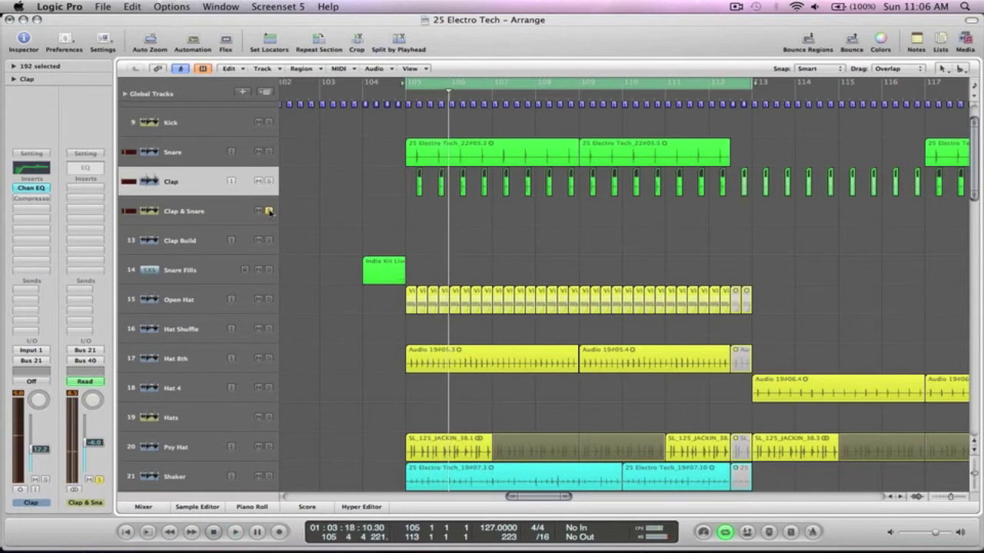
Audition the Hats bus and the Open Hat track in solo within the cycle, and clear the solos.
{"action": "scroll", "coordinate": [284, 201], "scroll_direction": "down", "scroll_amount": 5}
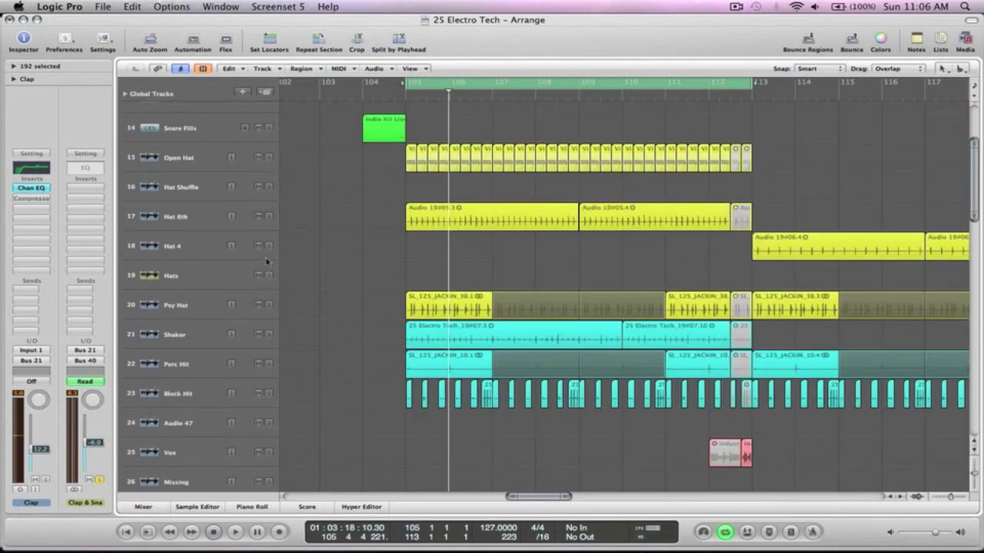
{"action": "key", "text": "space"}
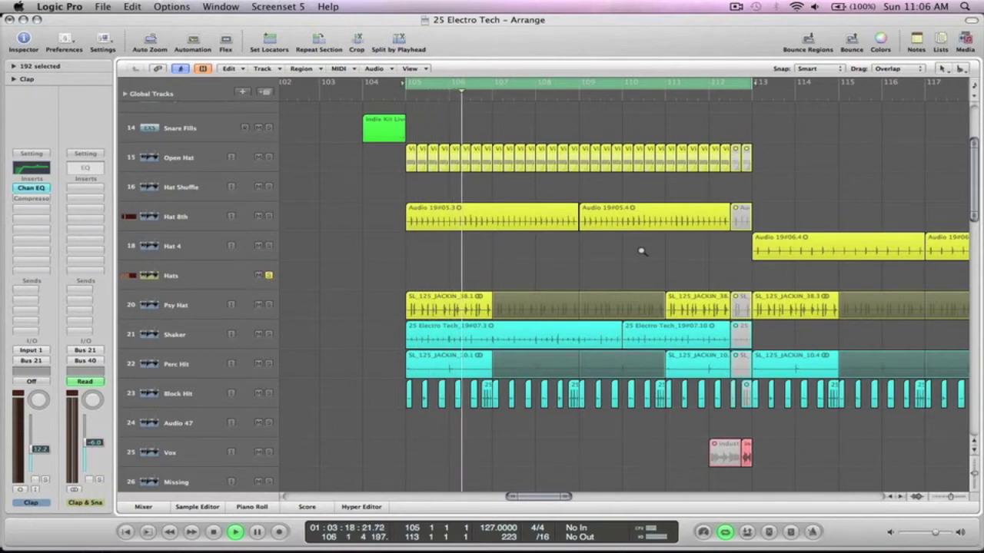
{"action": "left_click_drag", "start_coordinate": [642, 251], "coordinate": [494, 133]}
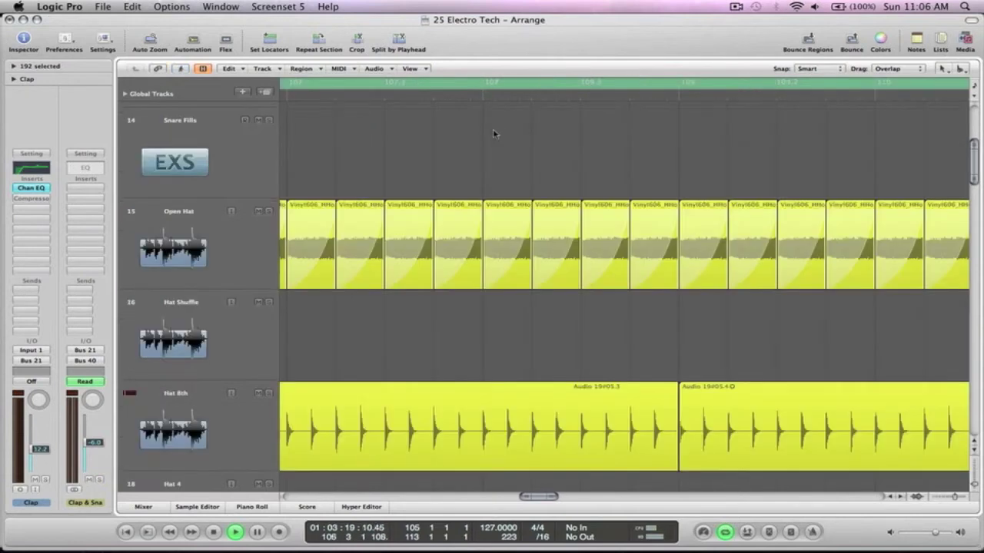
{"action": "left_click", "coordinate": [268, 212]}
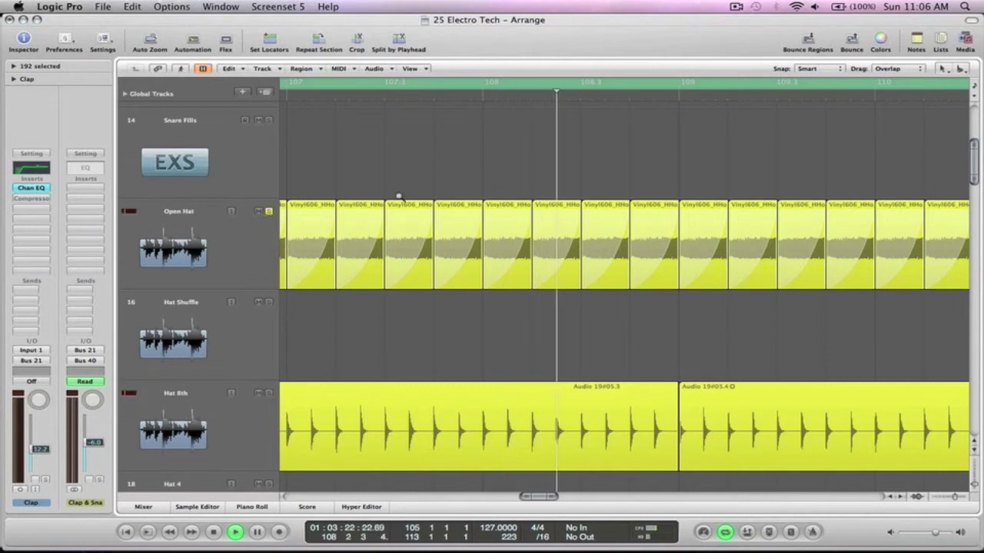
{"action": "left_click", "coordinate": [398, 199], "text": "ctrl+alt"}
{"action": "left_click", "coordinate": [269, 216]}
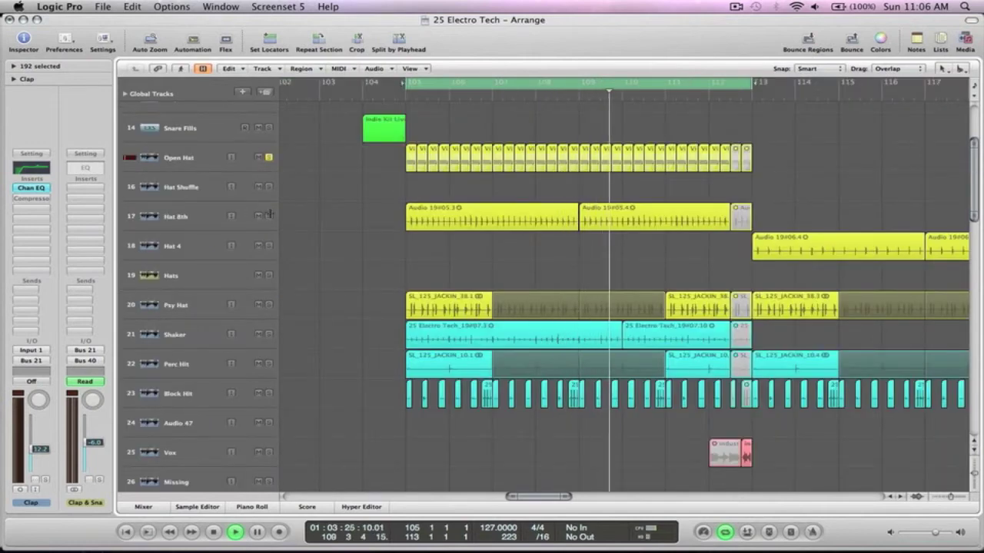
{"action": "left_click", "coordinate": [268, 276], "text": "alt"}
{"action": "left_click", "coordinate": [267, 159]}
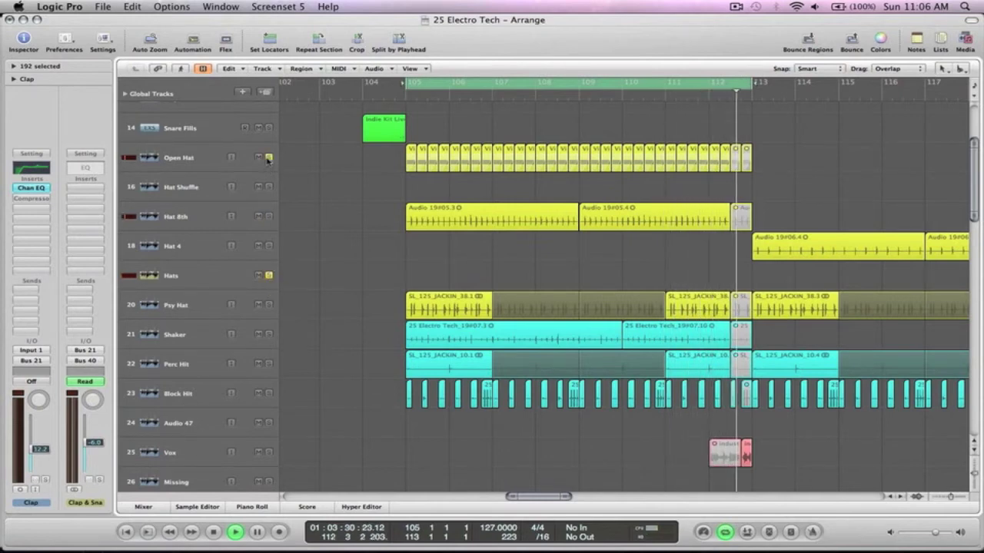
{"action": "left_click", "coordinate": [269, 157]}
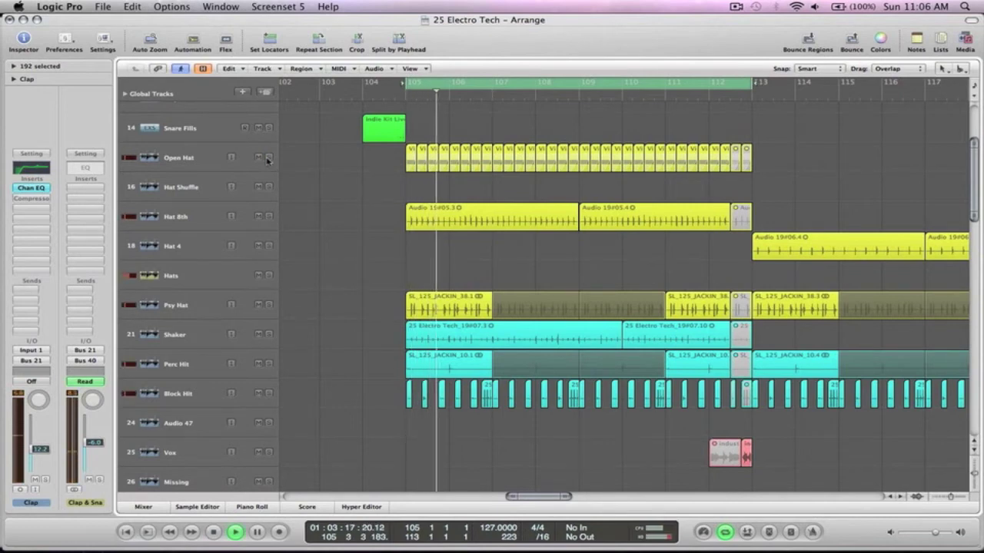
Remove the fade-in from the first Open Hat region at bar 105 with the Fade tool.
{"action": "left_click_drag", "start_coordinate": [500, 184], "coordinate": [425, 141]}
{"action": "left_click", "coordinate": [422, 220]}
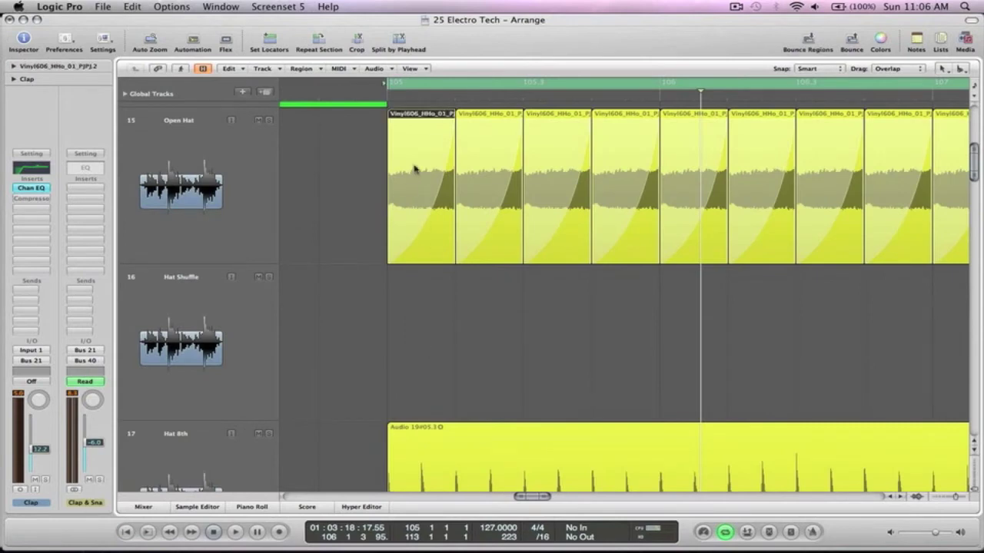
{"action": "key", "text": "Escape"}
{"action": "left_click", "coordinate": [463, 286]}
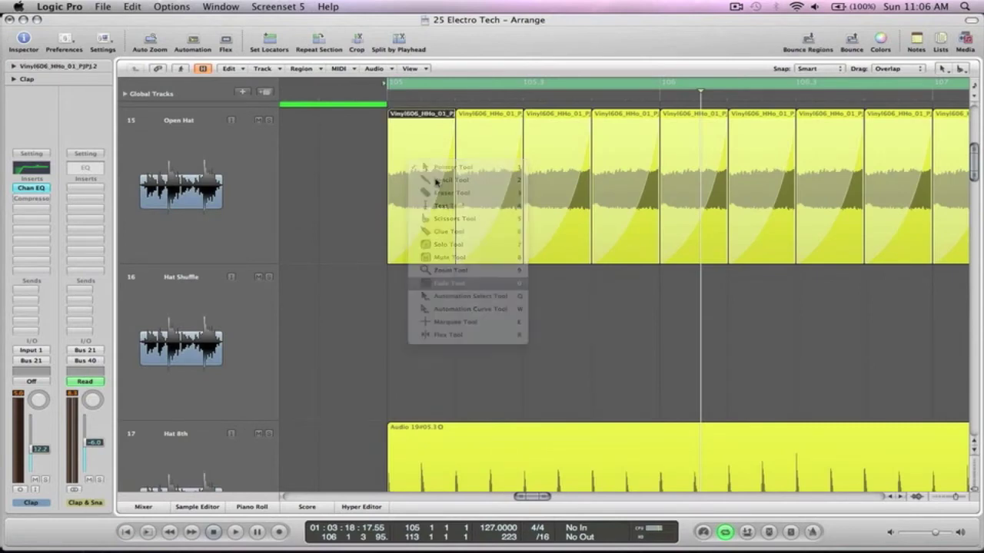
{"action": "right_click", "coordinate": [428, 172]}
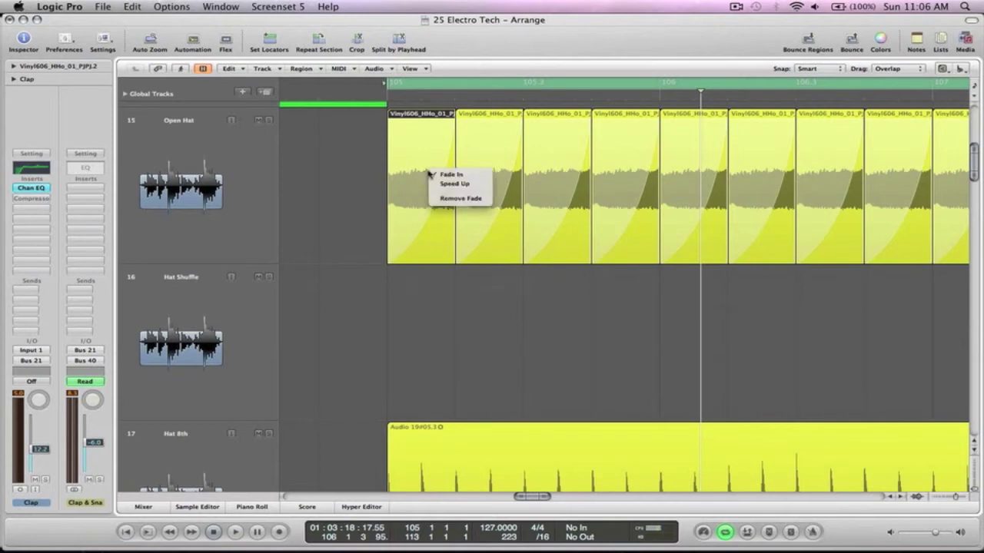
{"action": "left_click", "coordinate": [444, 200]}
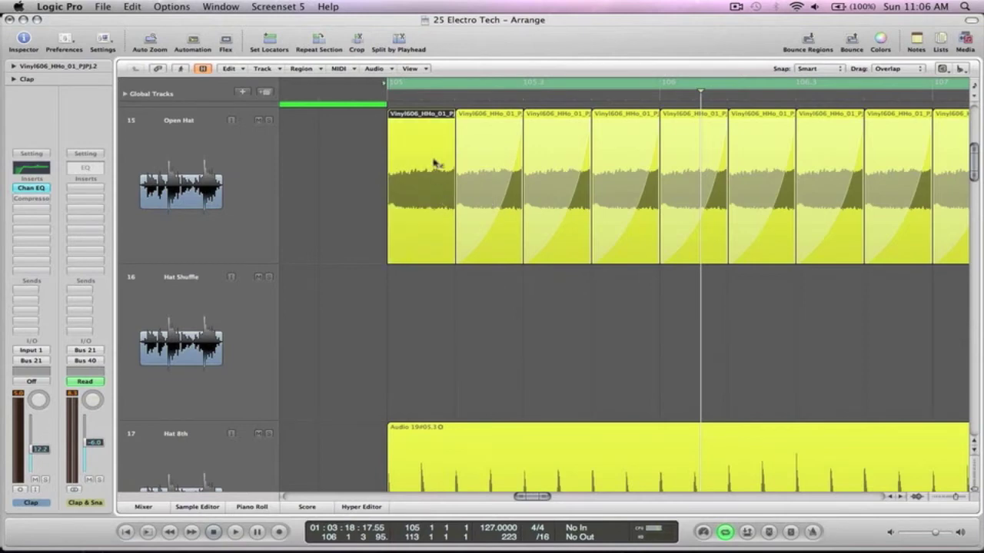
Audition the soloed Open Hat from bar 105 without the first region's fade, and restore that region's fade-in.
{"action": "key", "text": "Escape"}
{"action": "key", "text": "Escape"}
{"action": "left_click", "coordinate": [416, 98]}
{"action": "key", "text": "space"}
{"action": "left_click", "coordinate": [269, 120]}
{"action": "key", "text": "space"}
{"action": "key", "text": "space"}
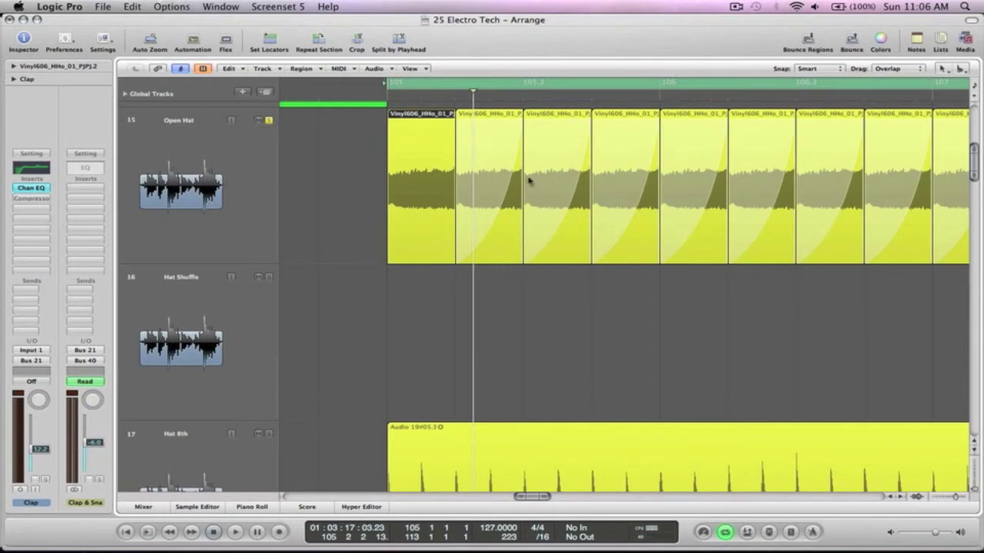
{"action": "mouse_move", "coordinate": [429, 174]}
{"action": "left_mouse_down"}
{"action": "mouse_move", "coordinate": [504, 182]}
{"action": "mouse_move", "coordinate": [433, 183]}
{"action": "left_mouse_up"}
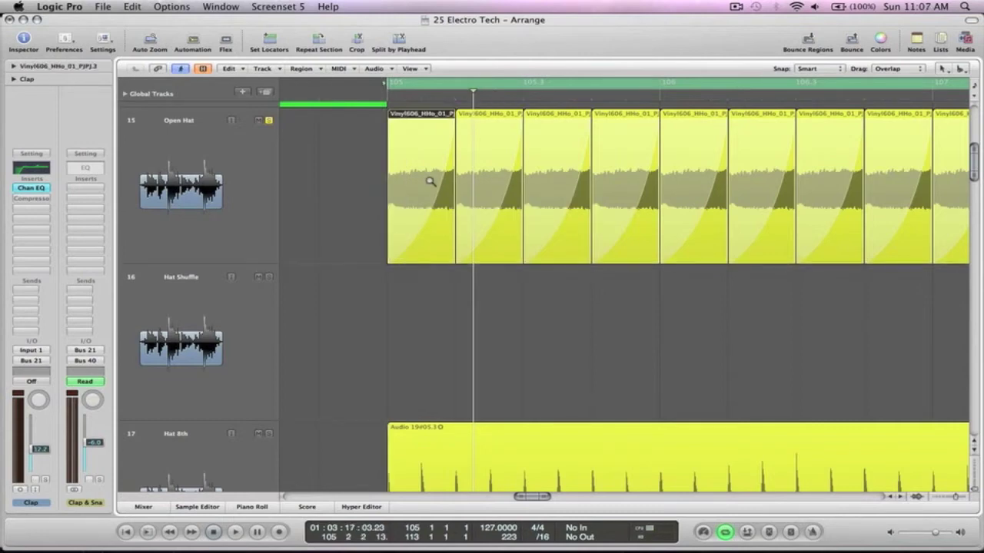
{"action": "key", "text": "z"}
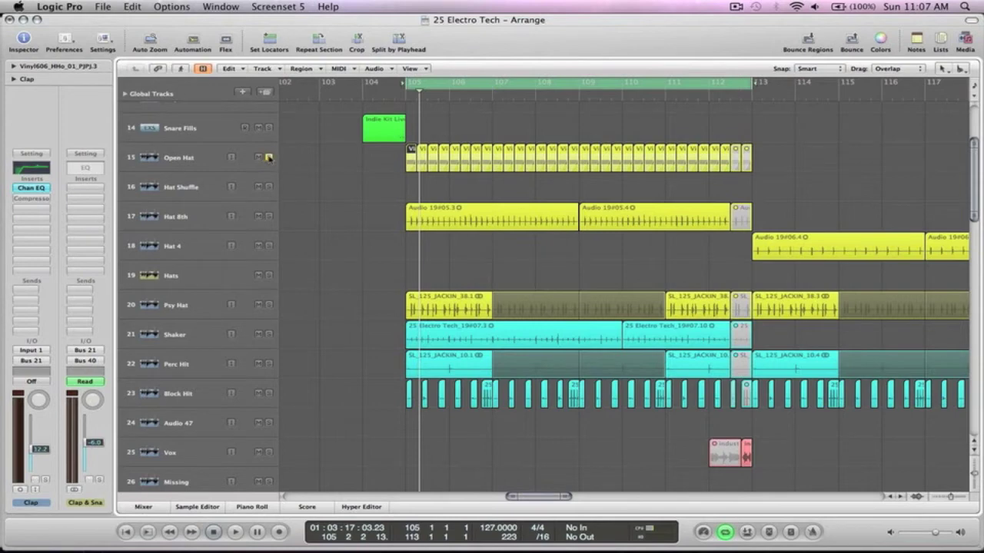
Solo and play the Psy Hat track, and open its Spectral Gate insert clear of the regions.
{"action": "scroll", "coordinate": [449, 206], "scroll_direction": "down", "scroll_amount": 3}
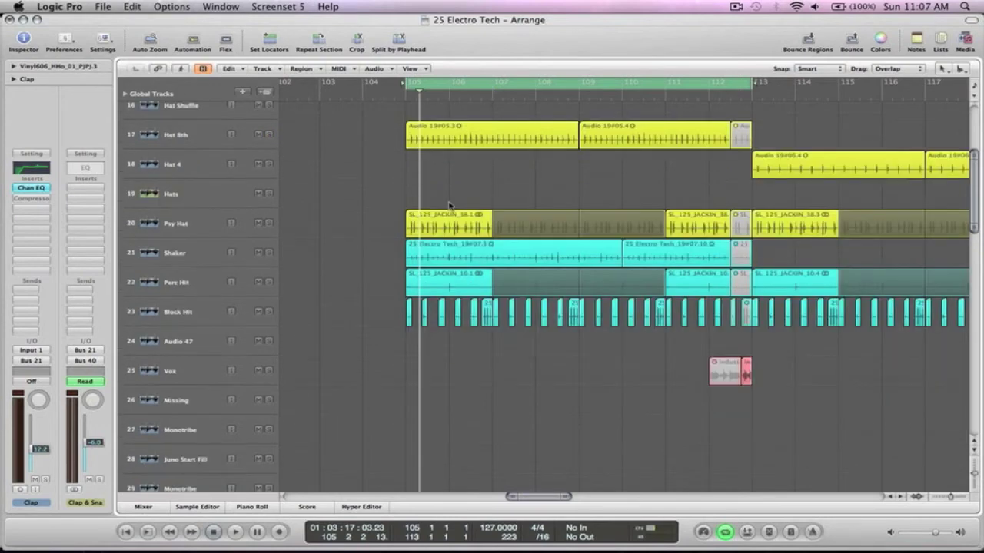
{"action": "left_click", "coordinate": [268, 224]}
{"action": "key", "text": "space"}
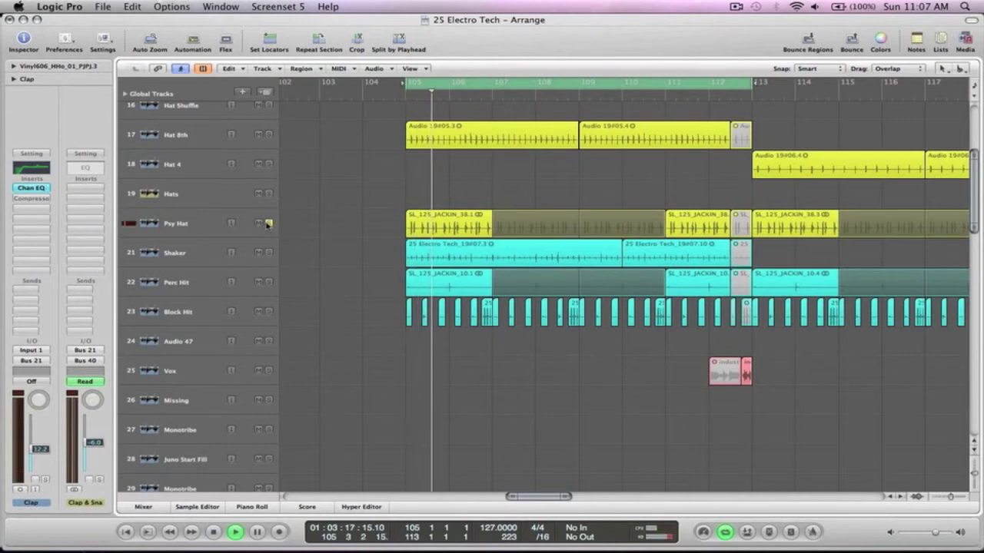
{"action": "left_click", "coordinate": [202, 230]}
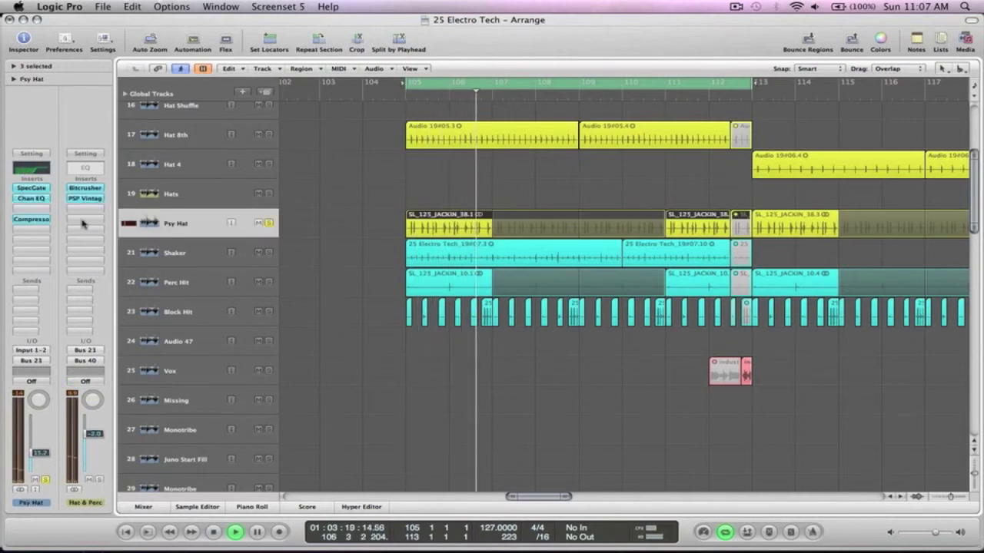
{"action": "left_click", "coordinate": [45, 186]}
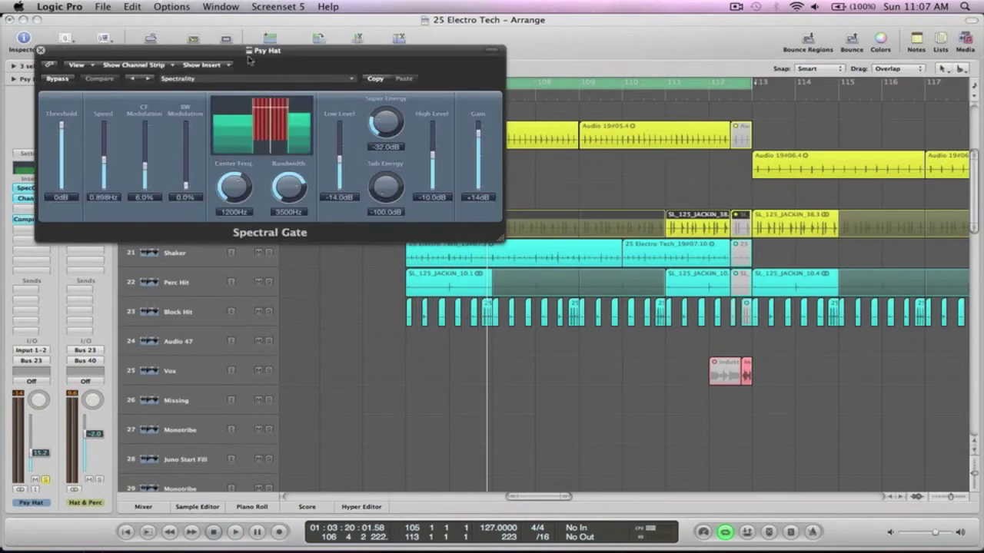
{"action": "left_click_drag", "start_coordinate": [387, 54], "coordinate": [632, 324]}
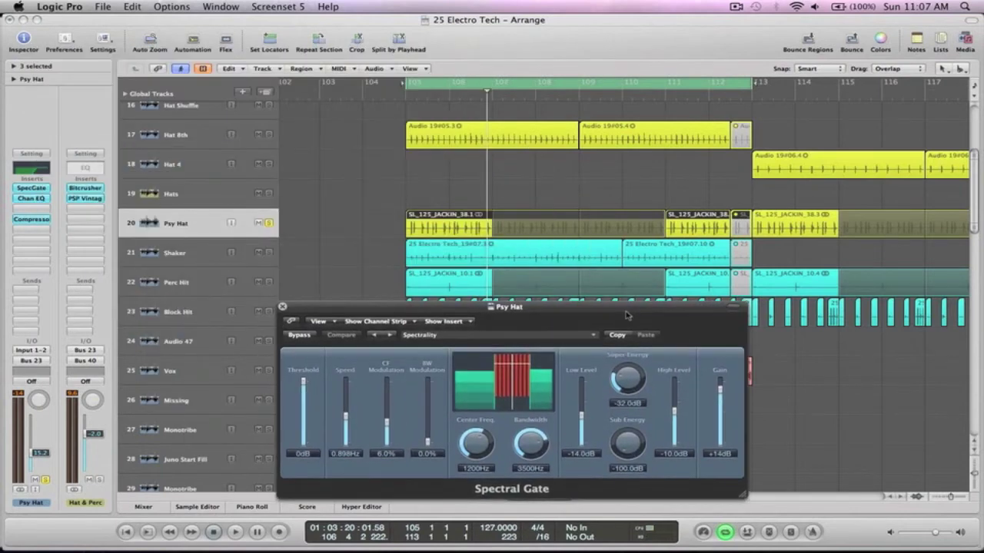
Compare the Psy Hat loop with the Spectral Gate bypassed and active.
{"action": "left_click", "coordinate": [299, 335]}
{"action": "key", "text": "space"}
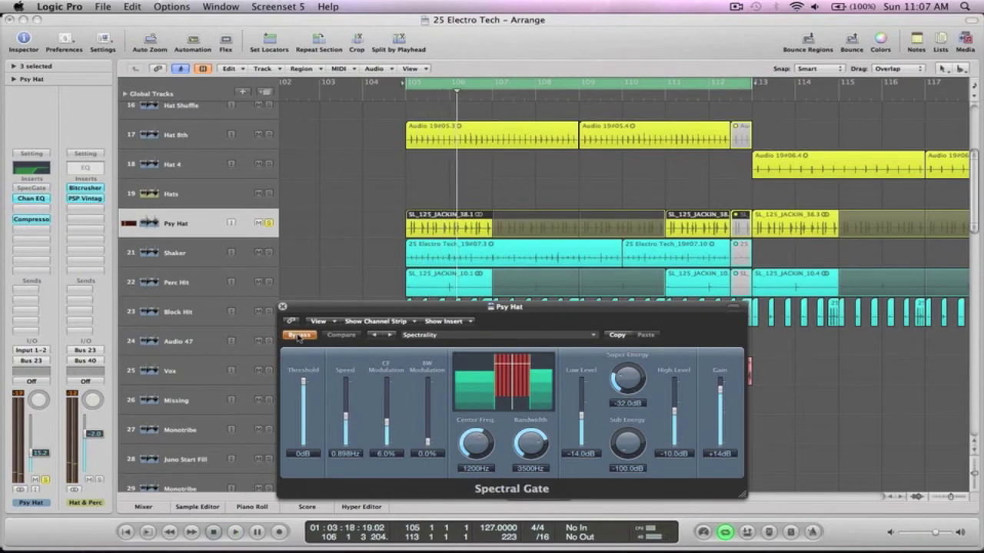
{"action": "left_click", "coordinate": [299, 335]}
{"action": "key", "text": "space"}
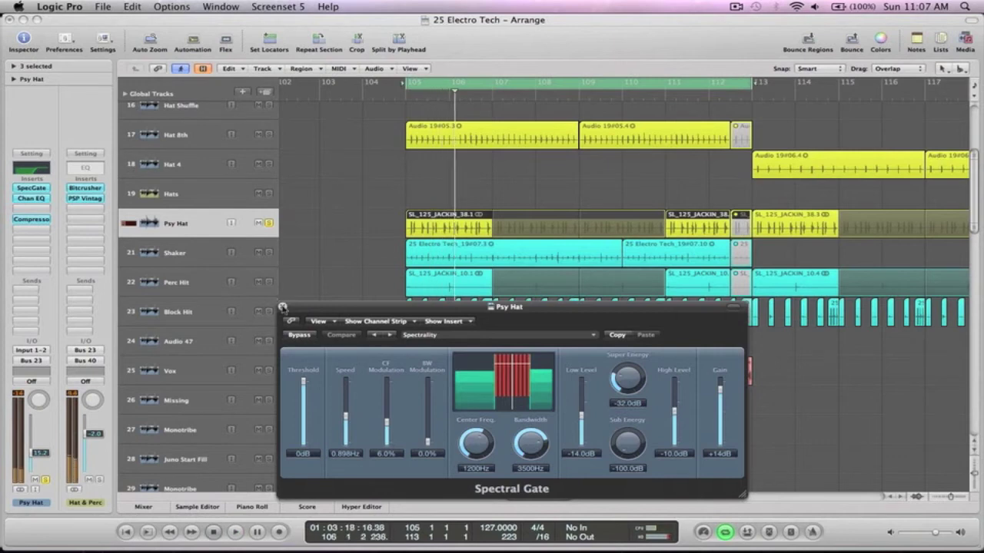
Close the Spectral Gate and play the cycle with the Psy Hat solo cleared.
{"action": "left_click", "coordinate": [282, 307]}
{"action": "key", "text": "space"}
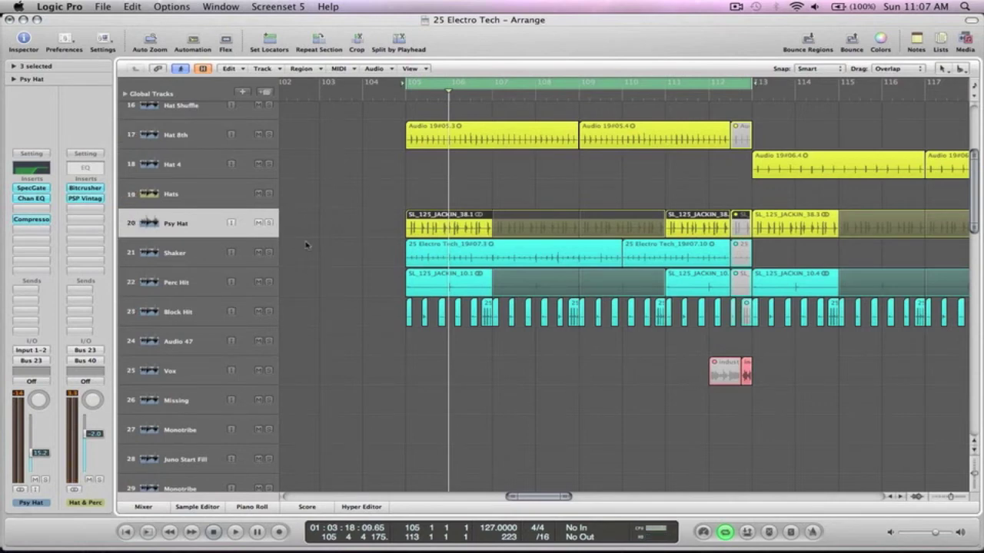
{"action": "scroll", "coordinate": [306, 244], "scroll_direction": "down", "scroll_amount": 2}
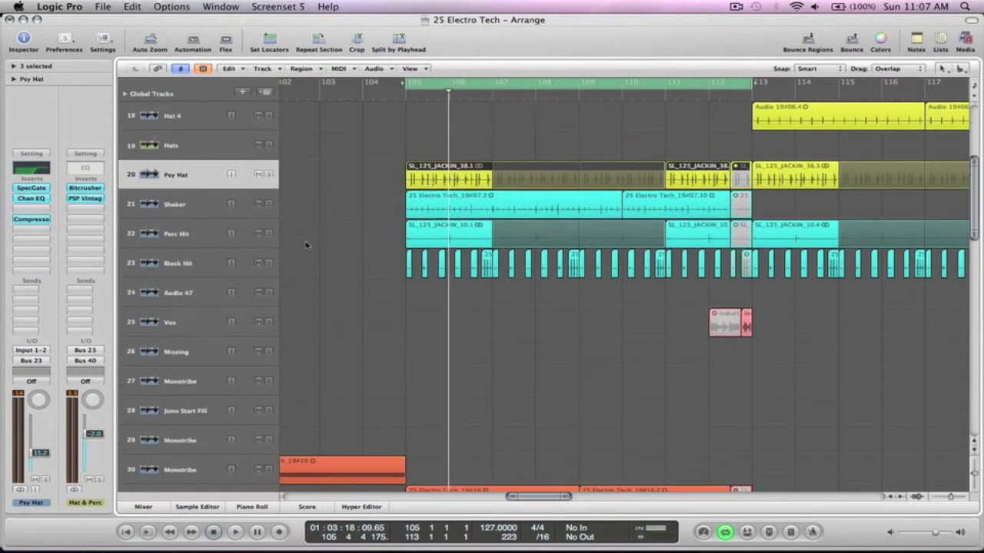
Audition the Shaker track in solo from the current playhead position and clear its solo.
{"action": "left_click", "coordinate": [269, 204]}
{"action": "key", "text": "space"}
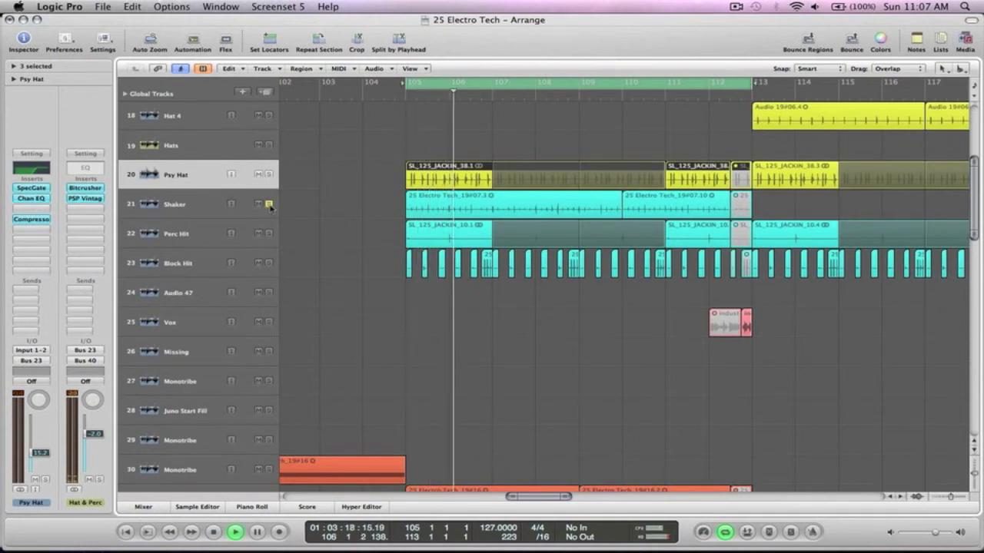
{"action": "left_click", "coordinate": [269, 205]}
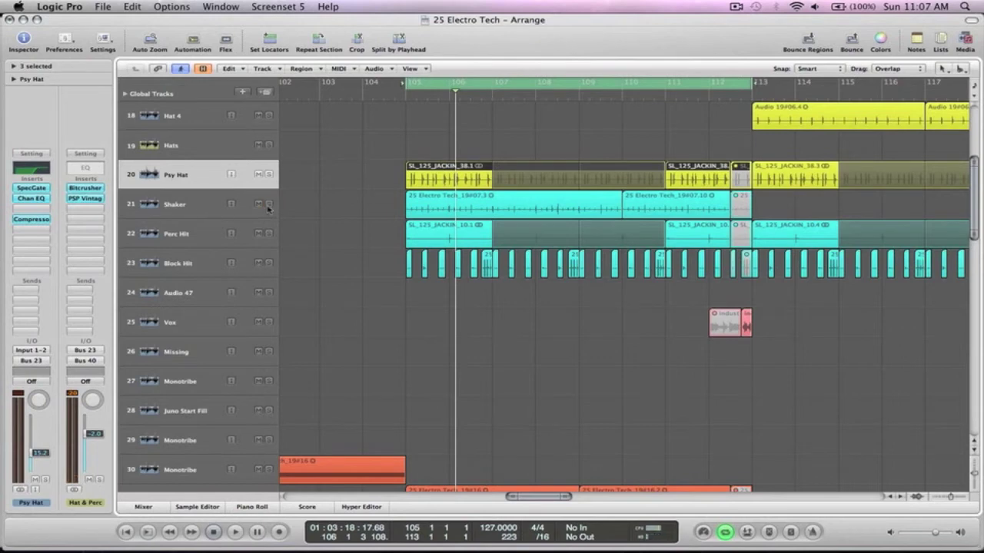
Solo the Perc Hit and Block Hit tracks together and play them within the cycle.
{"action": "left_click", "coordinate": [269, 233]}
{"action": "left_click", "coordinate": [268, 263]}
{"action": "key", "text": "space"}
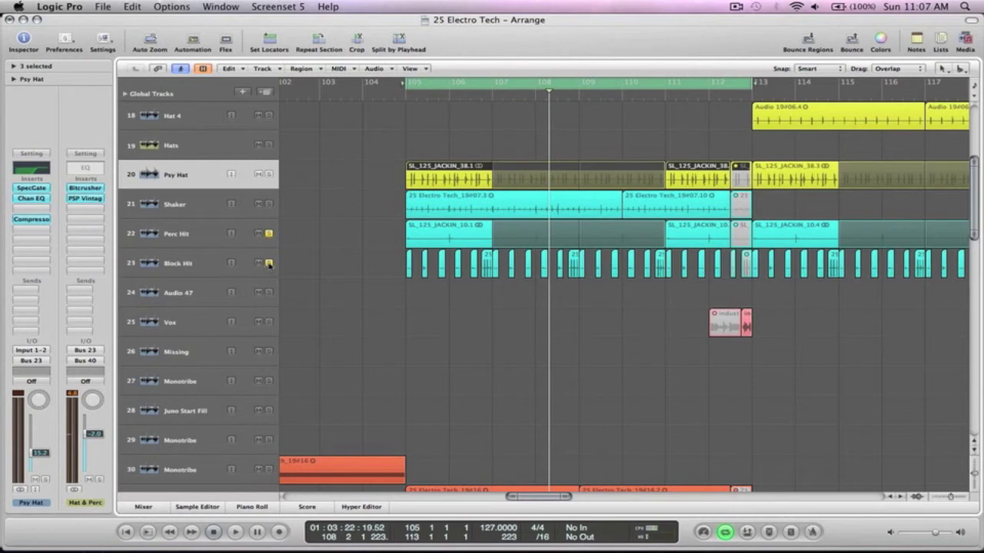
Inspect the inserts and effect sends of the Perc Hit and Block Hit channels, including Perc Hit's Bus 6 send.
{"action": "left_click", "coordinate": [182, 235]}
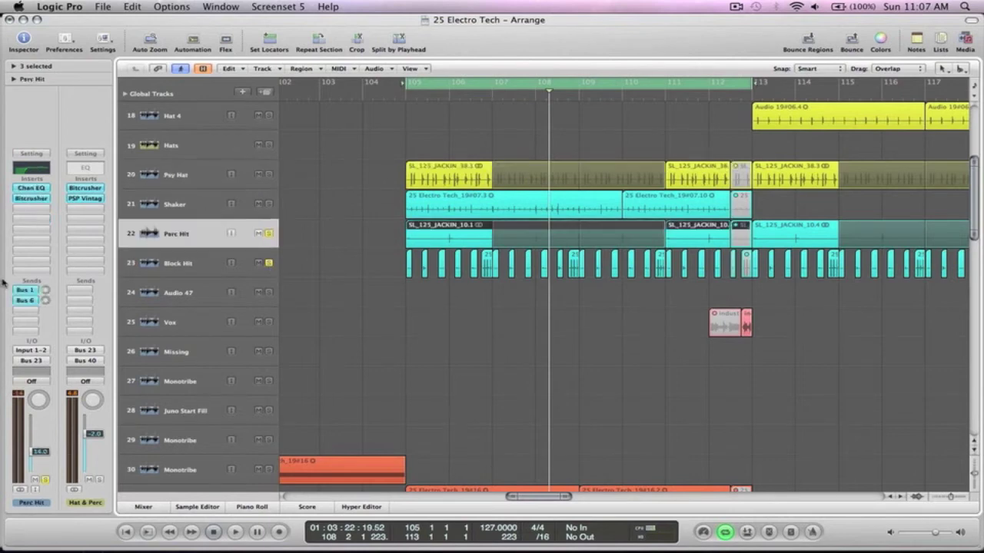
{"action": "left_click", "coordinate": [22, 300]}
{"action": "left_click", "coordinate": [22, 310]}
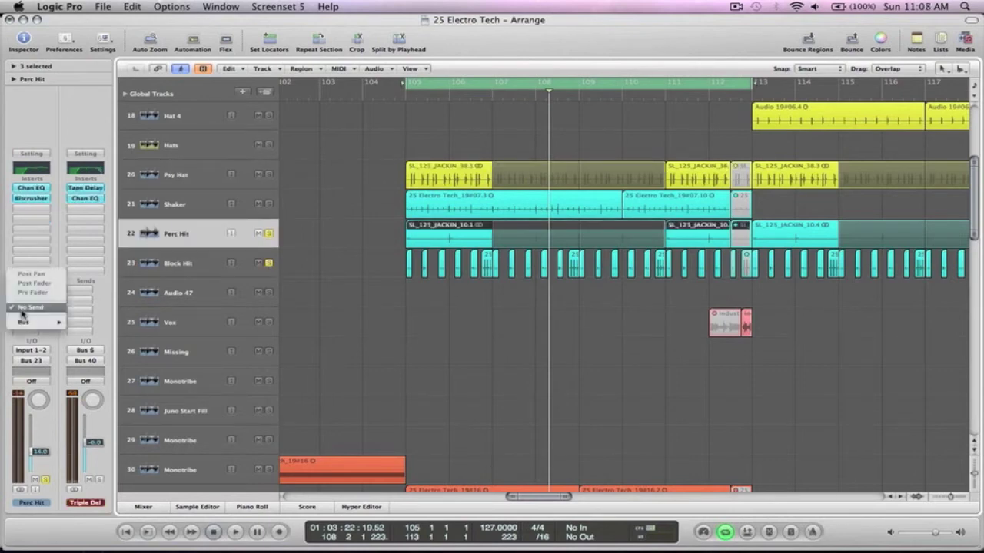
{"action": "left_click", "coordinate": [200, 260]}
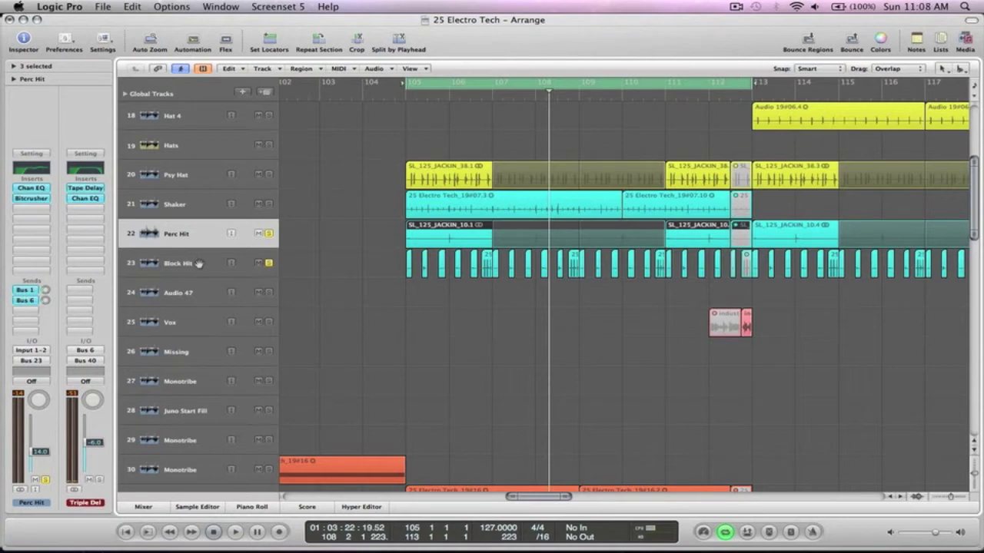
{"action": "left_click", "coordinate": [200, 264]}
{"action": "left_click", "coordinate": [17, 291]}
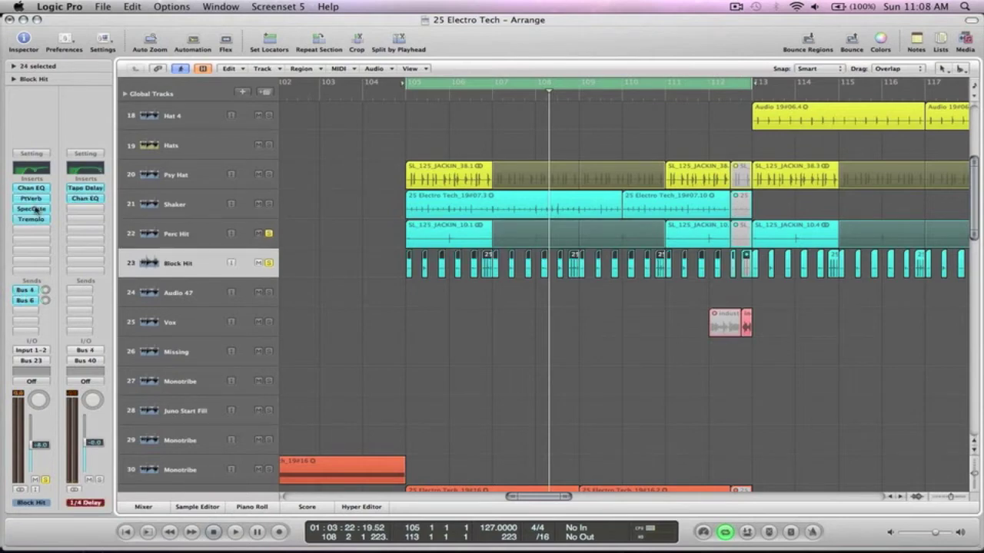
Clear the Perc Hit and Block Hit solos, show the whole arrangement and switch the cycle off.
{"action": "left_click", "coordinate": [507, 272], "text": "ctrl+alt"}
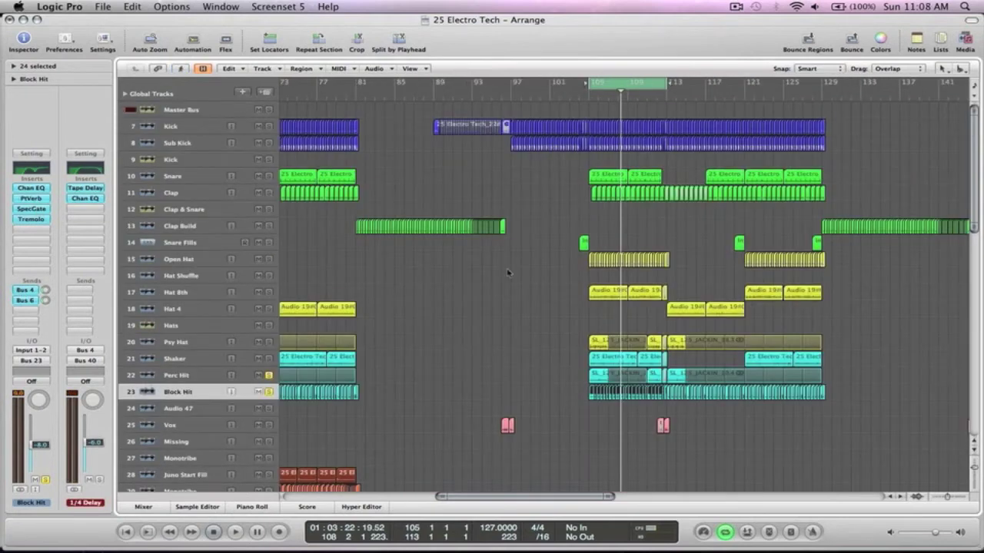
{"action": "scroll", "coordinate": [507, 273], "scroll_direction": "down", "scroll_amount": 6}
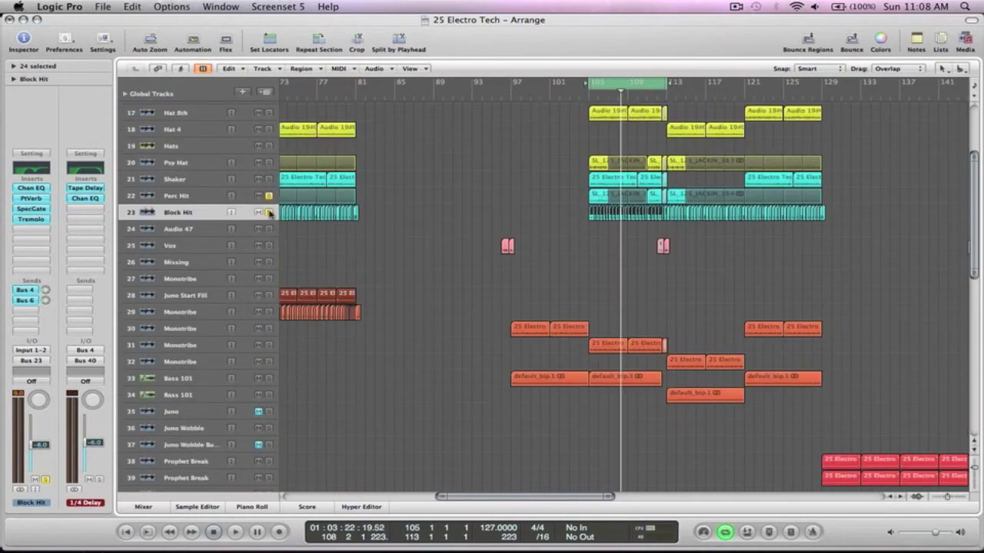
{"action": "scroll", "coordinate": [538, 205], "scroll_direction": "down", "scroll_amount": 3}
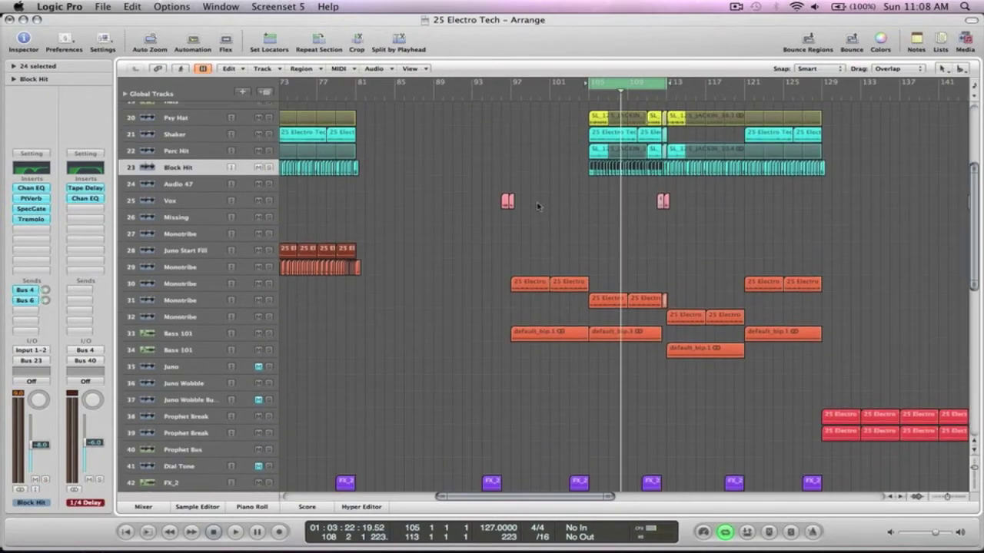
{"action": "scroll", "coordinate": [538, 206], "scroll_direction": "down", "scroll_amount": 10}
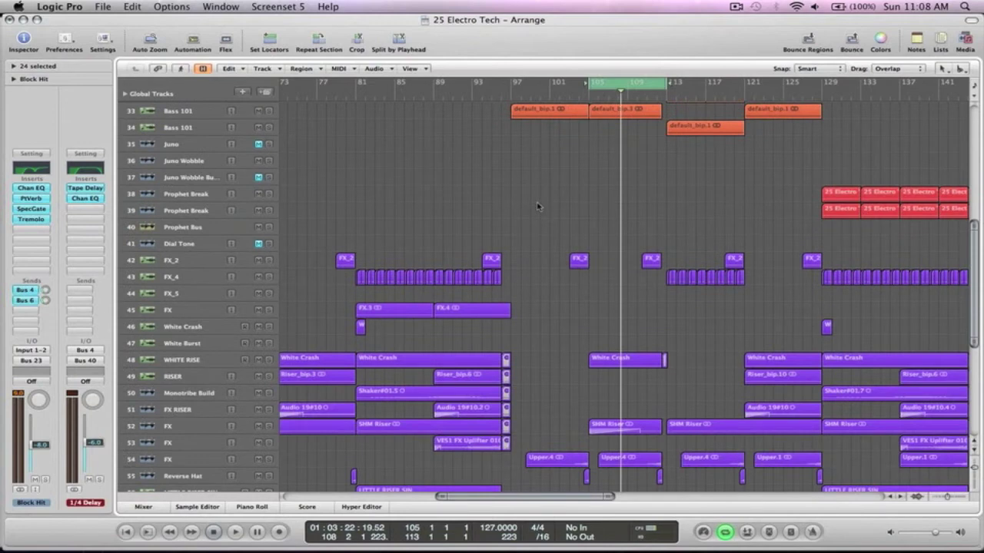
{"action": "key", "text": "z"}
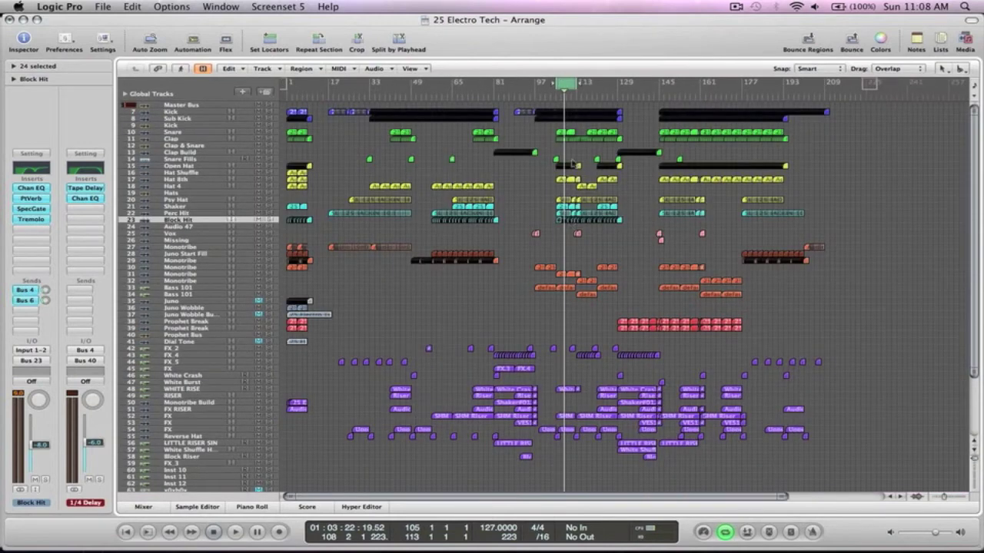
{"action": "left_click", "coordinate": [566, 83]}
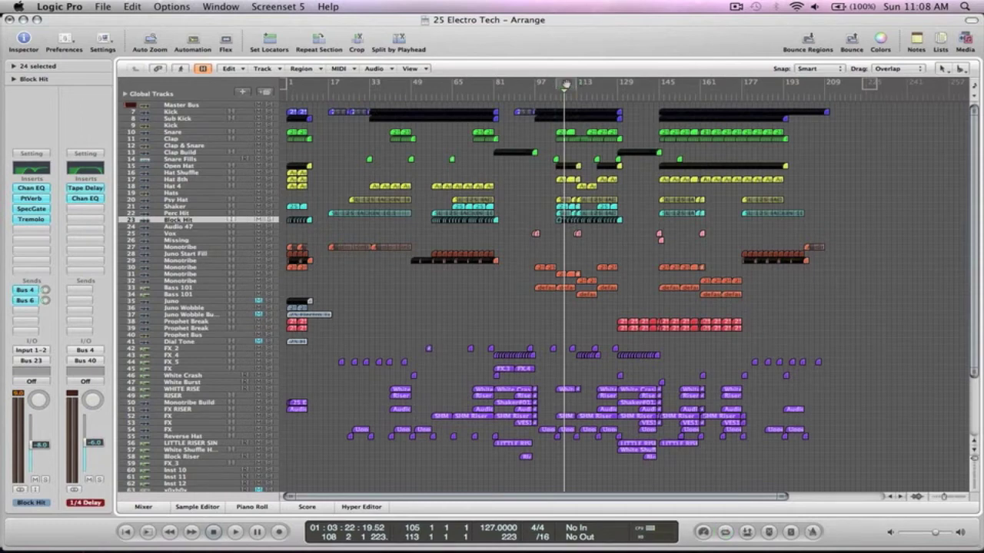
Switch to the 32 Electro Tech project, look over its tracks and play it from about bar 17 with the cycle off.
{"action": "left_click", "coordinate": [538, 183]}
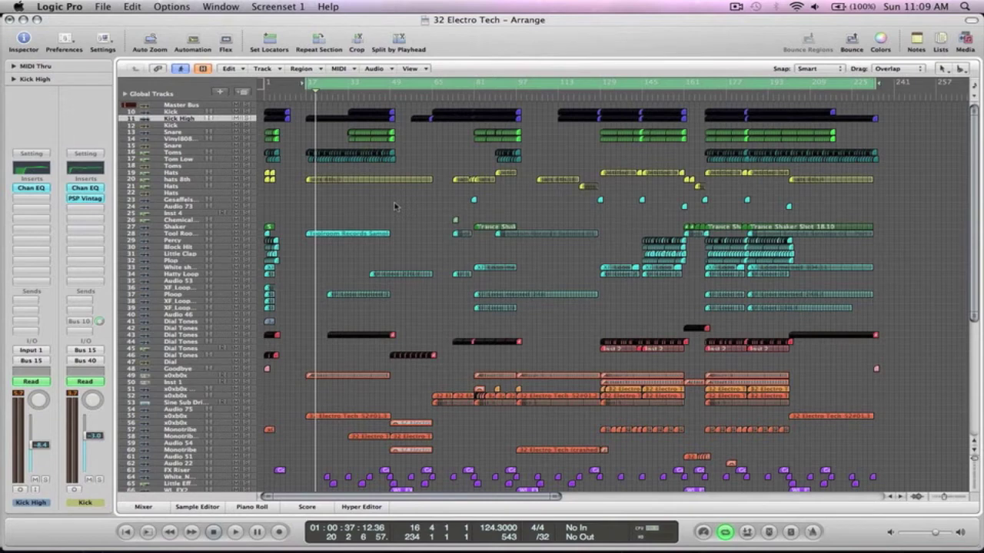
{"action": "scroll", "coordinate": [657, 295], "scroll_direction": "down", "scroll_amount": 7}
{"action": "scroll", "coordinate": [657, 294], "scroll_direction": "up", "scroll_amount": 7}
{"action": "key", "text": "space"}
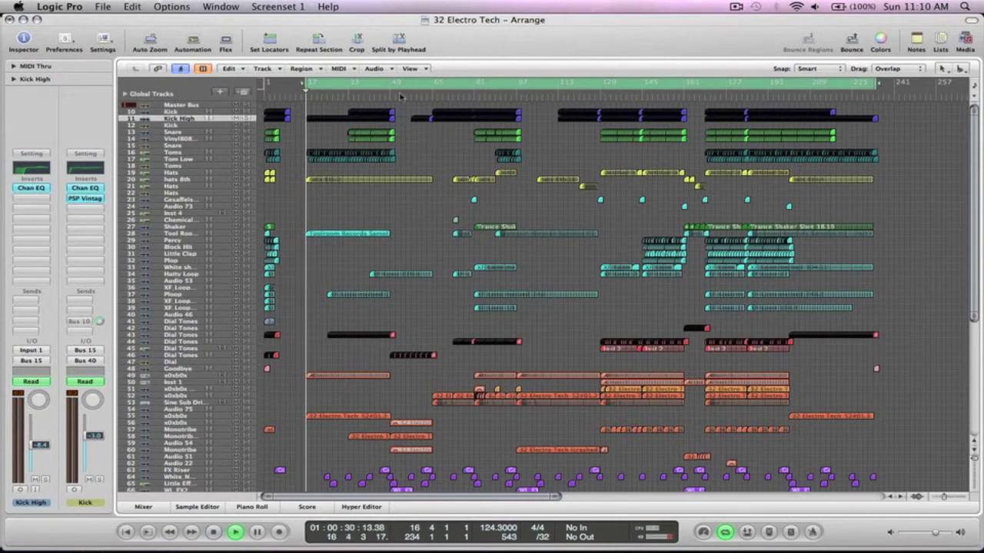
{"action": "key", "text": "c"}
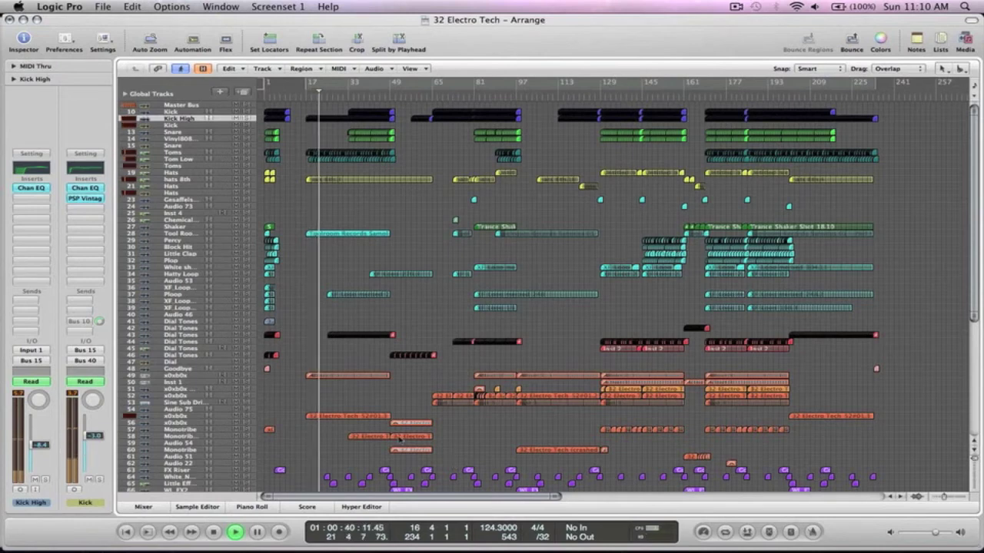
Audition the x0xb0x bass on track 55 in solo during playback and return to the full mix.
{"action": "left_click_drag", "start_coordinate": [444, 454], "coordinate": [302, 410]}
{"action": "key", "text": "z"}
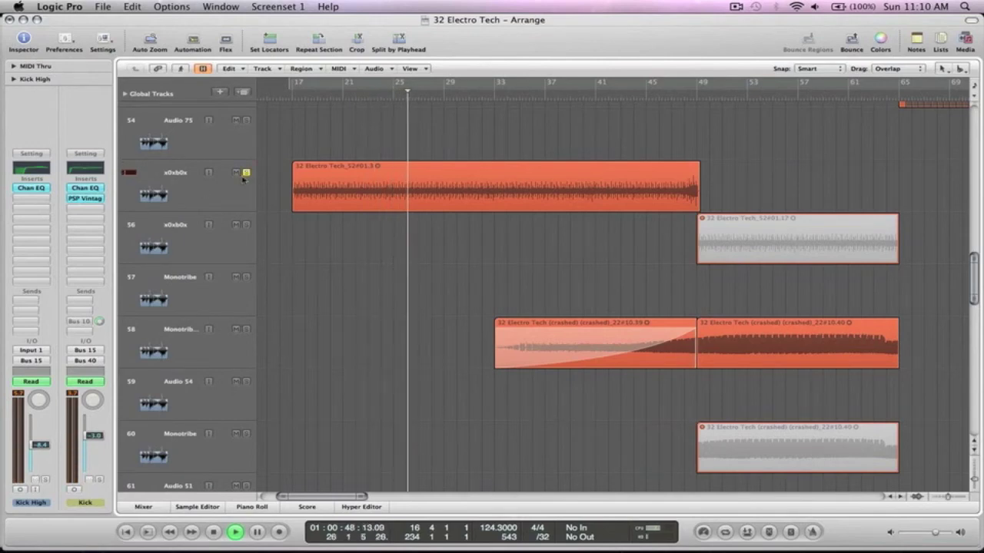
{"action": "left_click", "coordinate": [245, 173]}
{"action": "key", "text": "z"}
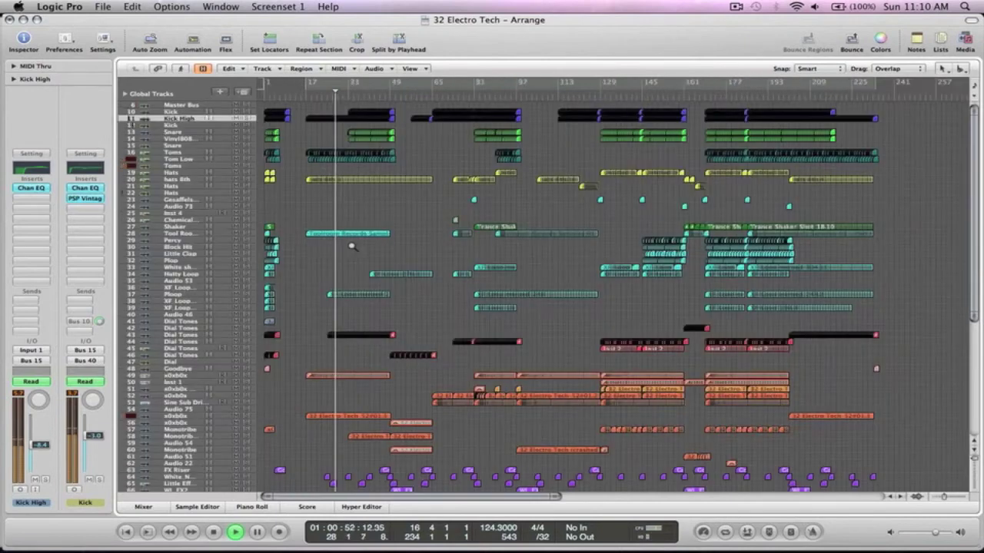
Examine the parts from bar 17 to 49 and audition the Toms bus on track 18 in solo.
{"action": "left_click_drag", "start_coordinate": [421, 413], "coordinate": [307, 115]}
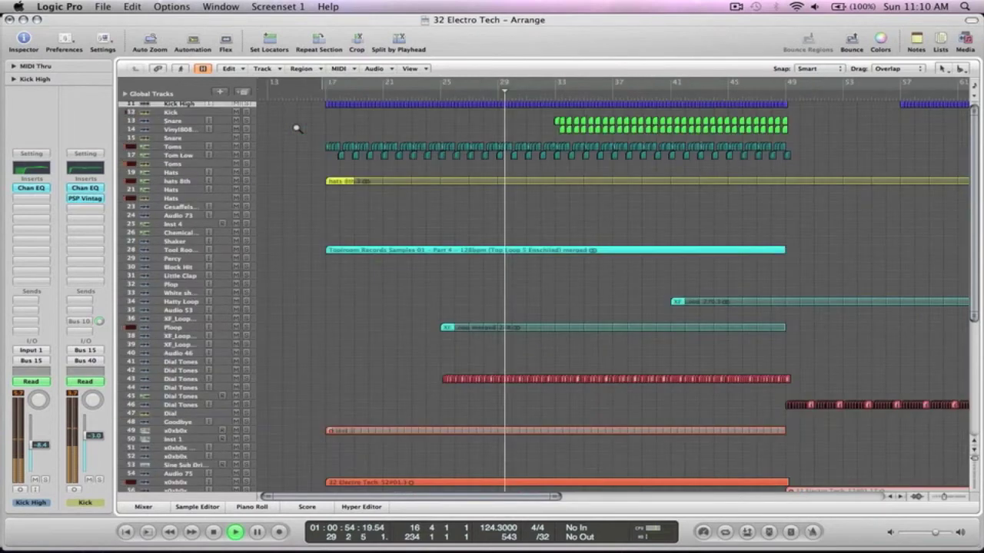
{"action": "left_click", "coordinate": [246, 164]}
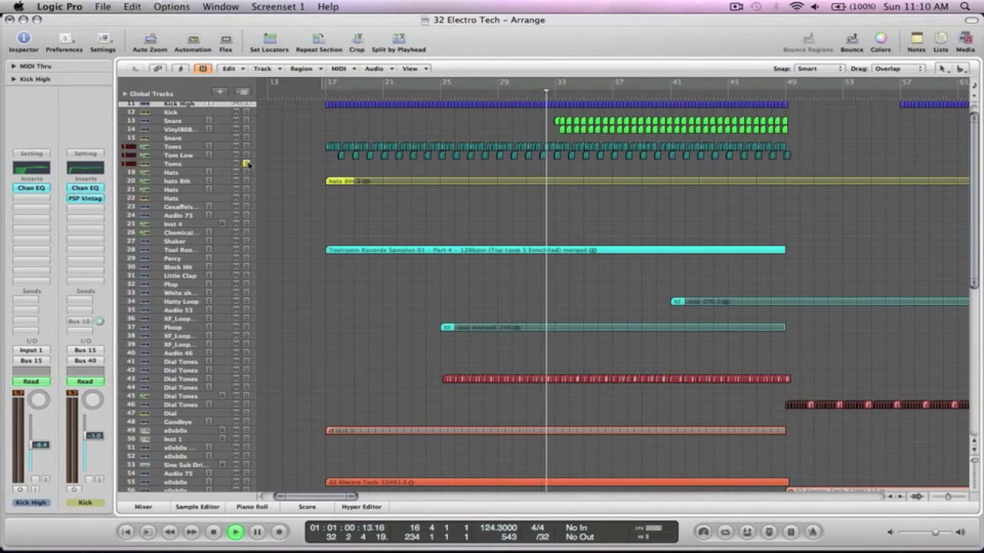
{"action": "left_click", "coordinate": [247, 163]}
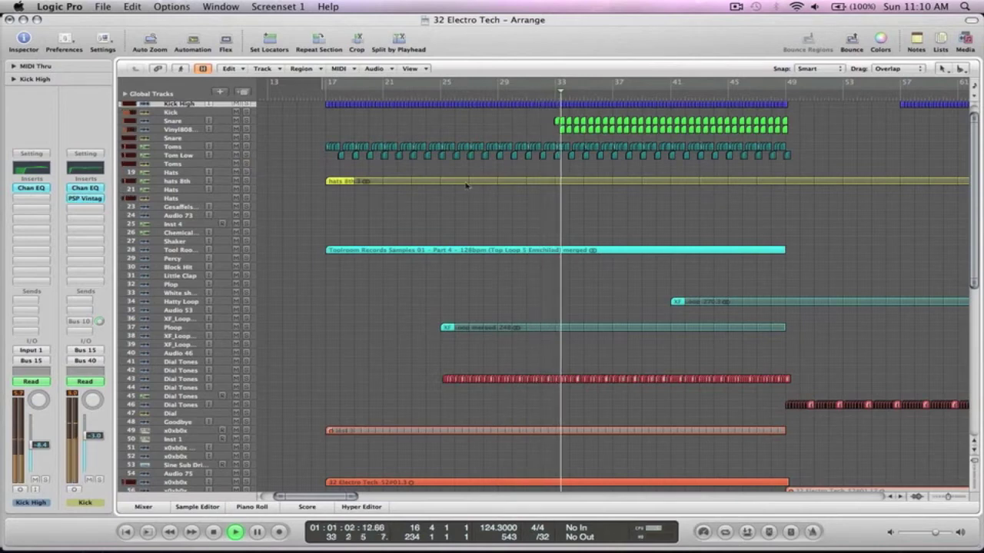
Replay the transition from just before bar 33 and examine the kick and snare layers entering there.
{"action": "left_click", "coordinate": [540, 91]}
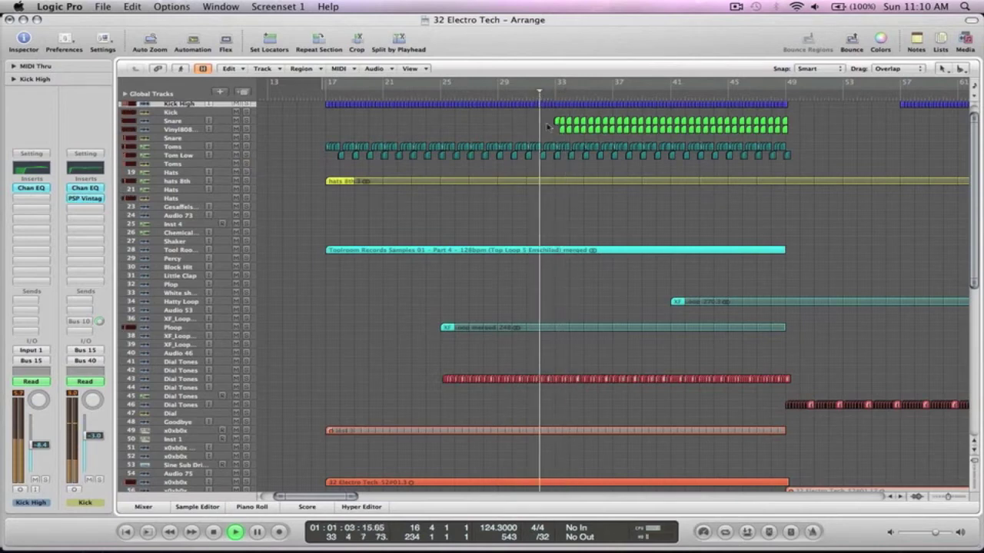
{"action": "left_click", "coordinate": [619, 225], "text": "ctrl+alt"}
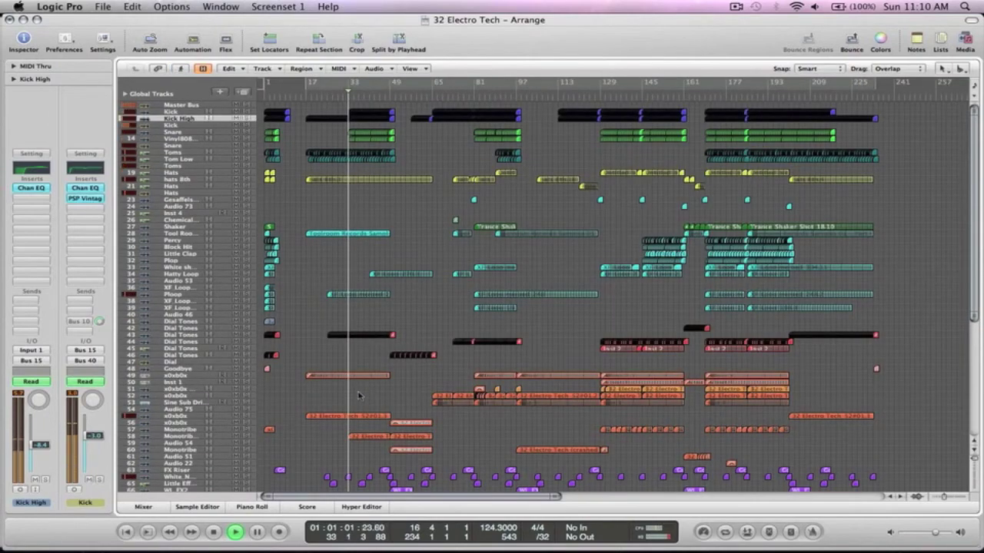
{"action": "left_click_drag", "start_coordinate": [427, 176], "coordinate": [341, 108]}
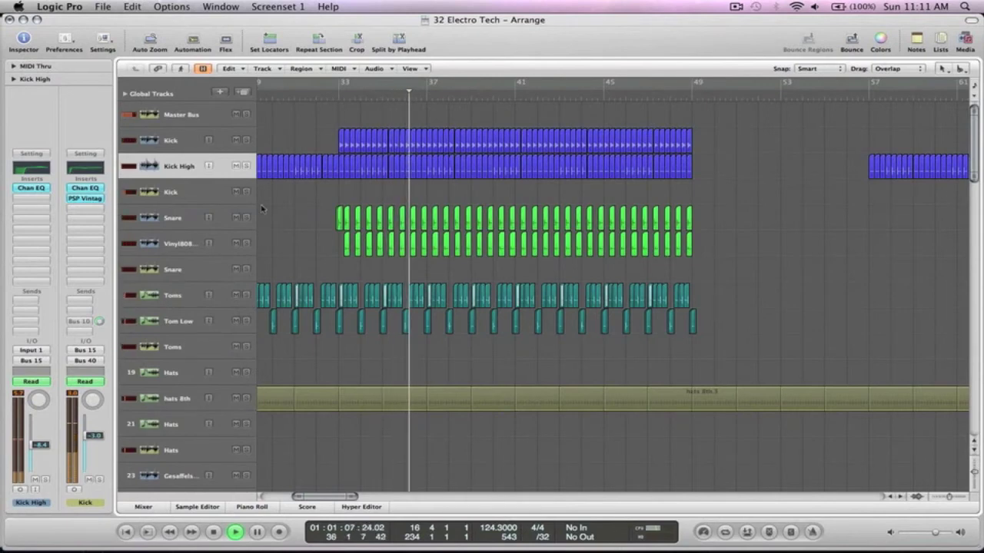
{"action": "left_click", "coordinate": [715, 217]}
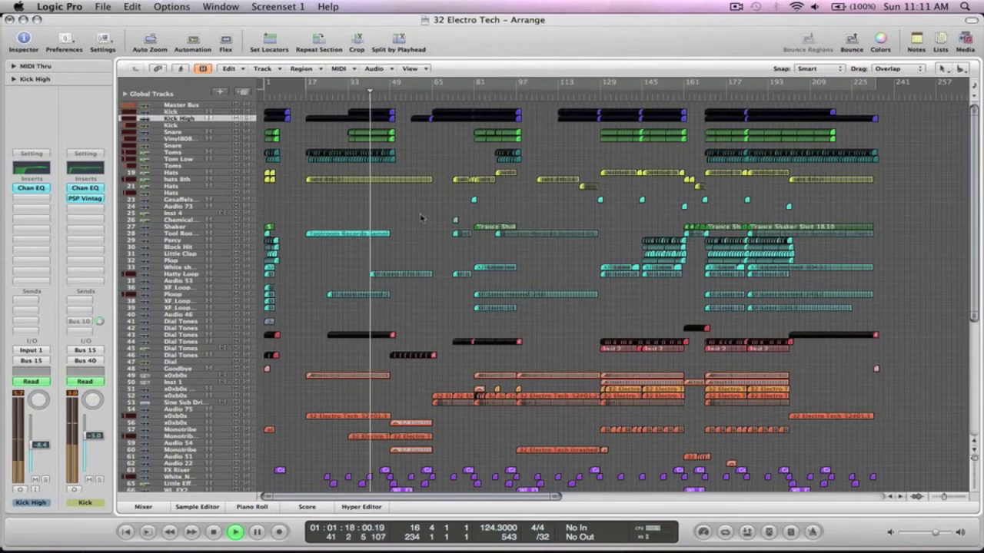
Examine the fade-in of the Monotribe region on track 58 between bars 33 and 49 during playback.
{"action": "scroll", "coordinate": [420, 218], "scroll_direction": "down", "scroll_amount": 4}
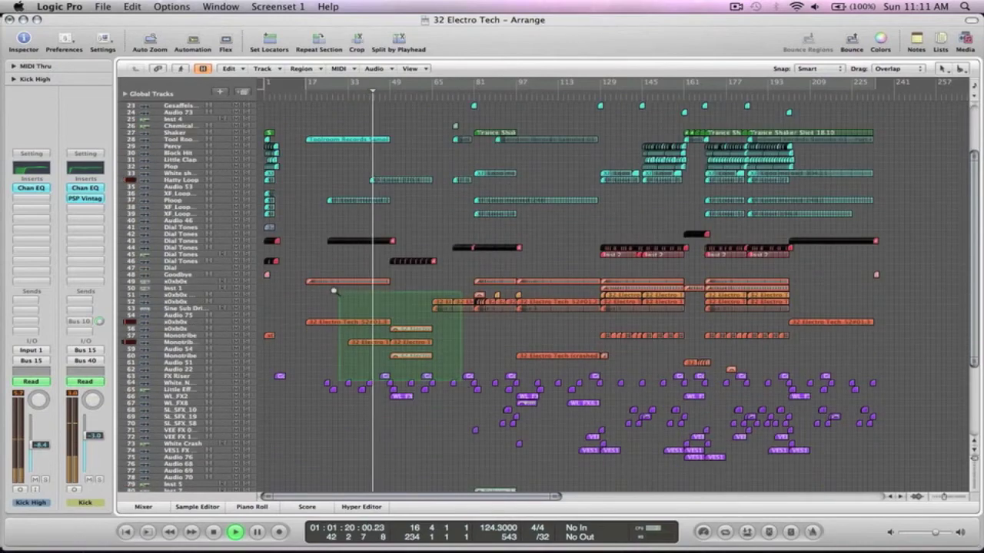
{"action": "left_click_drag", "start_coordinate": [342, 294], "coordinate": [338, 294]}
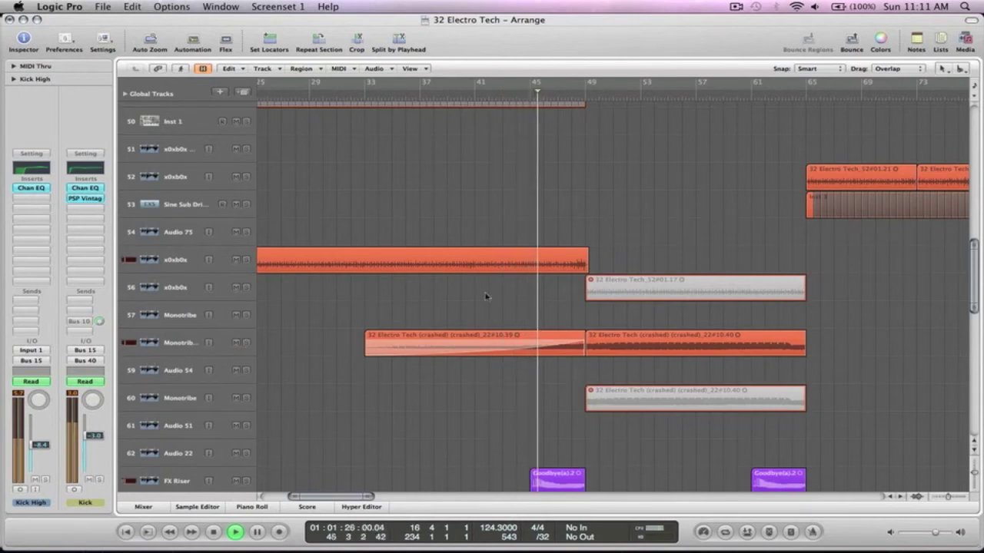
{"action": "key", "text": "z"}
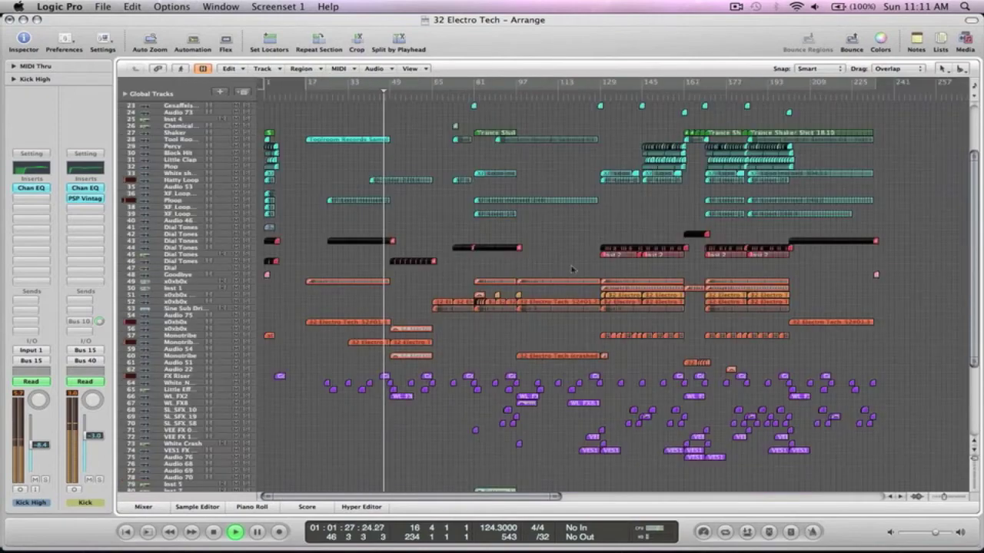
{"action": "scroll", "coordinate": [425, 377], "scroll_direction": "up", "scroll_amount": 5}
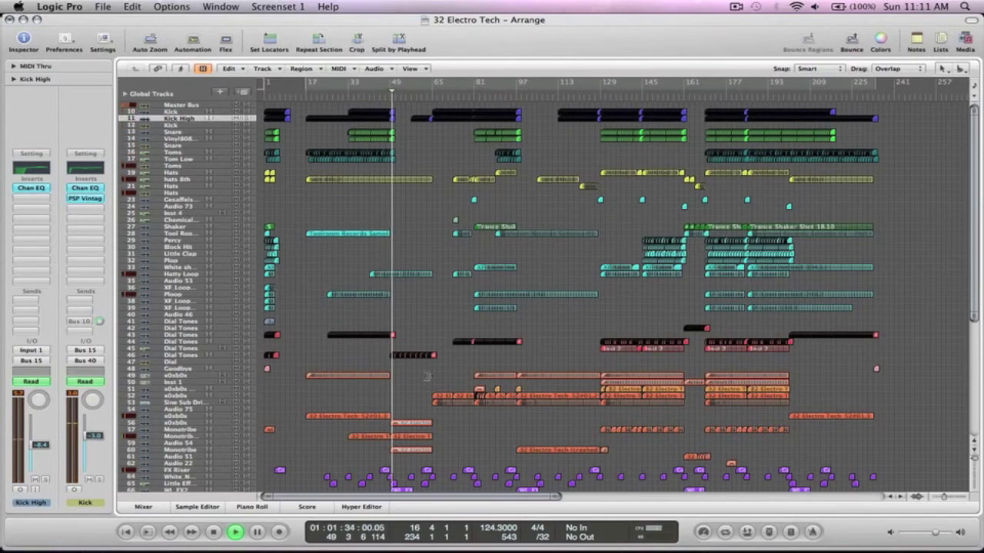
Audition Monotribe track 58 in solo and examine its region between bars 49 and 65 up close.
{"action": "left_click_drag", "start_coordinate": [492, 446], "coordinate": [361, 289]}
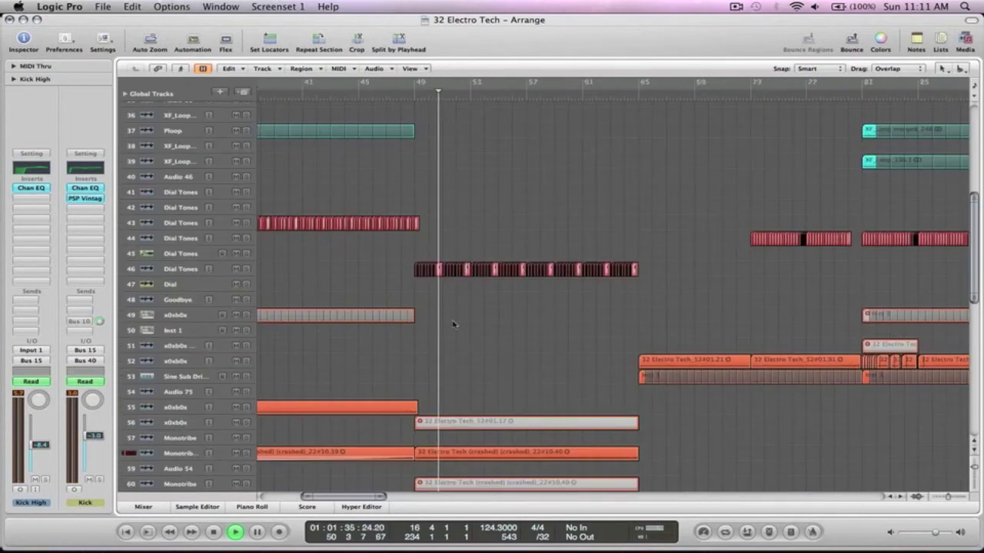
{"action": "scroll", "coordinate": [454, 325], "scroll_direction": "down", "scroll_amount": 3}
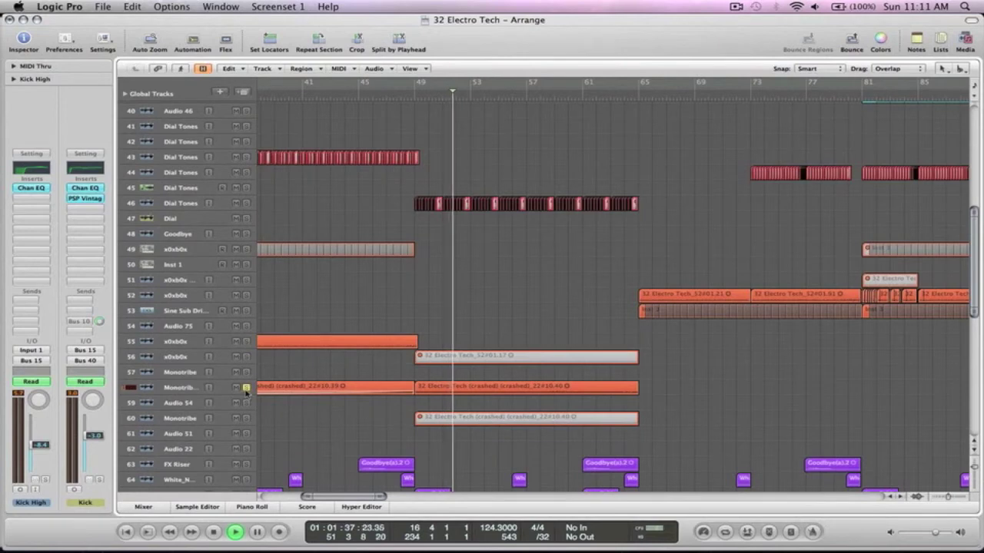
{"action": "left_click_drag", "start_coordinate": [711, 422], "coordinate": [313, 369]}
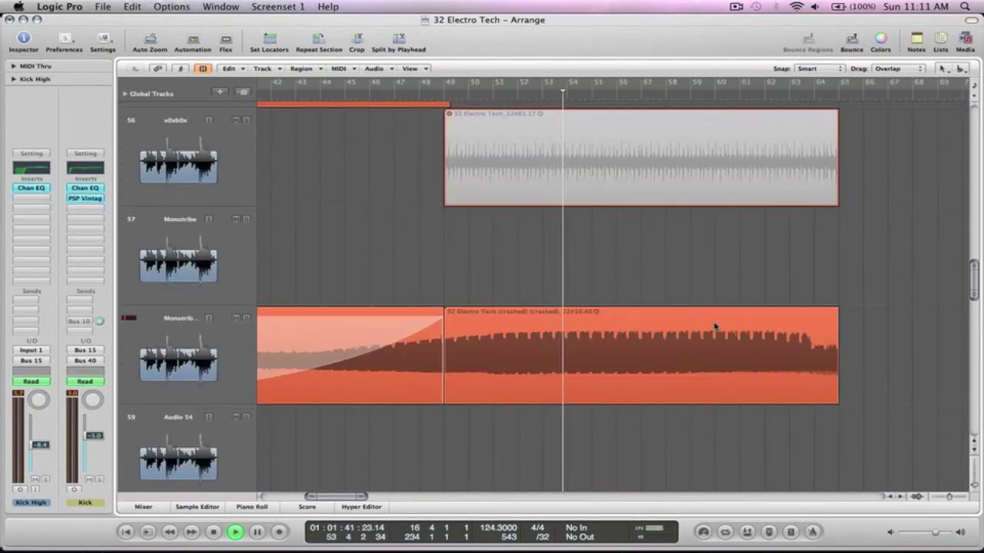
{"action": "left_click", "coordinate": [730, 275], "text": "ctrl+alt"}
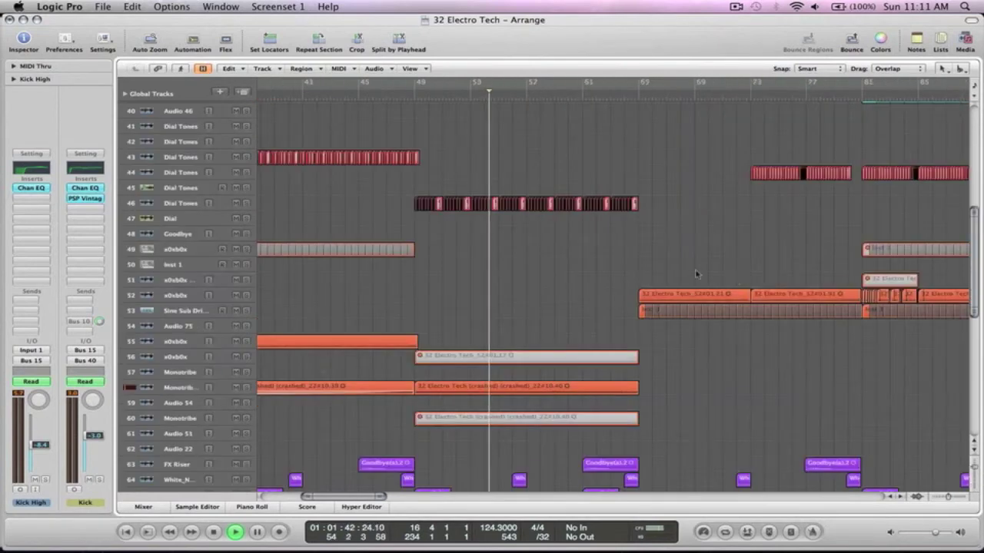
Examine the chopped Dial Tones regions on track 46 up to bar 65 at close range.
{"action": "left_click", "coordinate": [592, 252], "text": "ctrl+alt"}
{"action": "left_click_drag", "start_coordinate": [462, 384], "coordinate": [345, 293]}
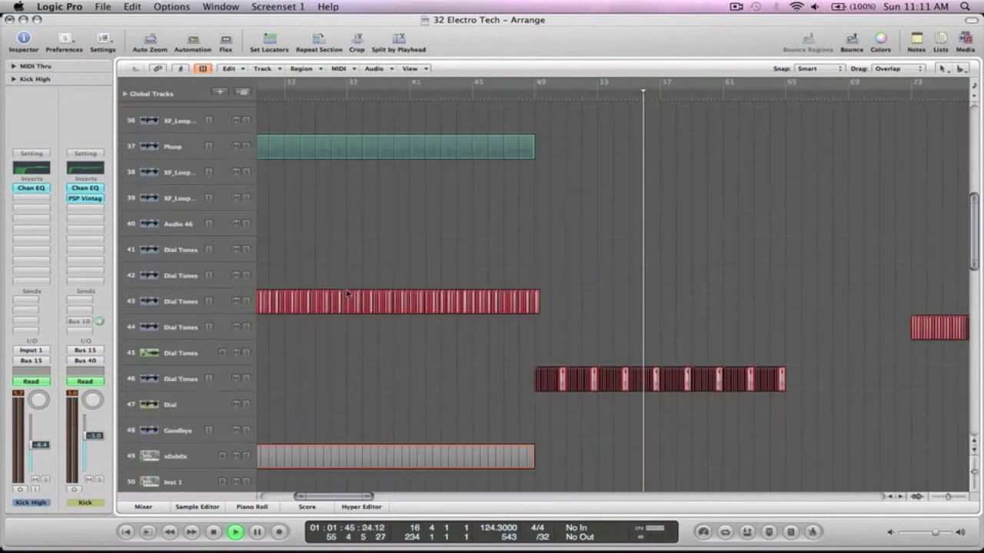
{"action": "left_click_drag", "start_coordinate": [817, 417], "coordinate": [624, 356]}
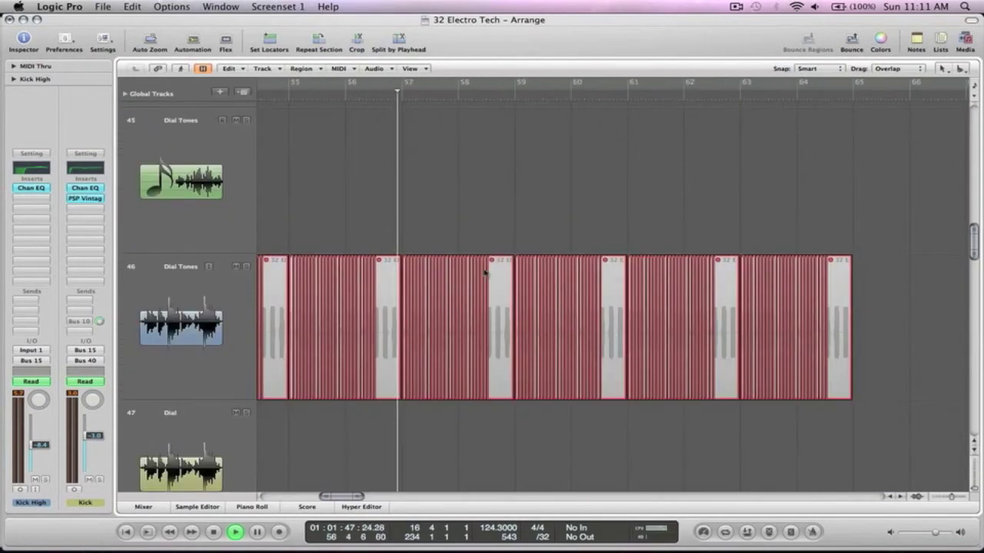
Examine the Kick High regions between bars 57 and 64 and the kick layers entering at bar 65.
{"action": "left_click", "coordinate": [650, 213], "text": "ctrl+alt"}
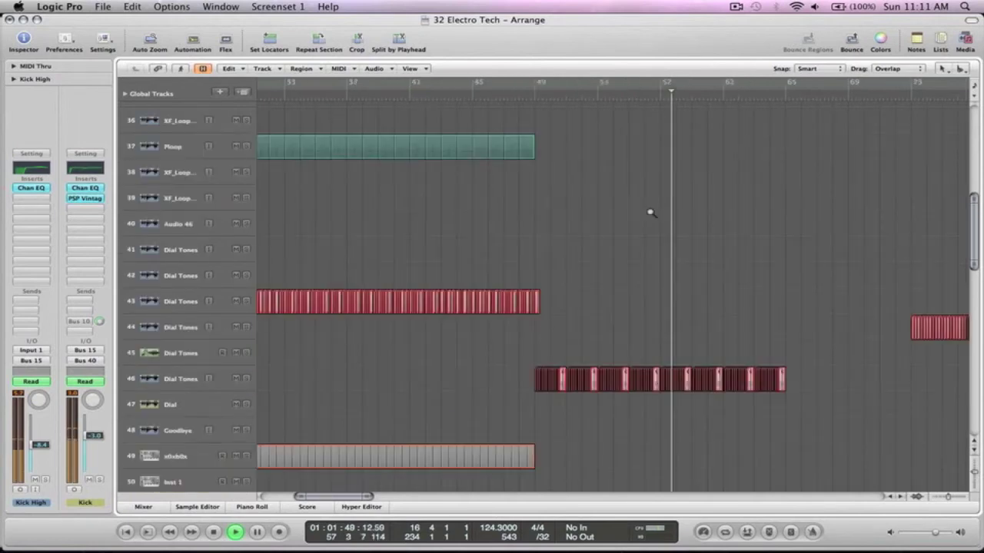
{"action": "left_click", "coordinate": [650, 213], "text": "ctrl+alt"}
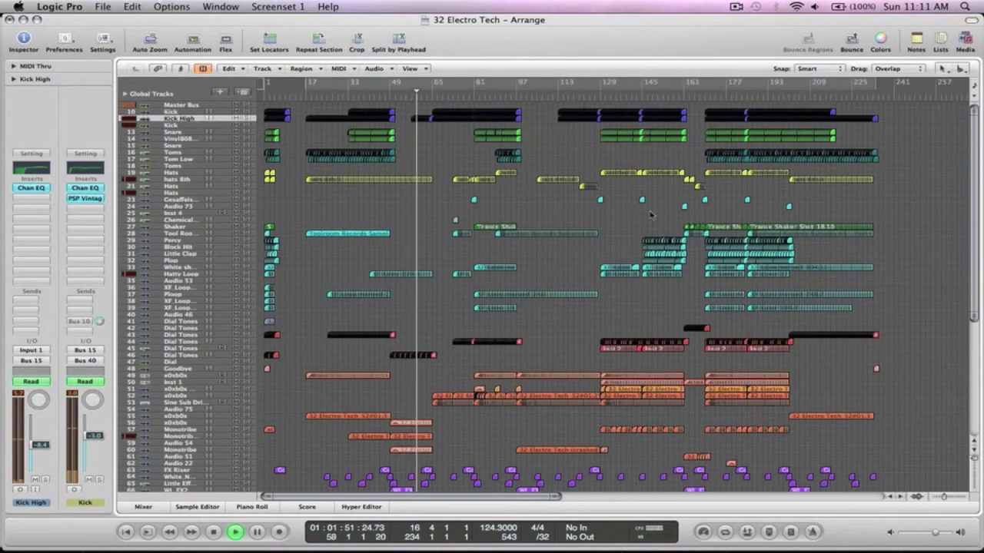
{"action": "left_click_drag", "start_coordinate": [462, 425], "coordinate": [398, 104]}
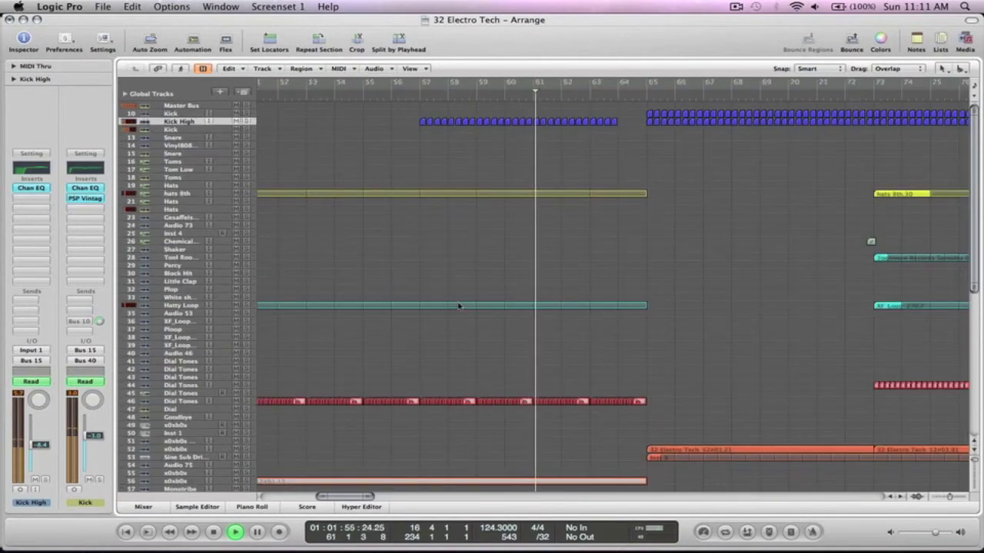
{"action": "left_click", "coordinate": [412, 267]}
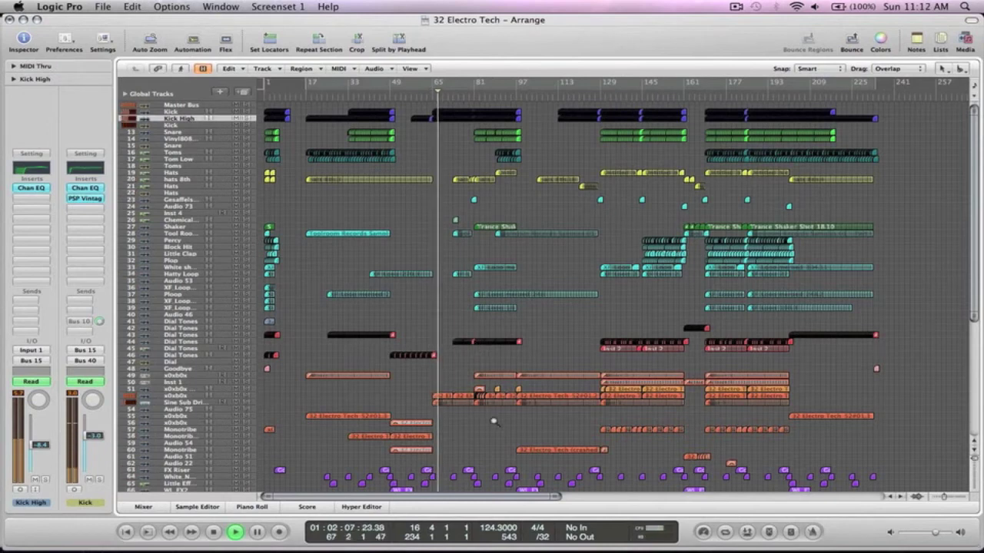
Audition the x0xb0x bass on track 52 and the Sine Sub track below it in solo from bar 65.
{"action": "left_click_drag", "start_coordinate": [496, 422], "coordinate": [413, 385]}
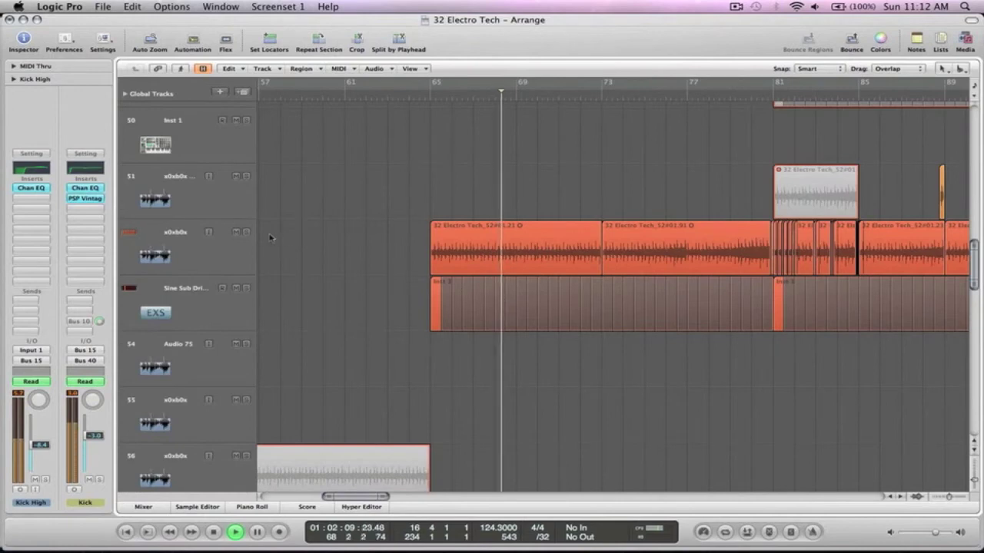
{"action": "left_click", "coordinate": [246, 232]}
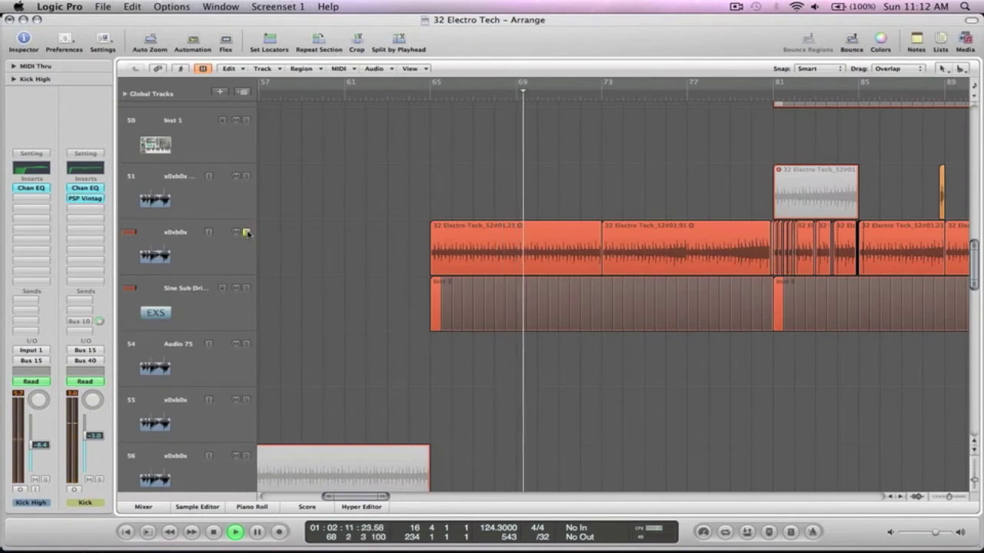
{"action": "left_click", "coordinate": [247, 233]}
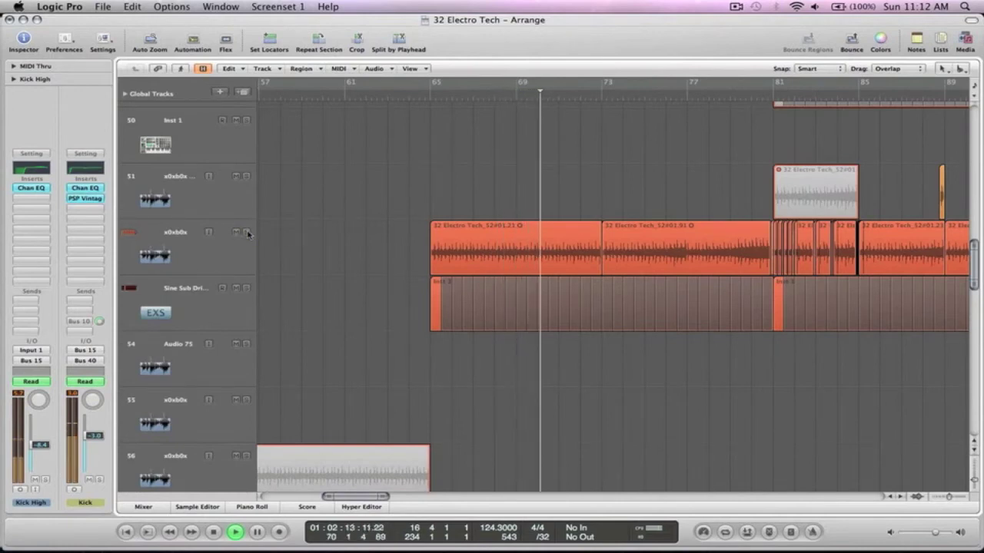
{"action": "left_click", "coordinate": [246, 288]}
{"action": "left_click", "coordinate": [246, 288]}
{"action": "key", "text": "z"}
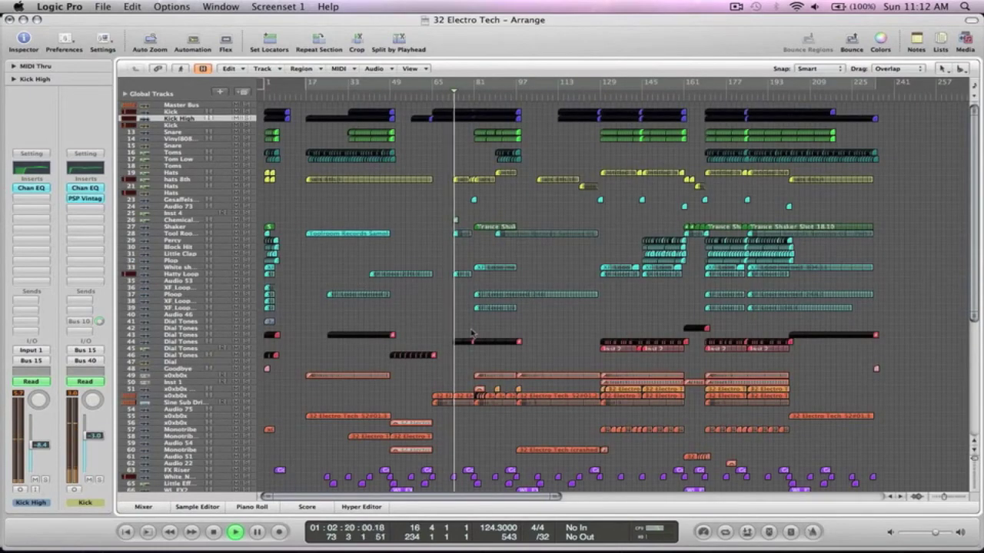
Examine the hats, percussion loops and Dial Tones layers between bars 73 and 97 during playback.
{"action": "left_click_drag", "start_coordinate": [547, 421], "coordinate": [442, 173]}
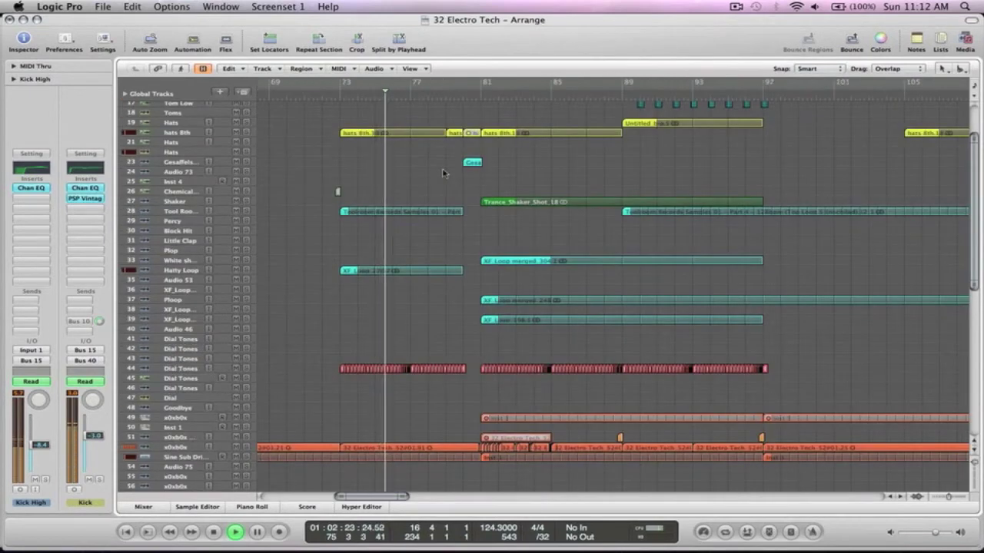
{"action": "left_click", "coordinate": [482, 382], "text": "ctrl+alt"}
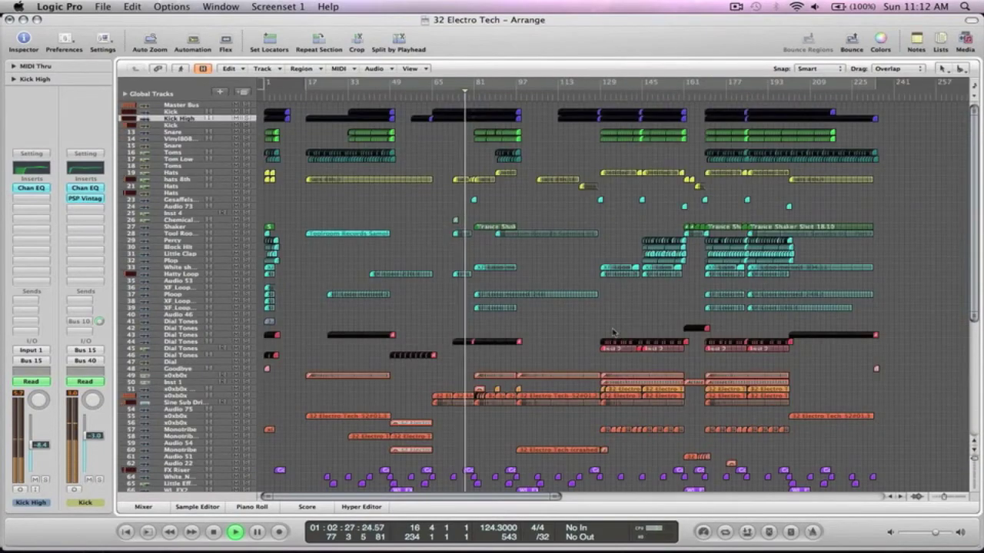
{"action": "scroll", "coordinate": [613, 333], "scroll_direction": "down", "scroll_amount": 5}
Examine the chopped x0xb0x bass edits on track 52 between bars 81 and 85 at close range.
{"action": "left_click_drag", "start_coordinate": [517, 325], "coordinate": [415, 243]}
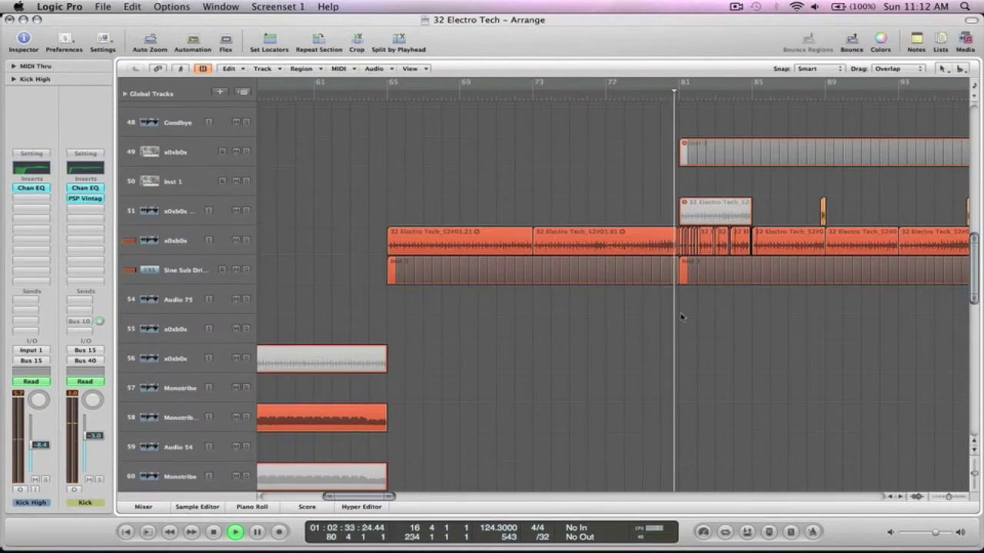
{"action": "scroll", "coordinate": [679, 321], "scroll_direction": "right", "scroll_amount": 3}
{"action": "left_click_drag", "start_coordinate": [608, 282], "coordinate": [497, 223]}
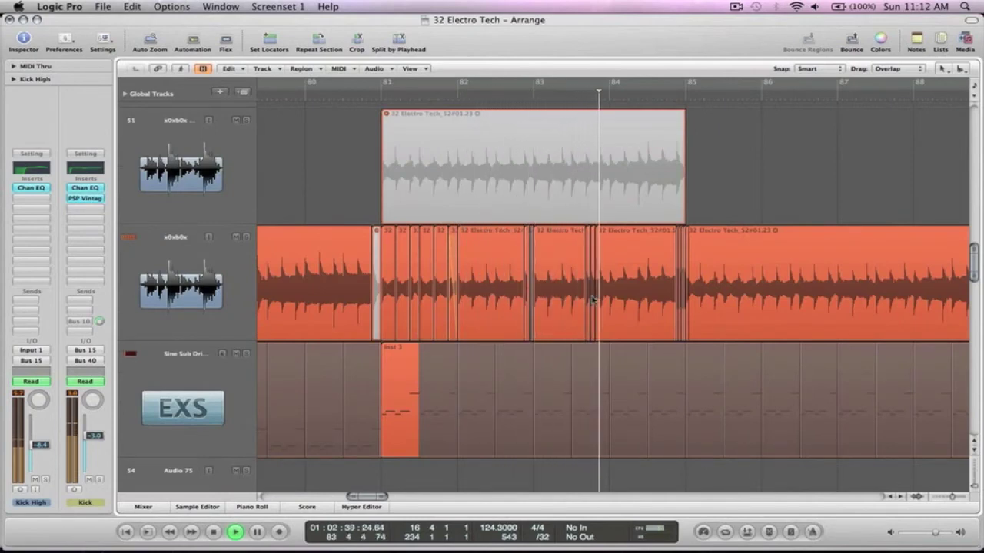
{"action": "left_click", "coordinate": [515, 331], "text": "ctrl+alt"}
{"action": "left_click_drag", "start_coordinate": [650, 300], "coordinate": [560, 219]}
{"action": "left_click_drag", "start_coordinate": [592, 373], "coordinate": [509, 238], "text": "ctrl+alt"}
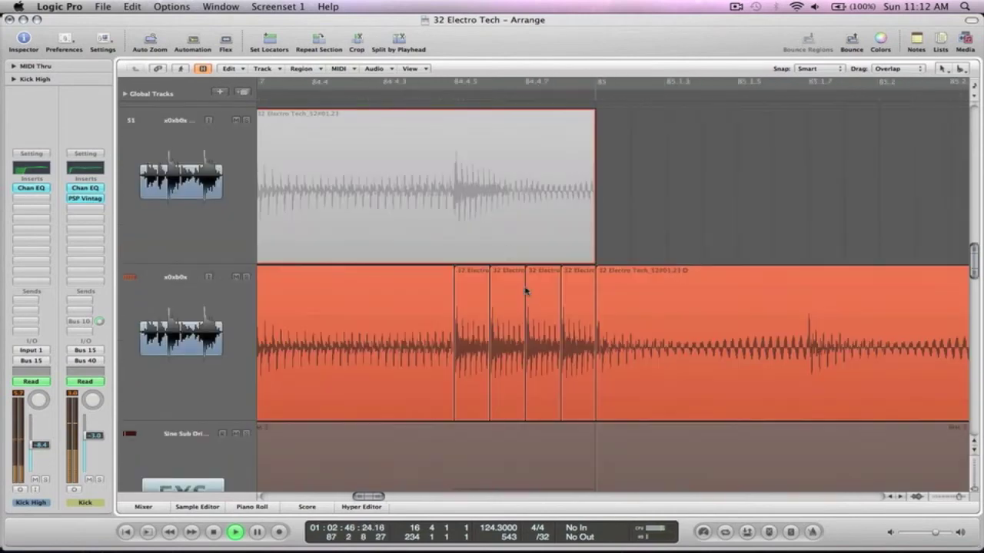
{"action": "left_click", "coordinate": [577, 338], "text": "ctrl+alt"}
{"action": "left_click", "coordinate": [577, 338], "text": "ctrl+alt"}
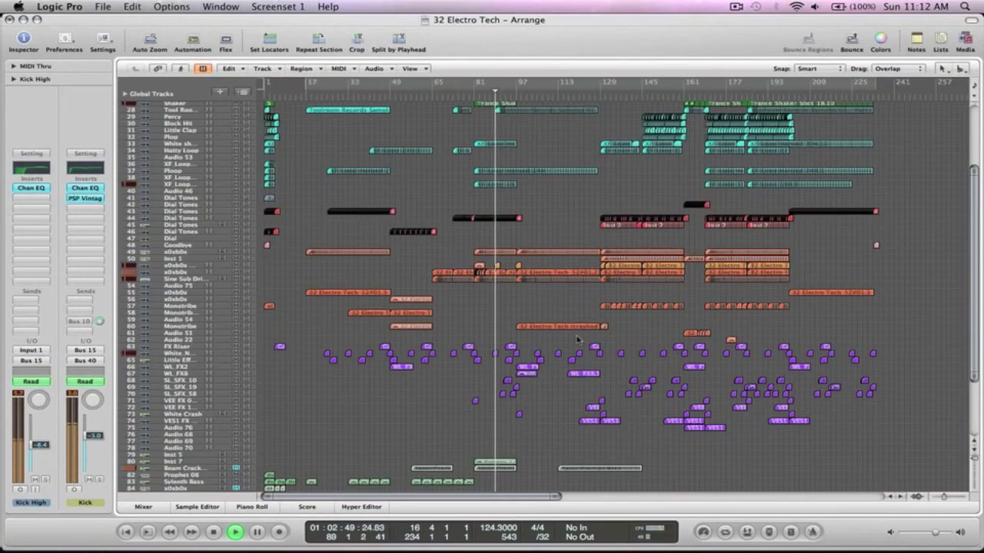
Examine the short x0xb0x fill region on track 51 just before bar 89 up close.
{"action": "left_click_drag", "start_coordinate": [542, 295], "coordinate": [477, 264], "text": "ctrl+alt"}
{"action": "left_click_drag", "start_coordinate": [510, 303], "coordinate": [464, 193], "text": "ctrl+alt"}
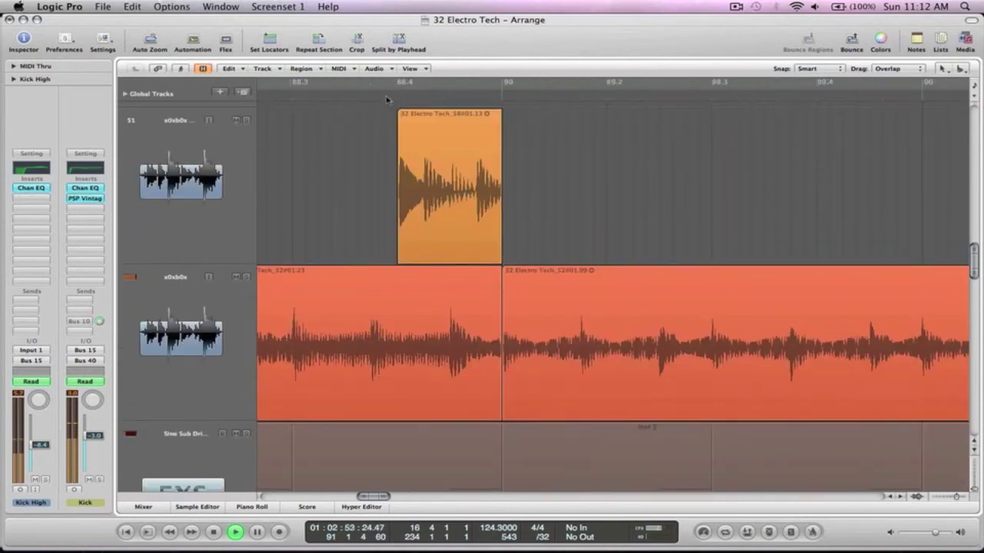
{"action": "left_click", "coordinate": [435, 217], "text": "ctrl+alt"}
{"action": "left_click", "coordinate": [444, 228], "text": "ctrl+alt"}
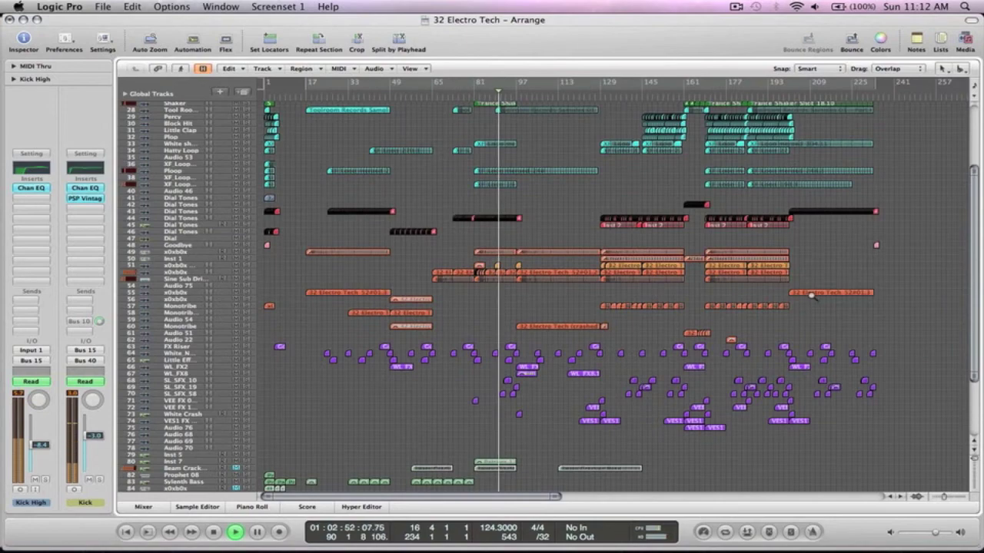
Survey the drum, percussion and bass layers between bars 65 and 209 during playback.
{"action": "left_click_drag", "start_coordinate": [830, 332], "coordinate": [452, 183], "text": "ctrl+alt"}
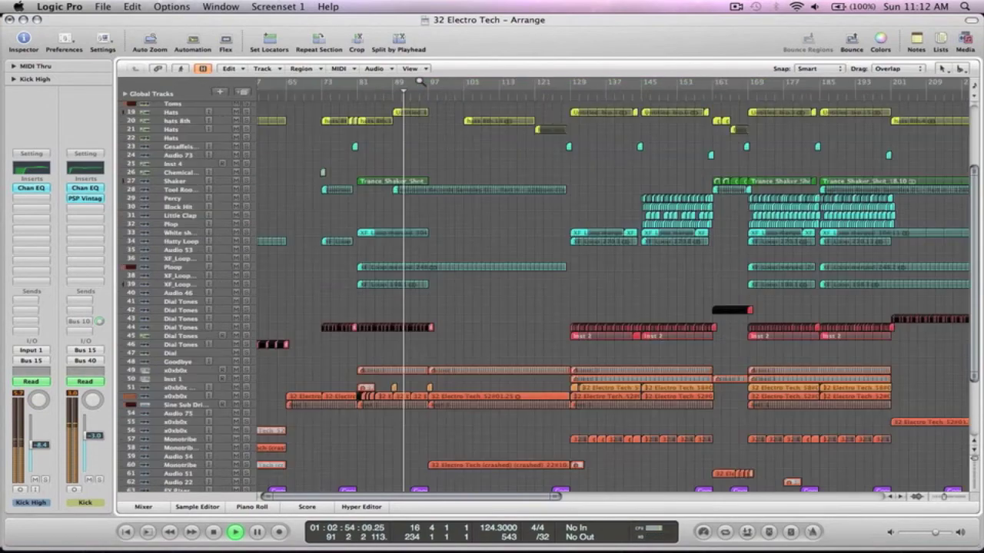
{"action": "left_click", "coordinate": [504, 217], "text": "ctrl+alt"}
{"action": "left_click", "coordinate": [504, 216], "text": "ctrl+alt"}
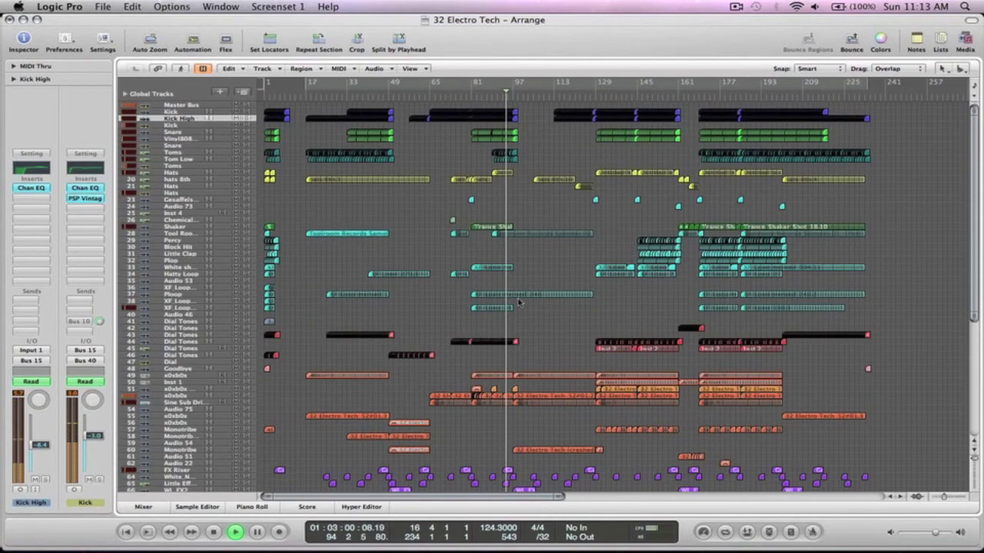
Examine the Monotribe region on track 60 between bars 97 and 129 up close.
{"action": "scroll", "coordinate": [518, 302], "scroll_direction": "right", "scroll_amount": 3}
{"action": "left_click_drag", "start_coordinate": [529, 467], "coordinate": [391, 388], "text": "ctrl+alt"}
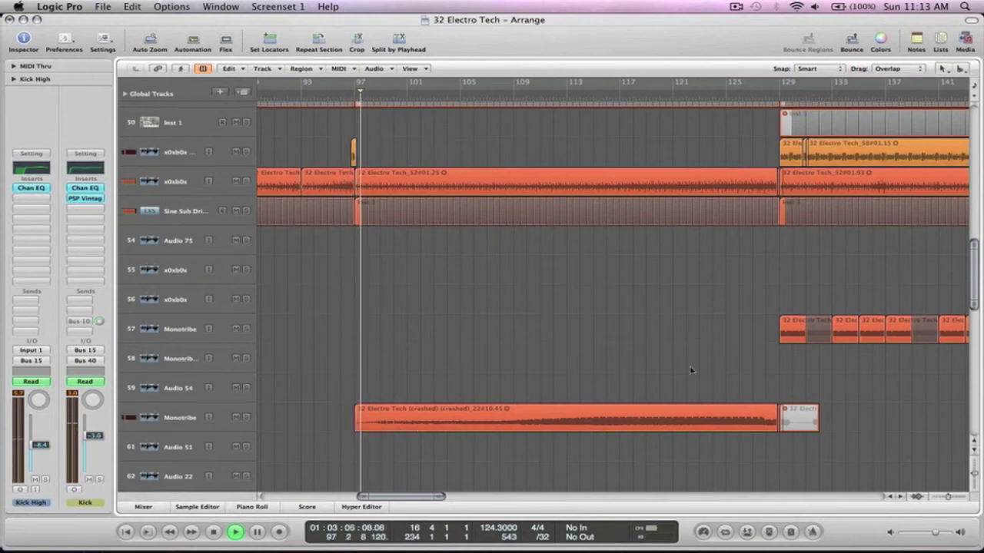
{"action": "left_click", "coordinate": [662, 347], "text": "ctrl+alt"}
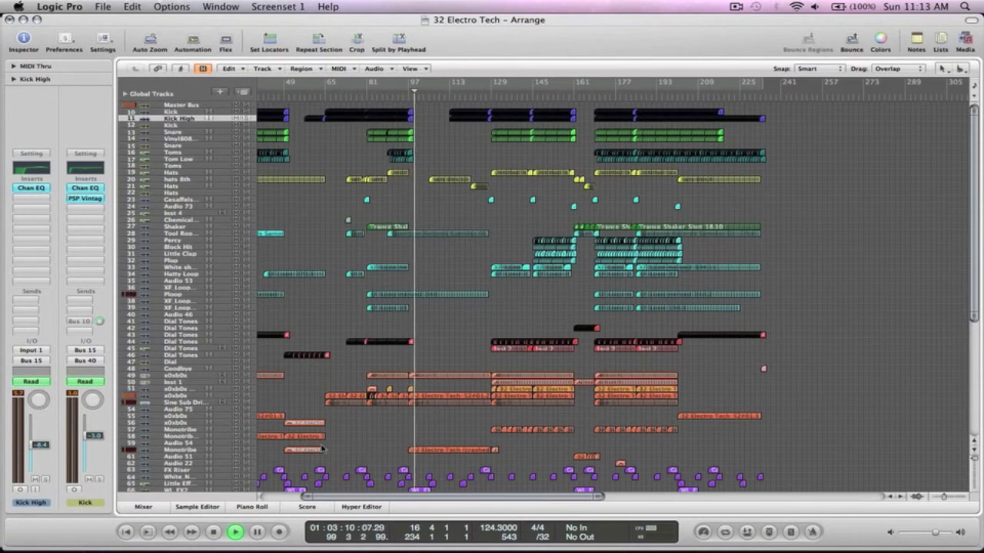
Examine the breakdown from bar 97 and compare its x0xb0x, Sine Sub and Monotribe layers with those starting at bar 129.
{"action": "left_click_drag", "start_coordinate": [459, 314], "coordinate": [381, 90]}
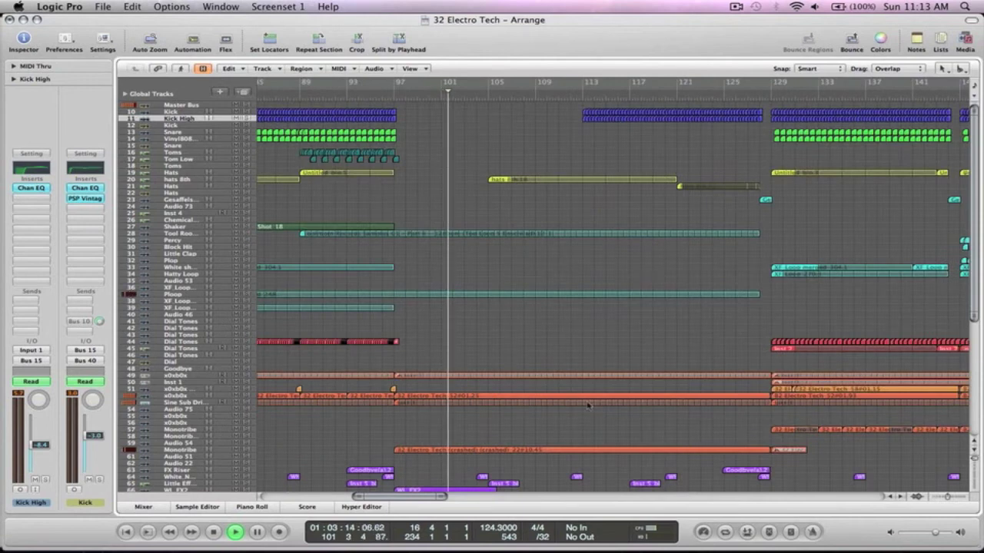
{"action": "left_click_drag", "start_coordinate": [796, 464], "coordinate": [365, 378]}
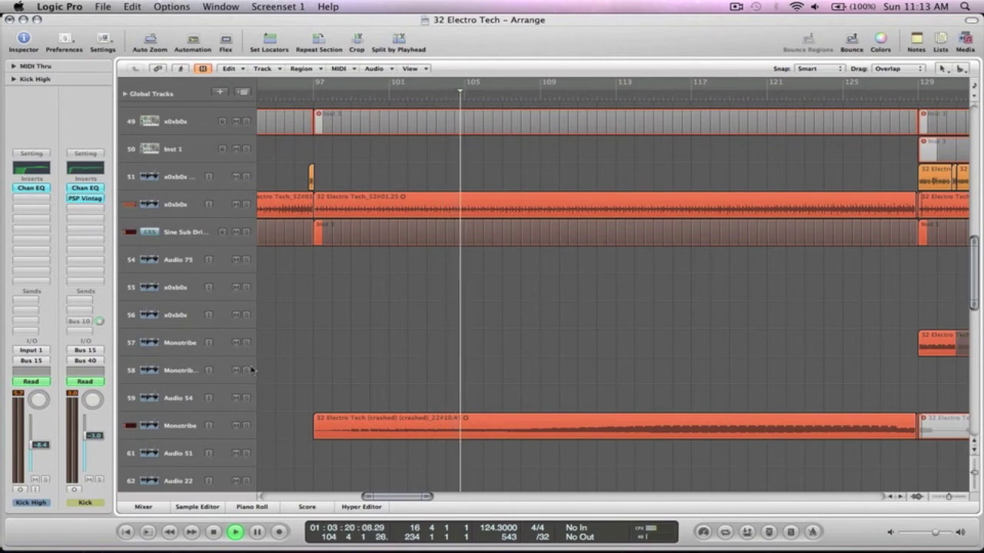
{"action": "left_click", "coordinate": [288, 239], "text": "ctrl+alt"}
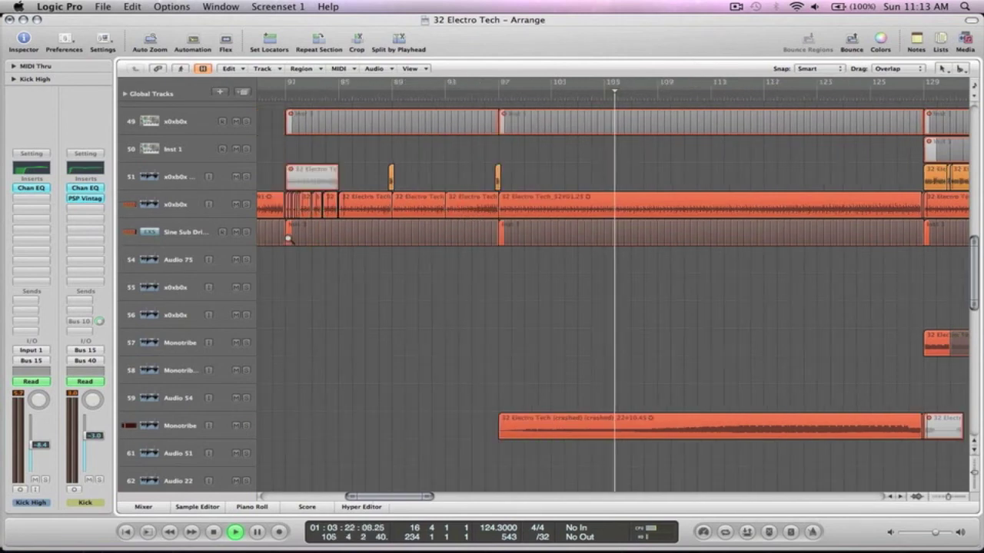
{"action": "key", "text": "super+Left"}
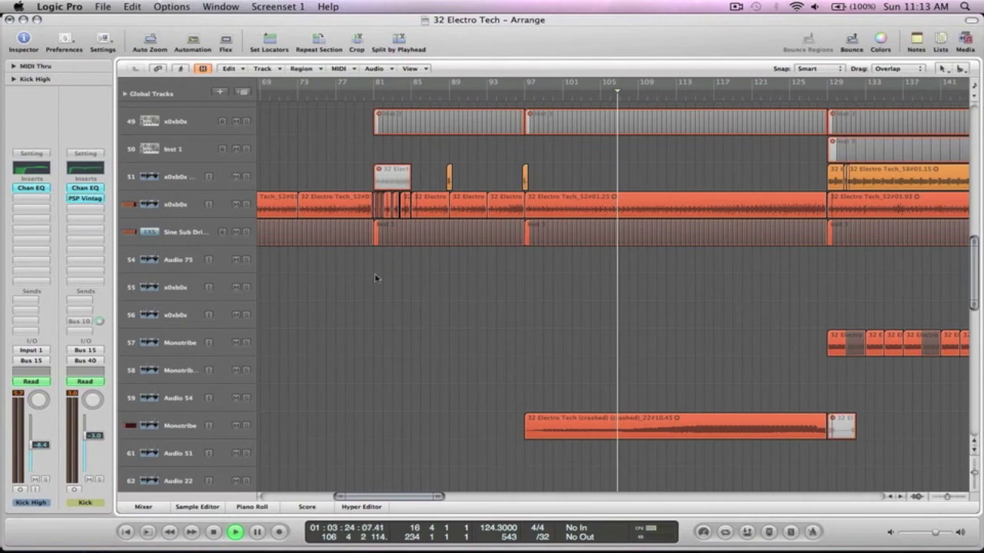
{"action": "scroll", "coordinate": [375, 277], "scroll_direction": "right", "scroll_amount": 5}
{"action": "key", "text": "ctrl+Left"}
{"action": "scroll", "coordinate": [540, 310], "scroll_direction": "right", "scroll_amount": 5}
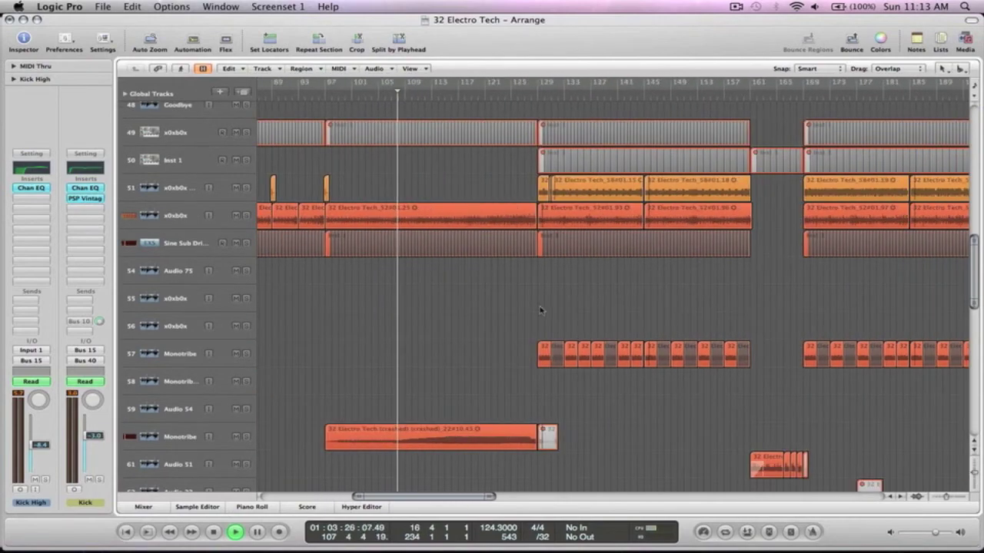
{"action": "key", "text": "ctrl+Left"}
{"action": "key", "text": "ctrl+Left"}
{"action": "left_click", "coordinate": [540, 307], "text": "ctrl+alt"}
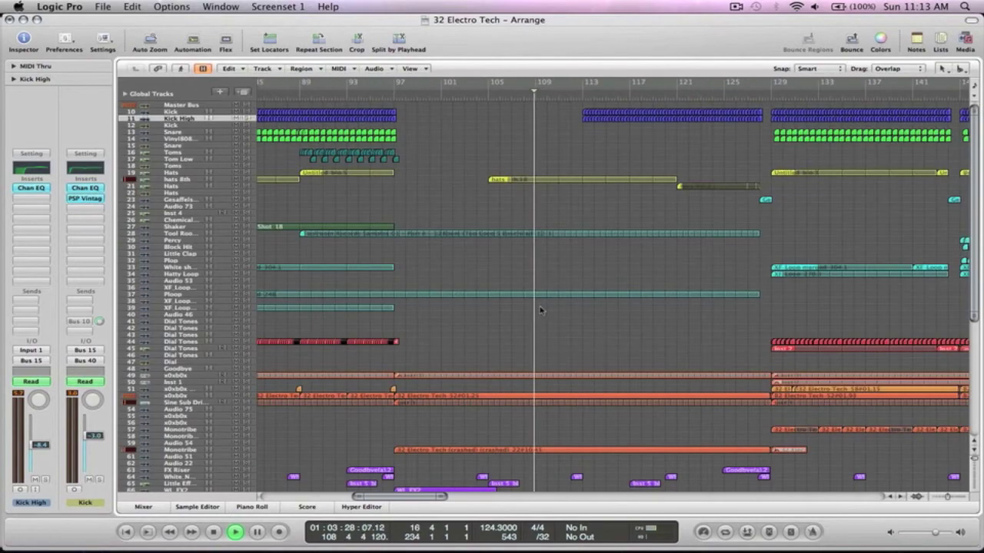
Examine the one-bar break at bar 128, including its fill on track 23, the FX Riser and the layers entering at bar 129.
{"action": "left_click_drag", "start_coordinate": [796, 486], "coordinate": [682, 94]}
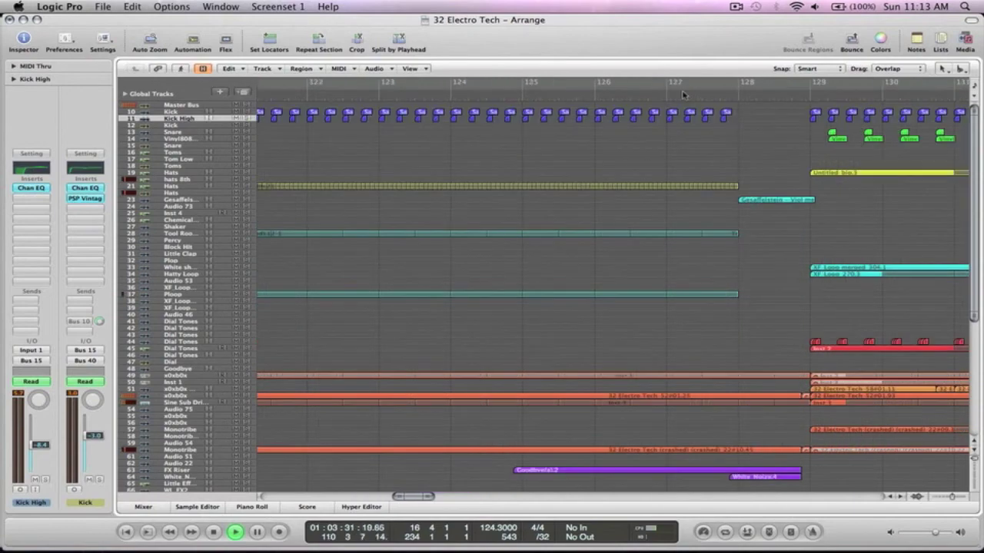
{"action": "left_click", "coordinate": [649, 200], "text": "ctrl+alt"}
{"action": "left_click", "coordinate": [650, 199], "text": "ctrl+alt"}
{"action": "left_click", "coordinate": [583, 240], "text": "ctrl+alt"}
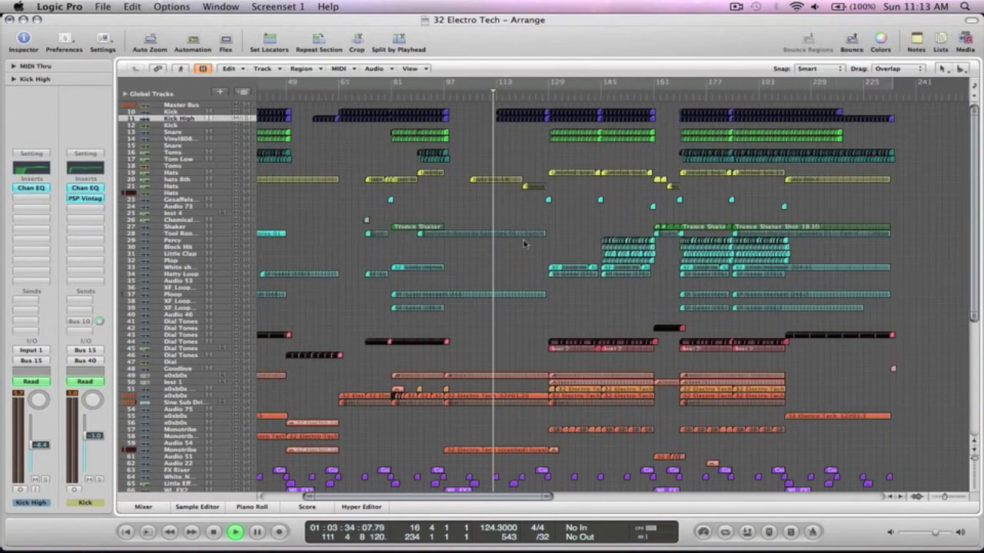
{"action": "left_click", "coordinate": [524, 241], "text": "ctrl+alt"}
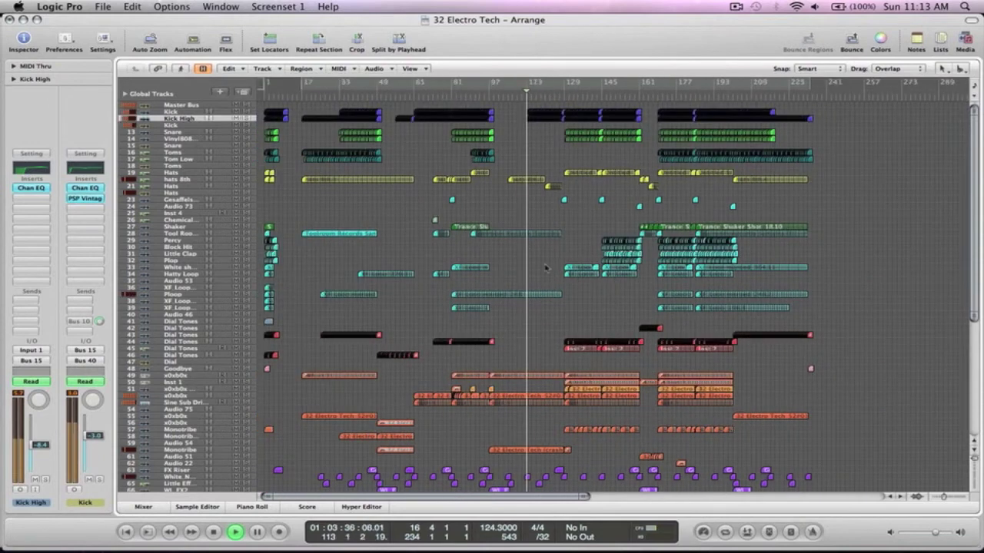
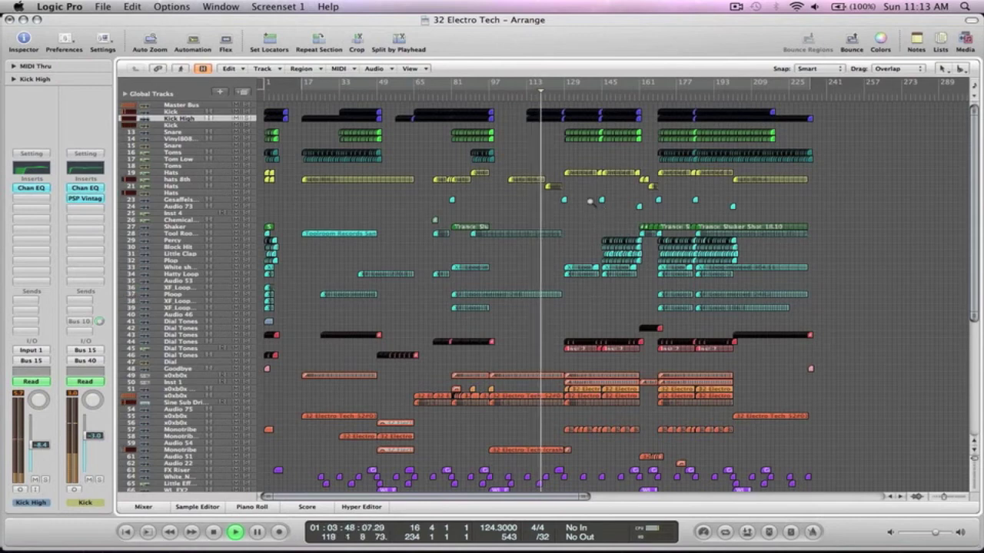
Examine the change from the hats 8th region on track 20 to the denser Hats region on track 21 at bar 121.
{"action": "left_click_drag", "start_coordinate": [589, 201], "coordinate": [509, 164]}
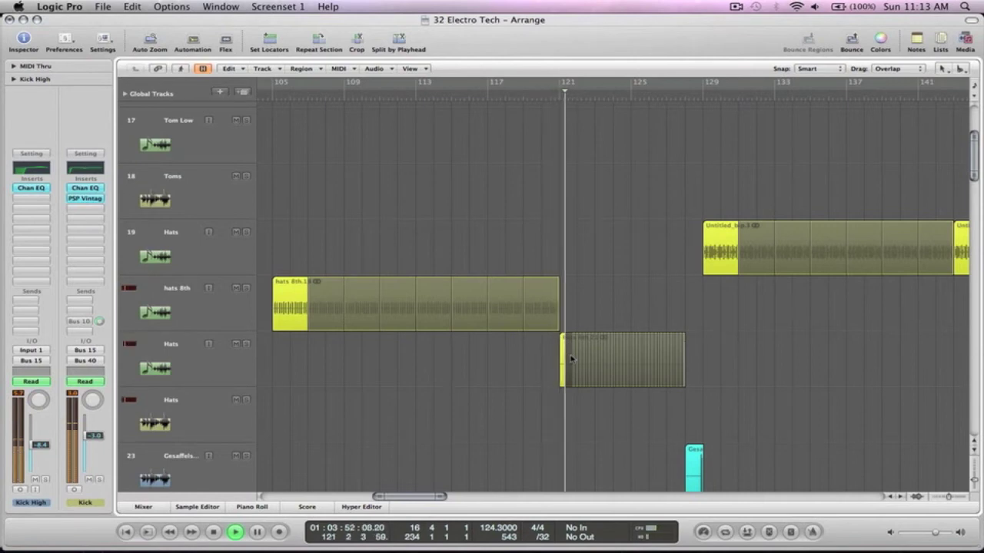
{"action": "left_click_drag", "start_coordinate": [601, 389], "coordinate": [514, 309]}
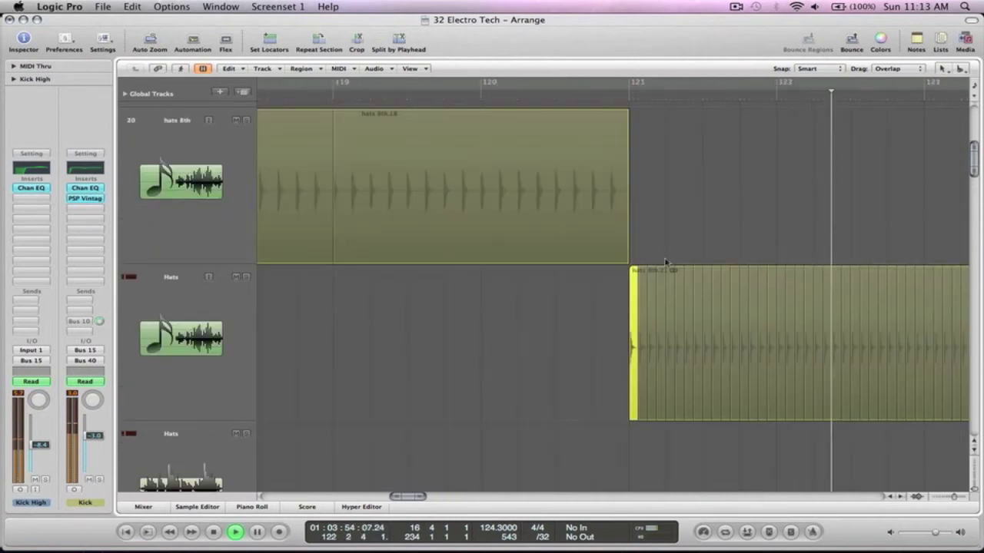
{"action": "left_click", "coordinate": [658, 295], "text": "ctrl+alt"}
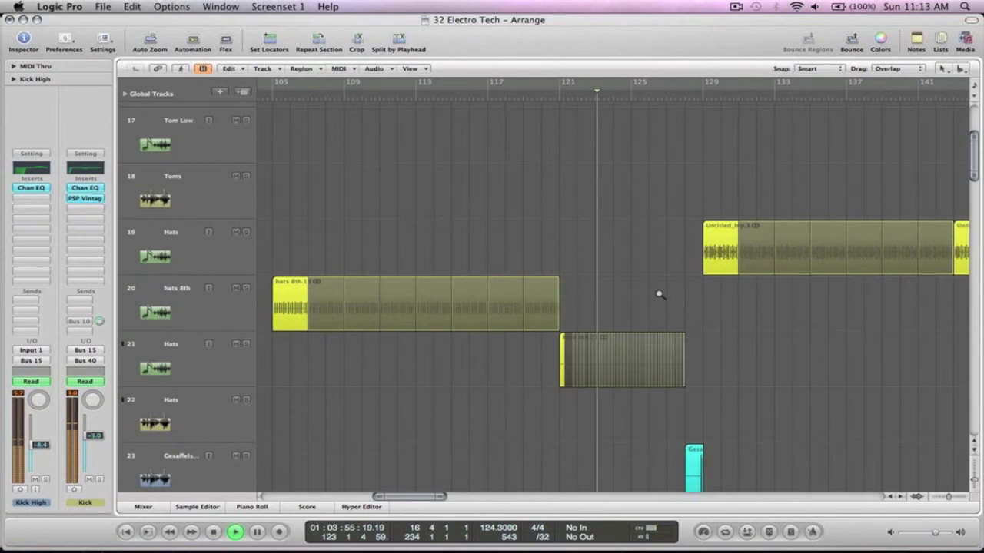
{"action": "left_click", "coordinate": [658, 294], "text": "ctrl+alt"}
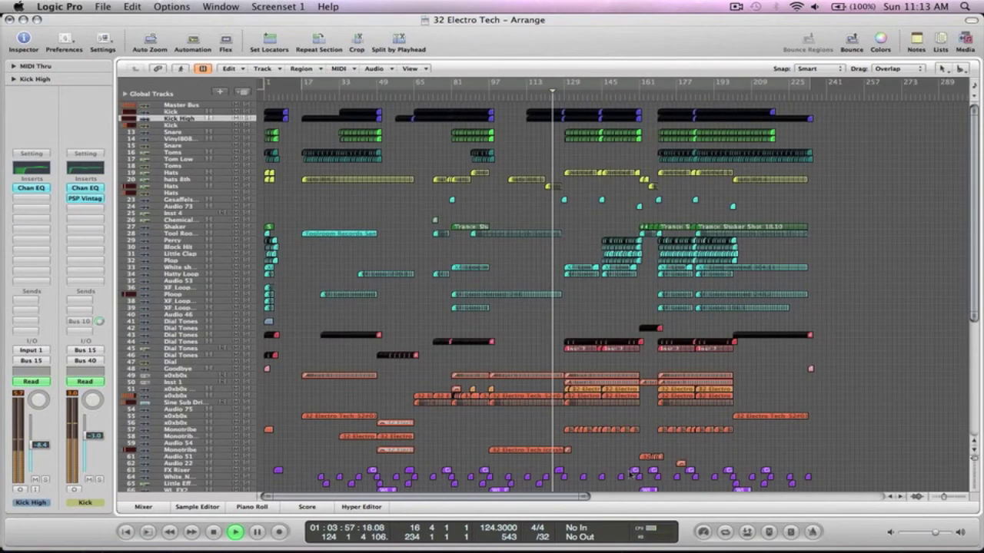
{"action": "left_click", "coordinate": [637, 444], "text": "ctrl+alt"}
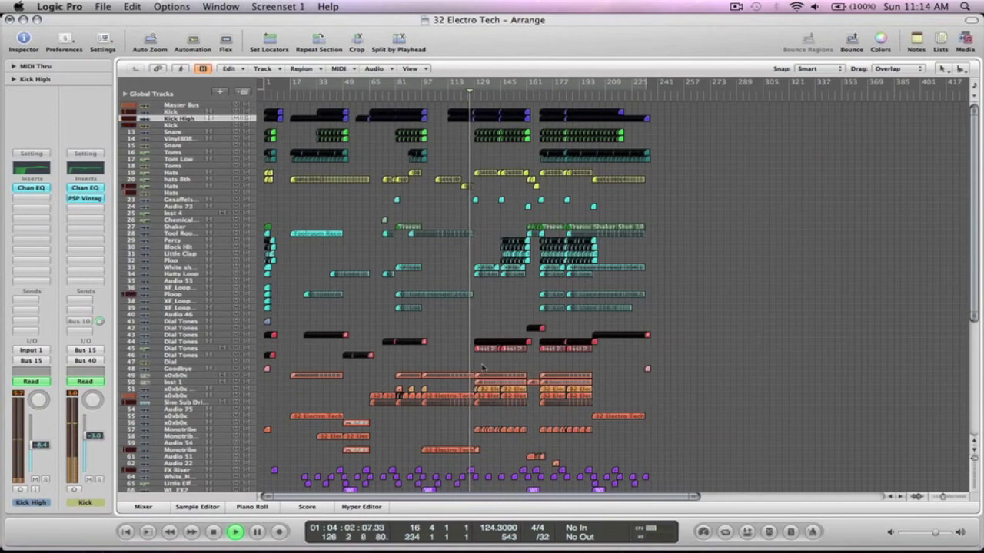
Audition the Monotribe, Sine Sub and x0xb0x layers on tracks 57, 53, 52 and 51 in solo between bars 129 and 161.
{"action": "scroll", "coordinate": [482, 367], "scroll_direction": "down", "scroll_amount": 2}
{"action": "scroll", "coordinate": [528, 435], "scroll_direction": "down", "scroll_amount": 8}
{"action": "left_click_drag", "start_coordinate": [535, 402], "coordinate": [434, 39]}
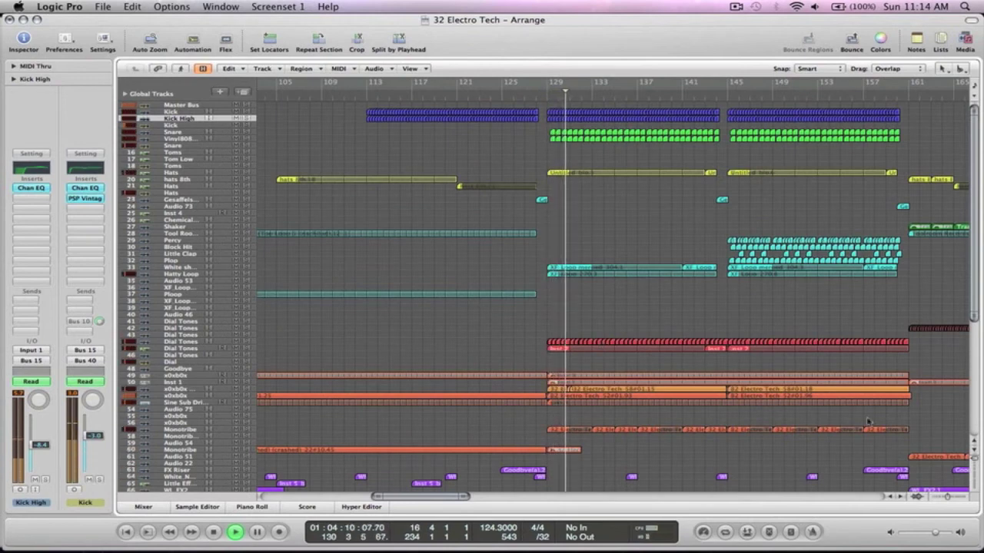
{"action": "left_click_drag", "start_coordinate": [930, 441], "coordinate": [535, 377]}
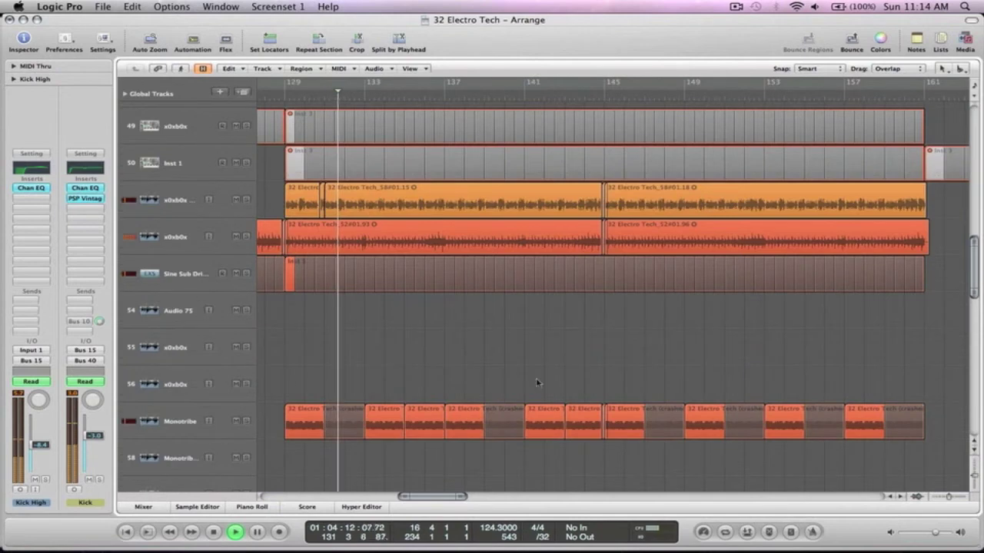
{"action": "left_click", "coordinate": [246, 421]}
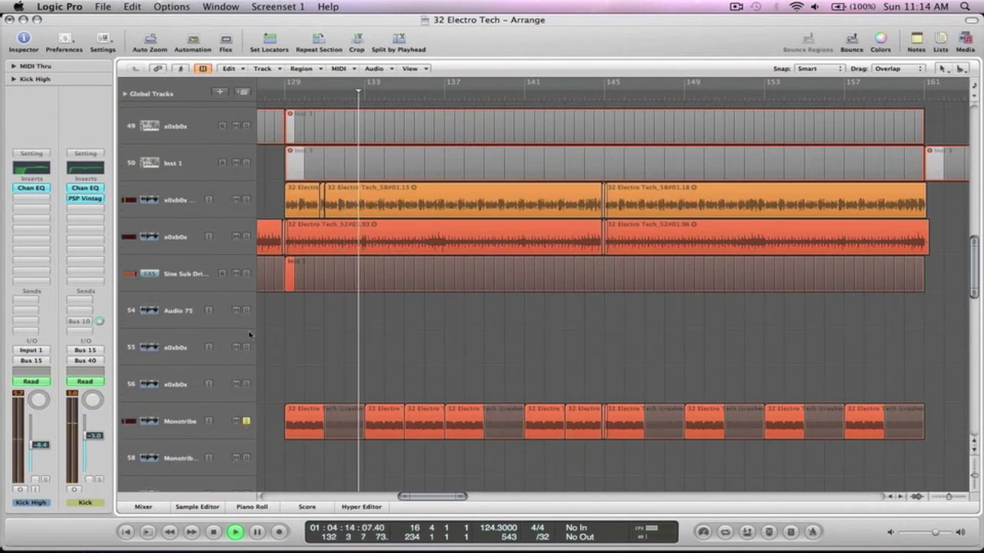
{"action": "left_click", "coordinate": [246, 274]}
{"action": "left_click", "coordinate": [245, 237]}
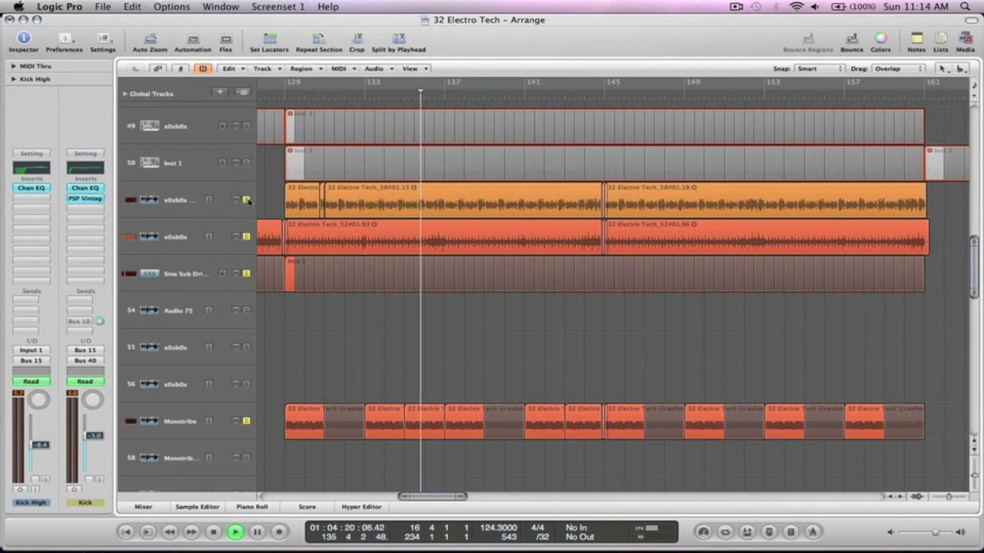
{"action": "left_click", "coordinate": [246, 200], "text": "alt"}
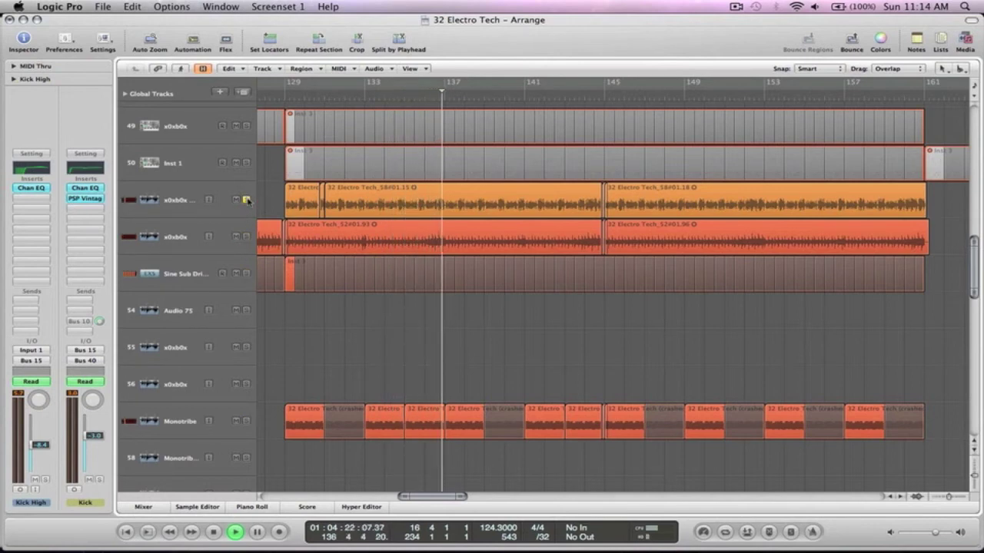
{"action": "key", "text": "z"}
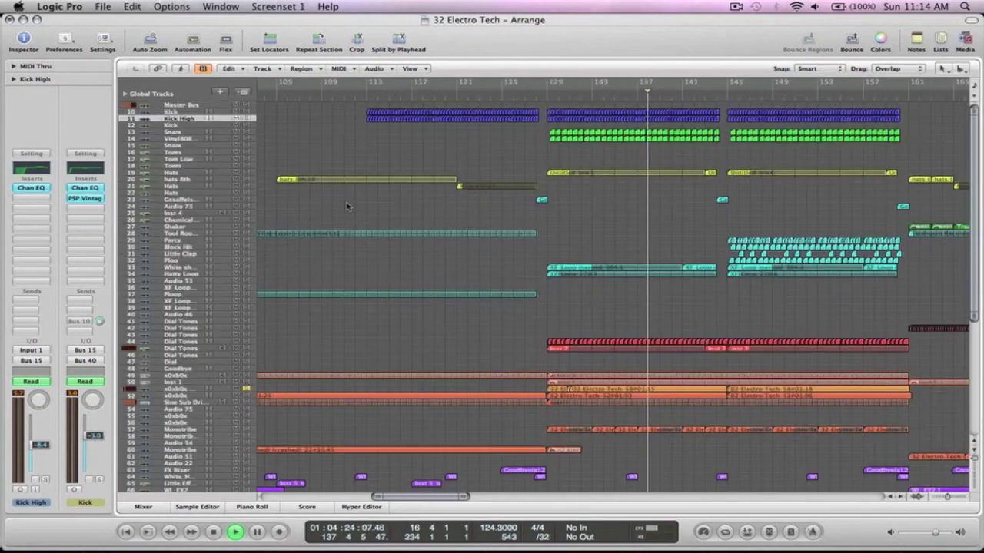
Audition the Dial group in solo from just before bar 129, inspecting the Dial Tones regions on tracks 44 and 45.
{"action": "left_click_drag", "start_coordinate": [957, 417], "coordinate": [521, 323]}
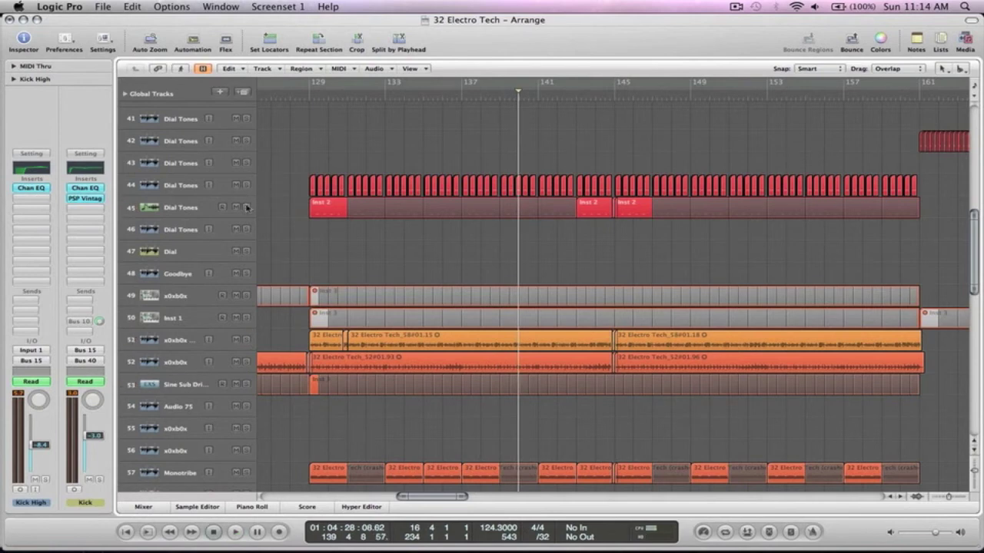
{"action": "left_click", "coordinate": [307, 97]}
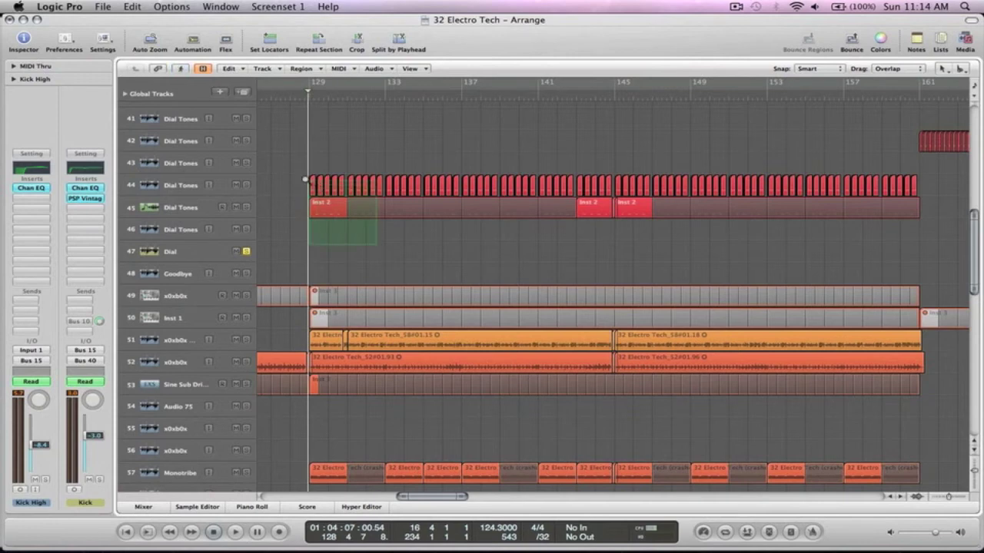
{"action": "left_click_drag", "start_coordinate": [377, 245], "coordinate": [376, 244]}
{"action": "left_click", "coordinate": [149, 314]}
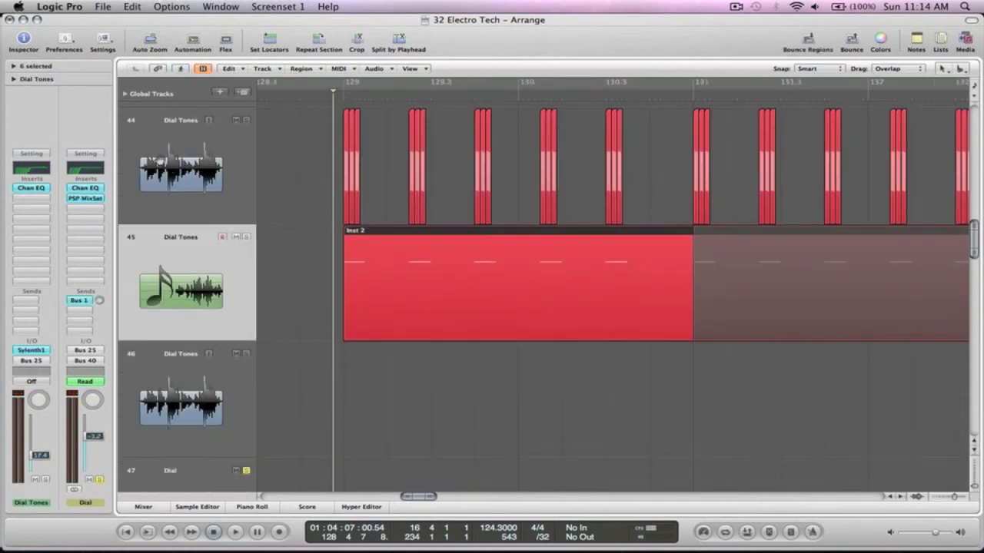
{"action": "left_click", "coordinate": [156, 161]}
{"action": "left_click", "coordinate": [296, 209], "text": "ctrl+alt"}
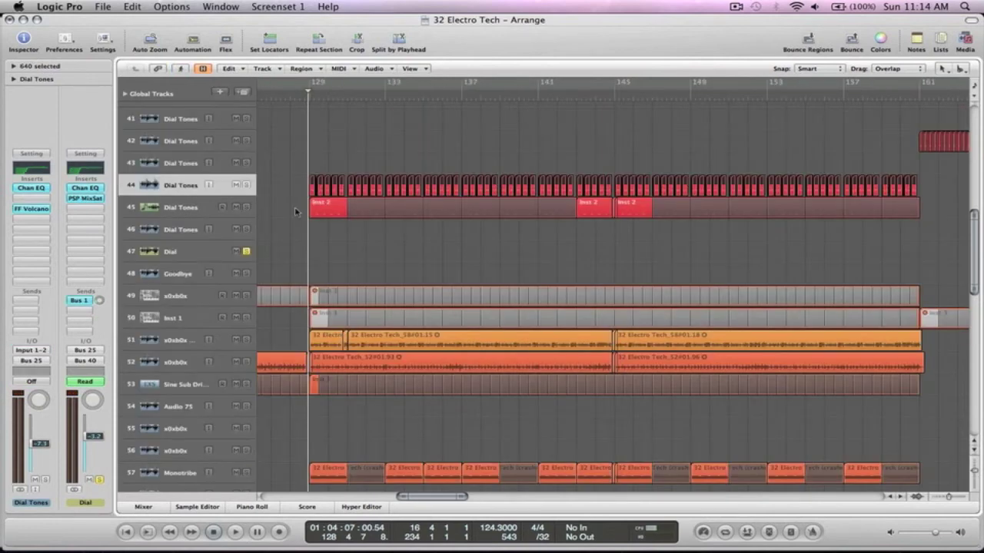
{"action": "key", "text": "space"}
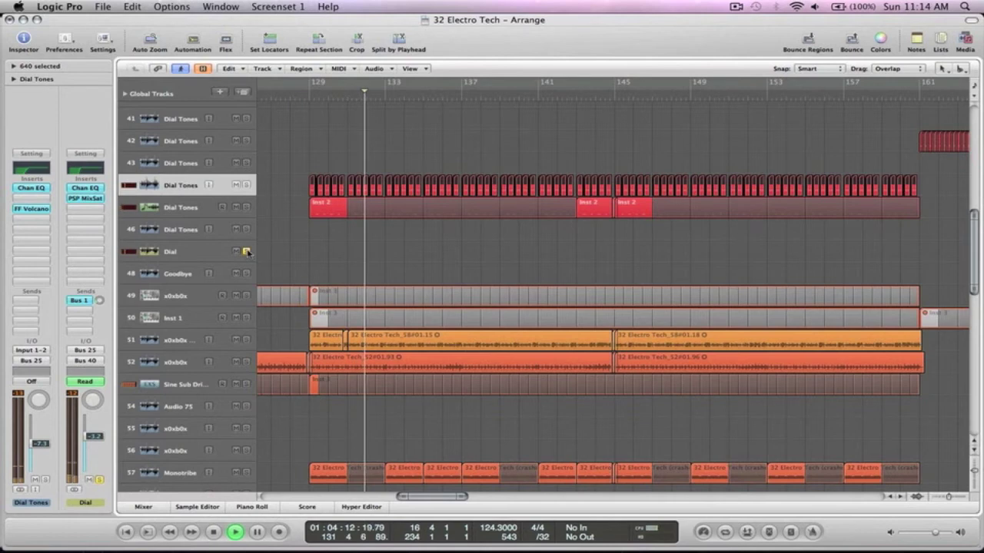
Examine the Dial Tones regions between bars 129 and 161 up close while the full mix plays.
{"action": "left_click", "coordinate": [322, 244], "text": "ctrl+alt"}
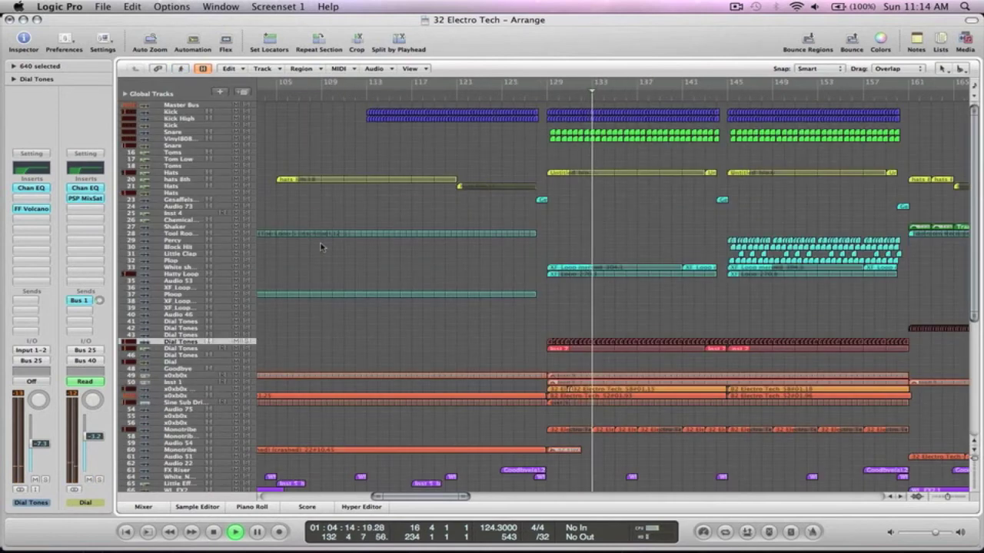
{"action": "left_click", "coordinate": [704, 226]}
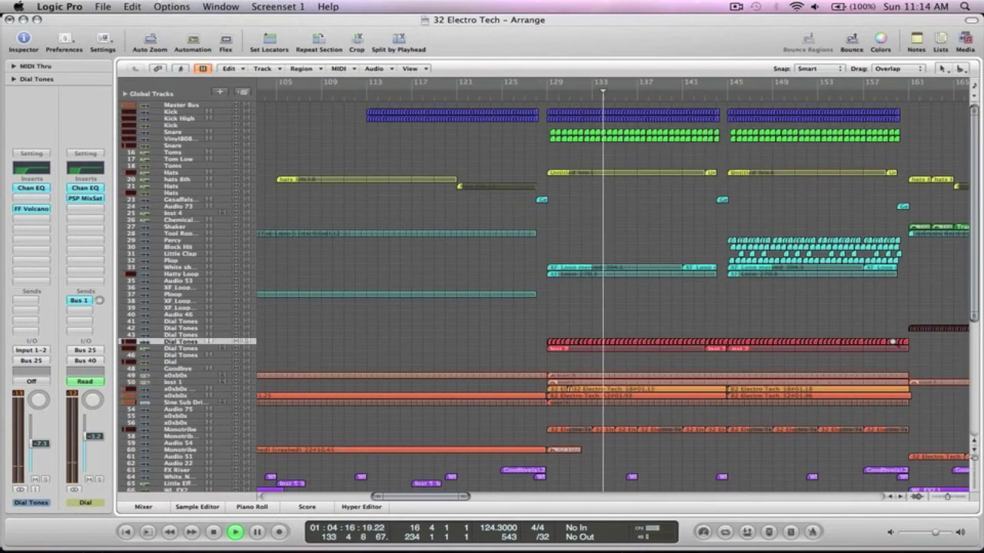
{"action": "left_click_drag", "start_coordinate": [920, 359], "coordinate": [544, 333]}
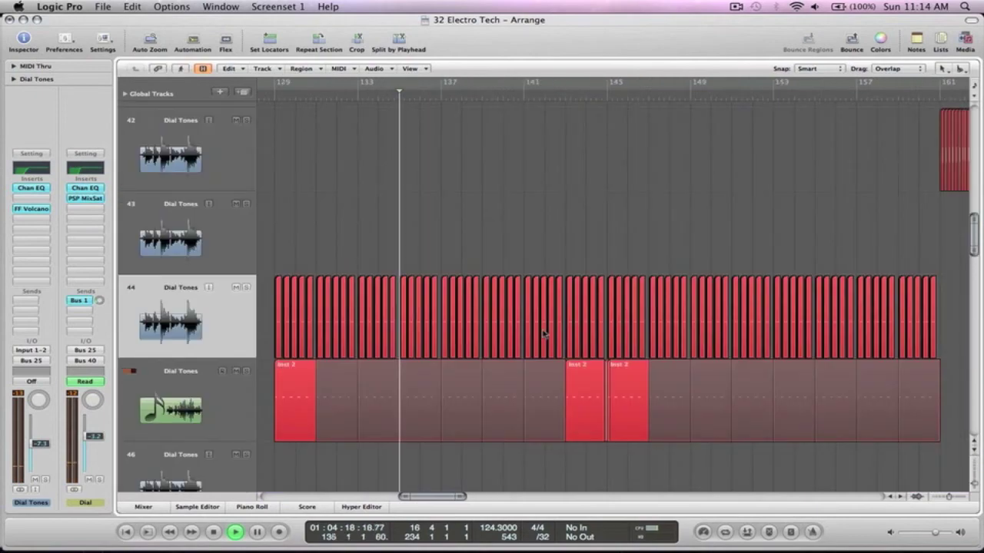
{"action": "left_click", "coordinate": [543, 332], "text": "ctrl+alt"}
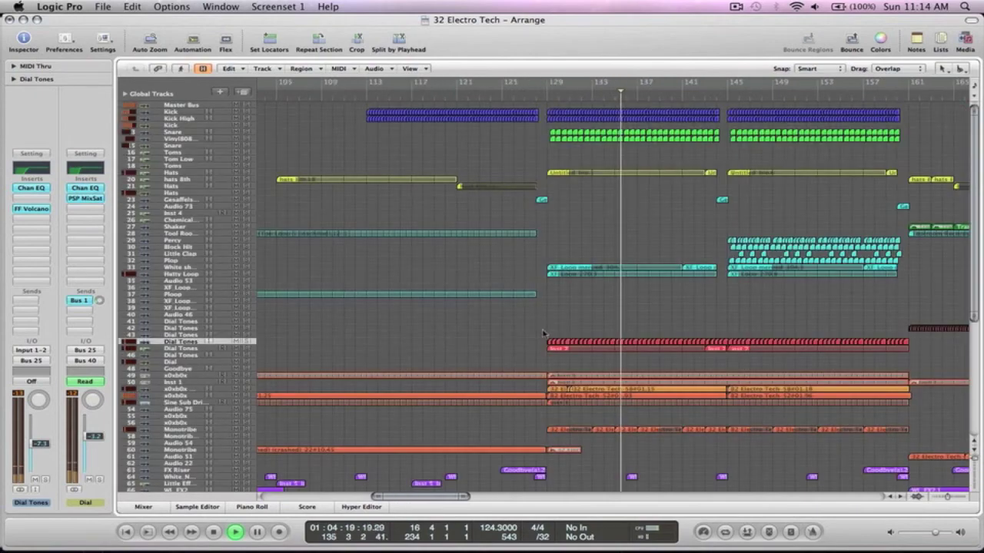
{"action": "left_click", "coordinate": [759, 277], "text": "ctrl+alt"}
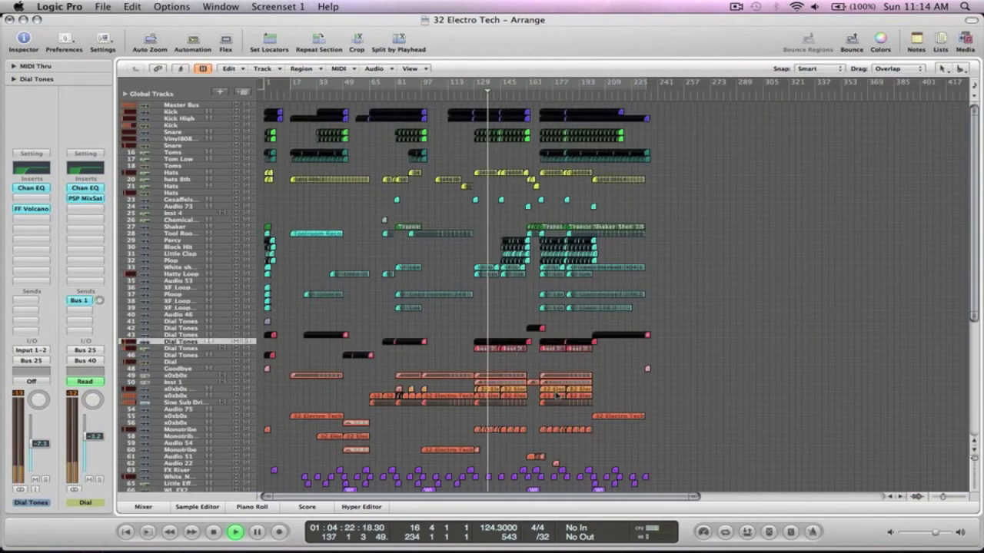
Solo the percussion tracks 29 to 34 and play them from bar 145, viewing their regions up close.
{"action": "left_click", "coordinate": [507, 95]}
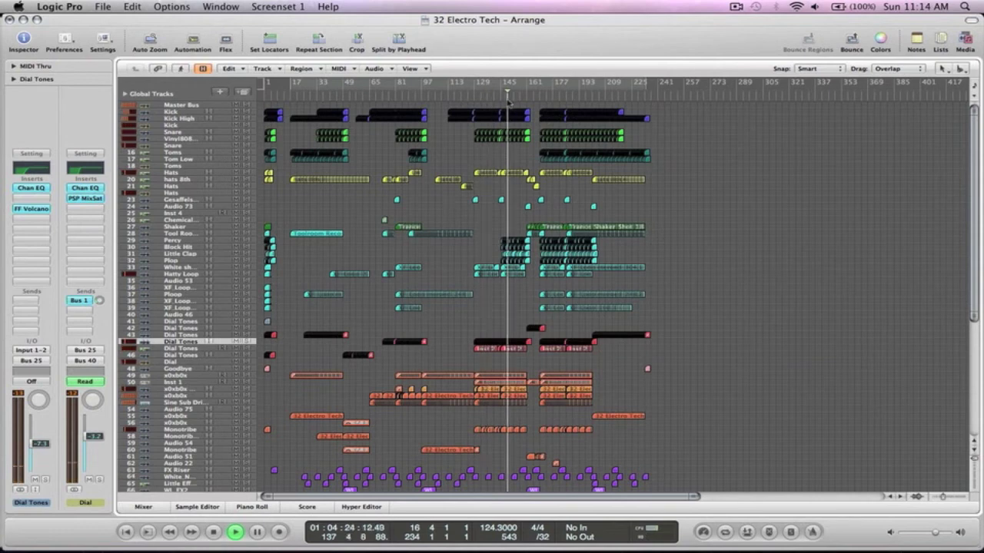
{"action": "left_click_drag", "start_coordinate": [619, 377], "coordinate": [461, 190]}
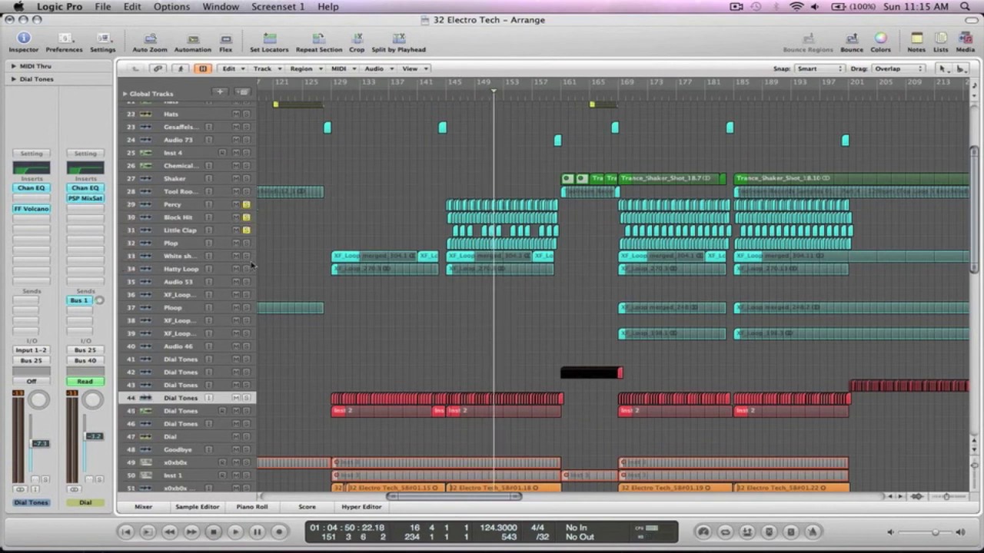
{"action": "left_click", "coordinate": [446, 95]}
{"action": "key", "text": "space"}
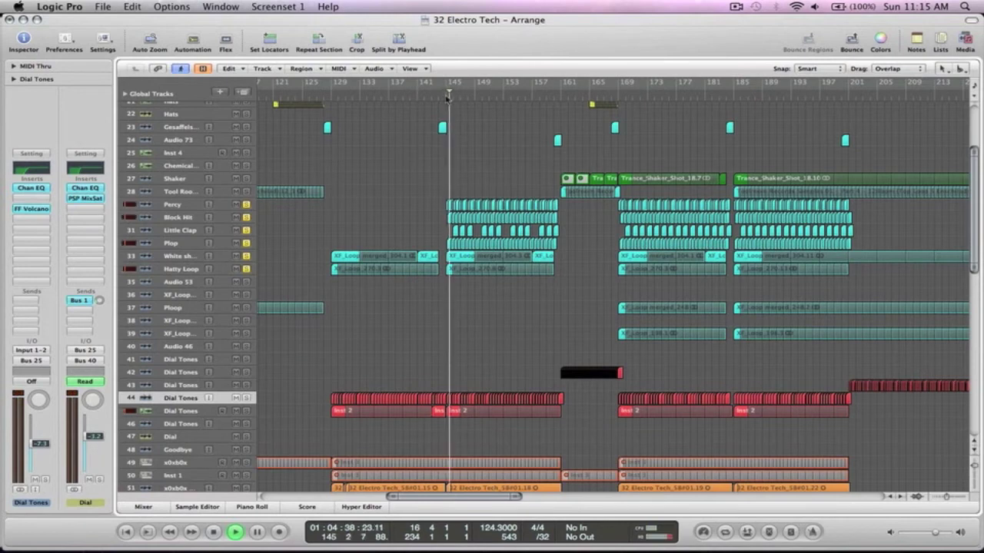
{"action": "left_click_drag", "start_coordinate": [564, 283], "coordinate": [412, 154]}
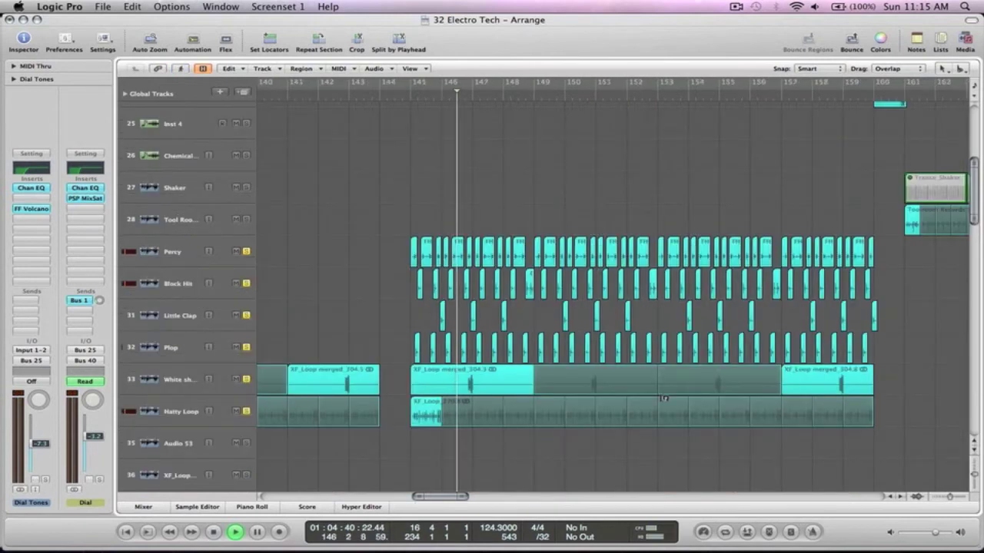
{"action": "left_click_drag", "start_coordinate": [672, 461], "coordinate": [488, 219]}
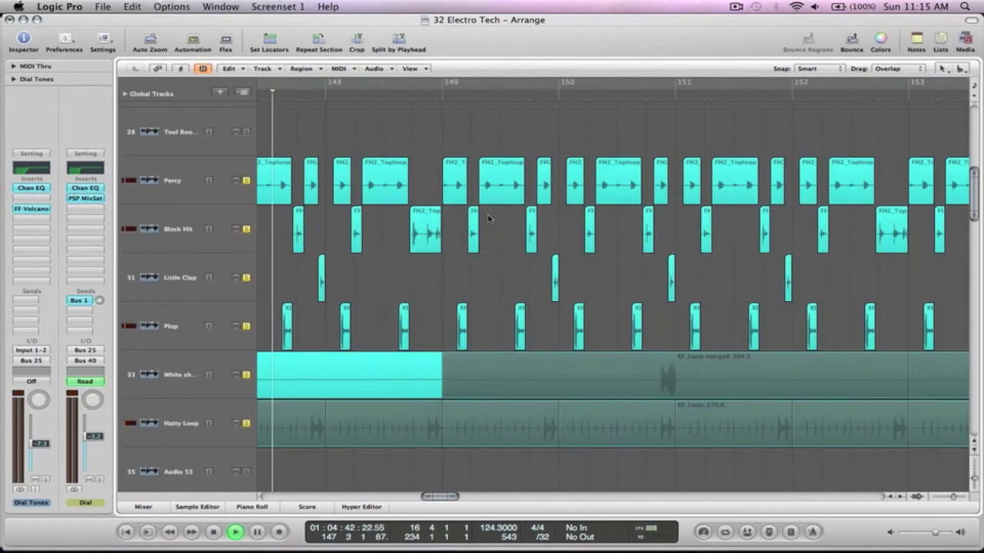
Step through the soloed tracks from Percy down to Hatty Loop, and return to the full mix.
{"action": "left_click", "coordinate": [172, 184]}
{"action": "key", "text": "Down"}
{"action": "key", "text": "Down"}
{"action": "key", "text": "Down"}
{"action": "key", "text": "Down"}
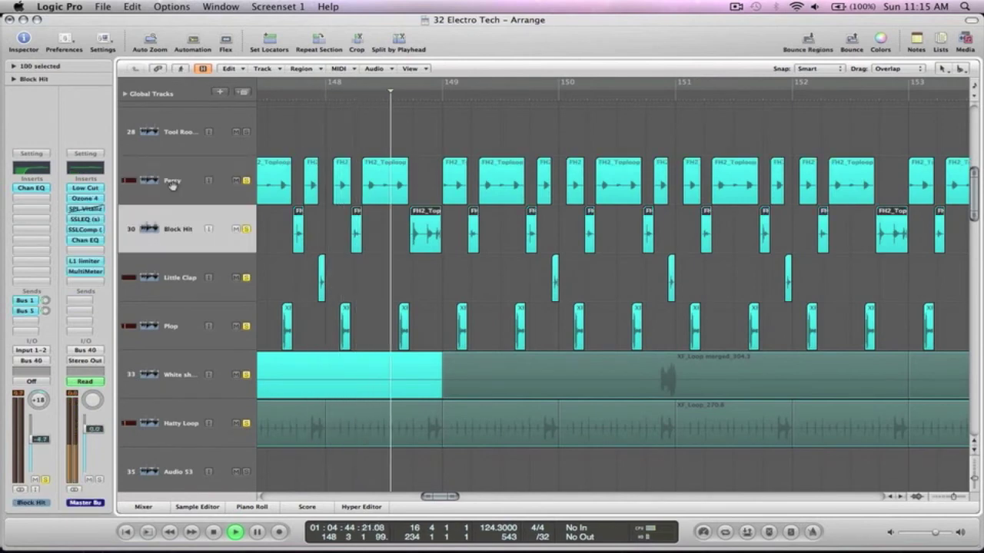
{"action": "key", "text": "Down"}
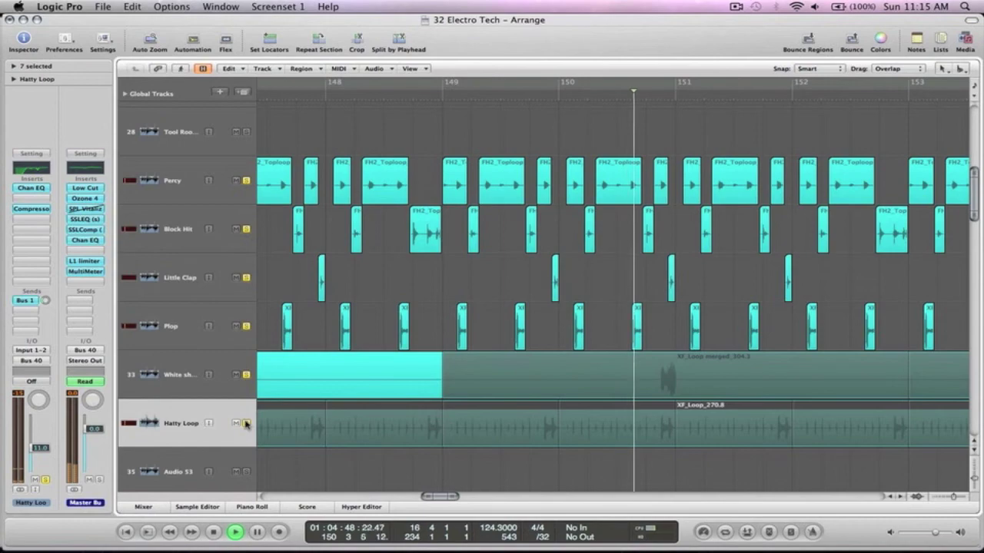
{"action": "left_click", "coordinate": [354, 305], "text": "ctrl+alt"}
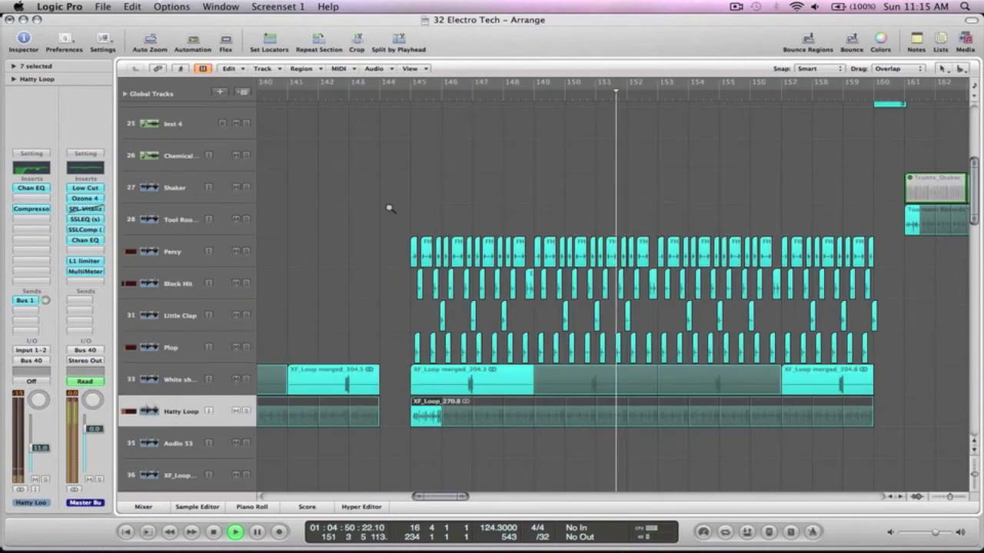
{"action": "left_click", "coordinate": [352, 183], "text": "ctrl+alt"}
Select the Hats tracks 22 and 21 to check the hats around the percussion section starting at bar 145.
{"action": "left_click", "coordinate": [182, 110]}
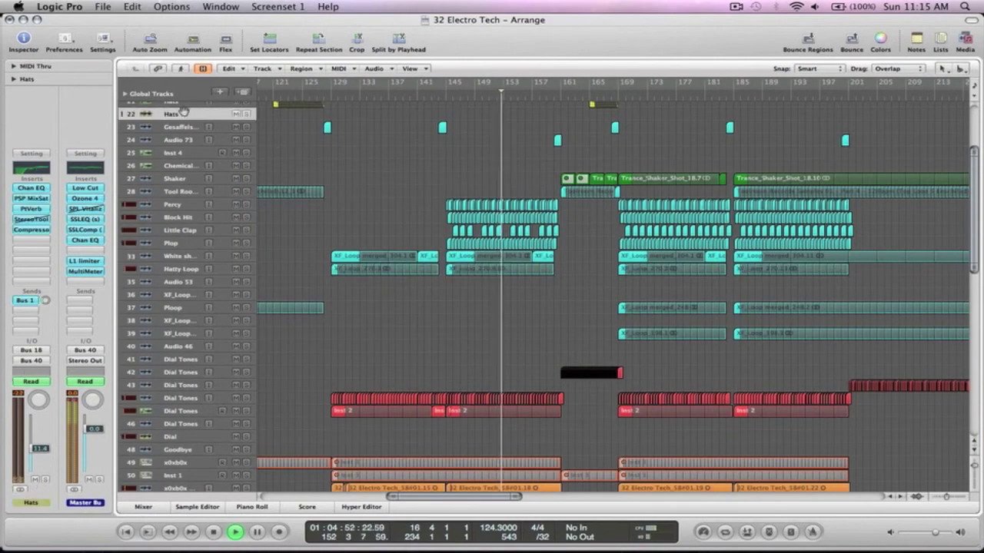
{"action": "scroll", "coordinate": [408, 177], "scroll_direction": "up", "scroll_amount": 1}
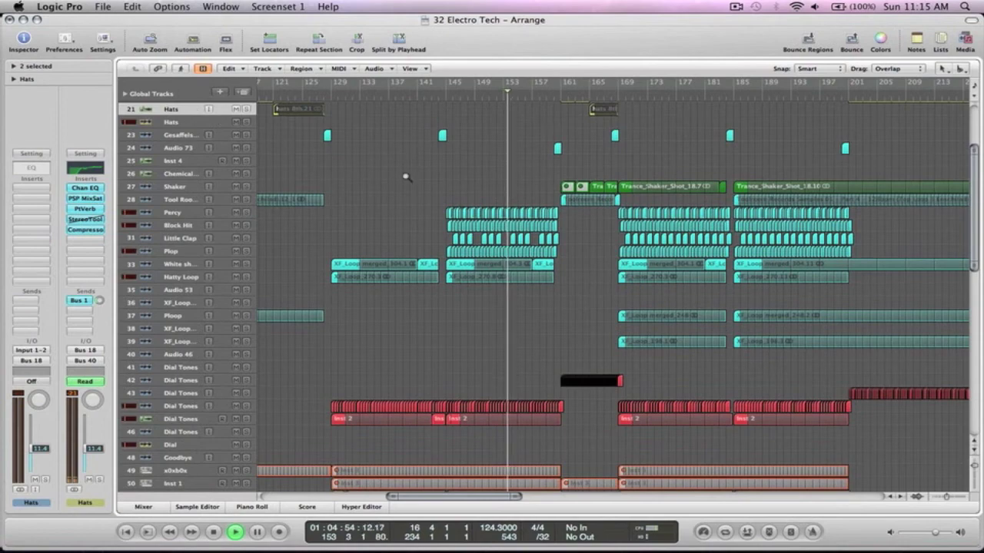
{"action": "left_click", "coordinate": [407, 177], "text": "ctrl+alt"}
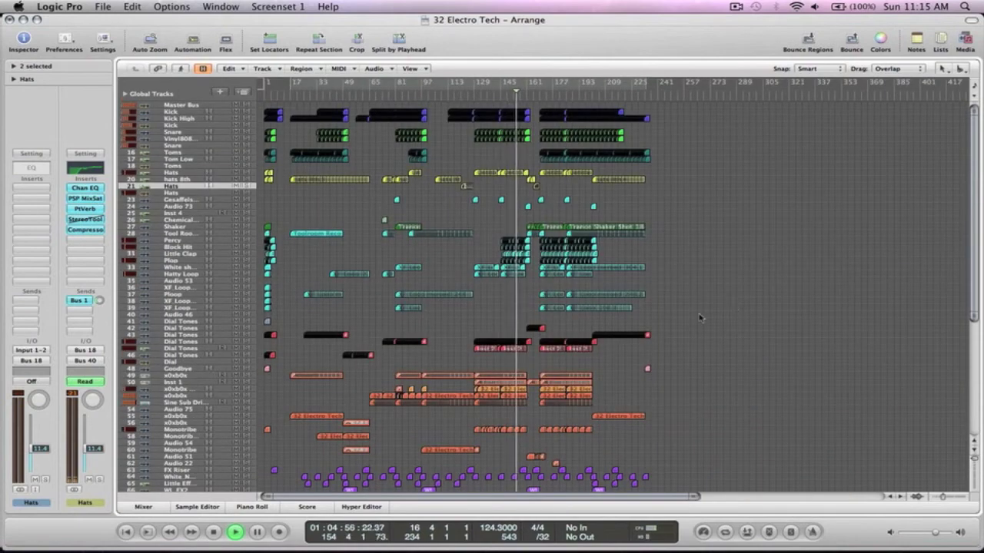
Play the transition from just before bar 160 through the short breakdown between bars 161 and 169.
{"action": "left_click", "coordinate": [526, 99]}
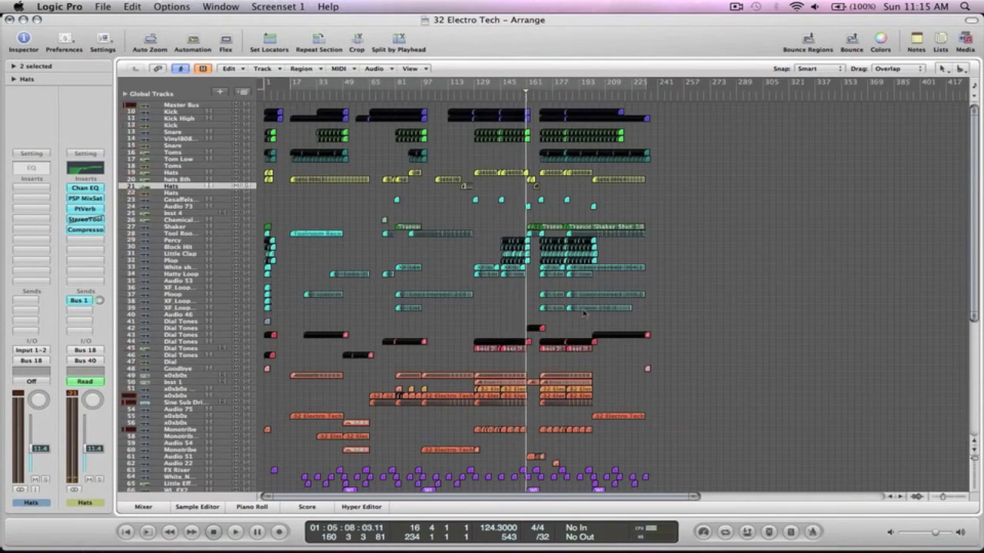
{"action": "scroll", "coordinate": [583, 313], "scroll_direction": "down", "scroll_amount": 5}
{"action": "left_click_drag", "start_coordinate": [567, 437], "coordinate": [507, 99]}
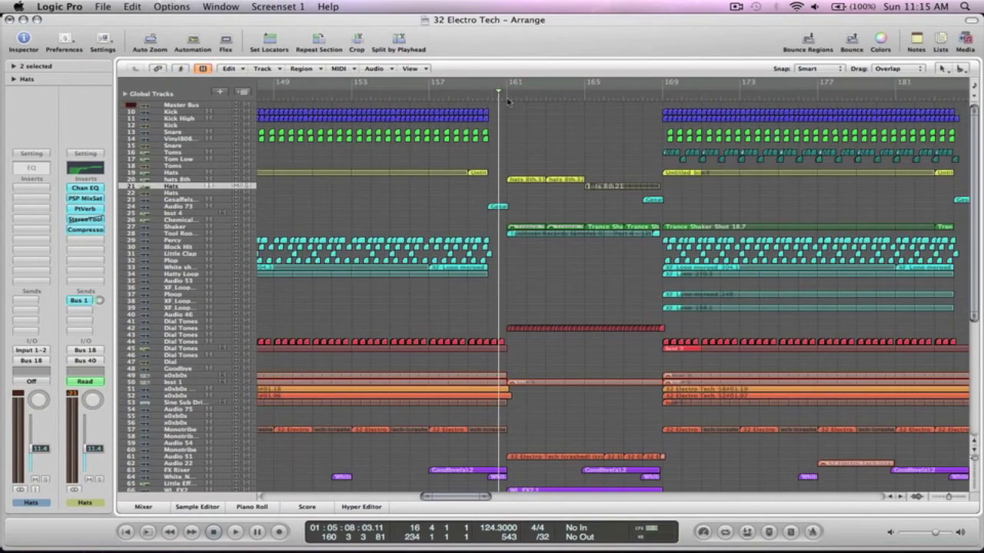
{"action": "left_click", "coordinate": [486, 97]}
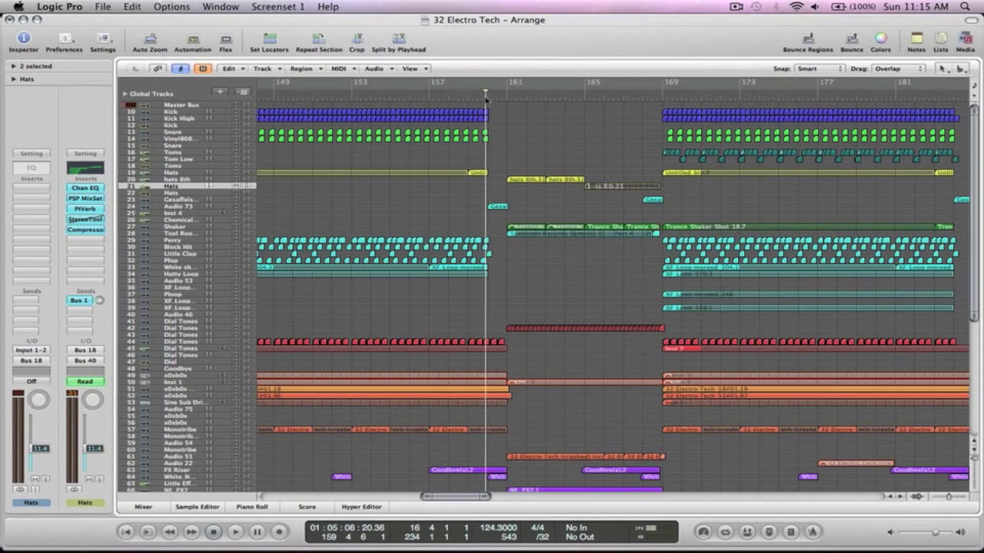
{"action": "key", "text": "space"}
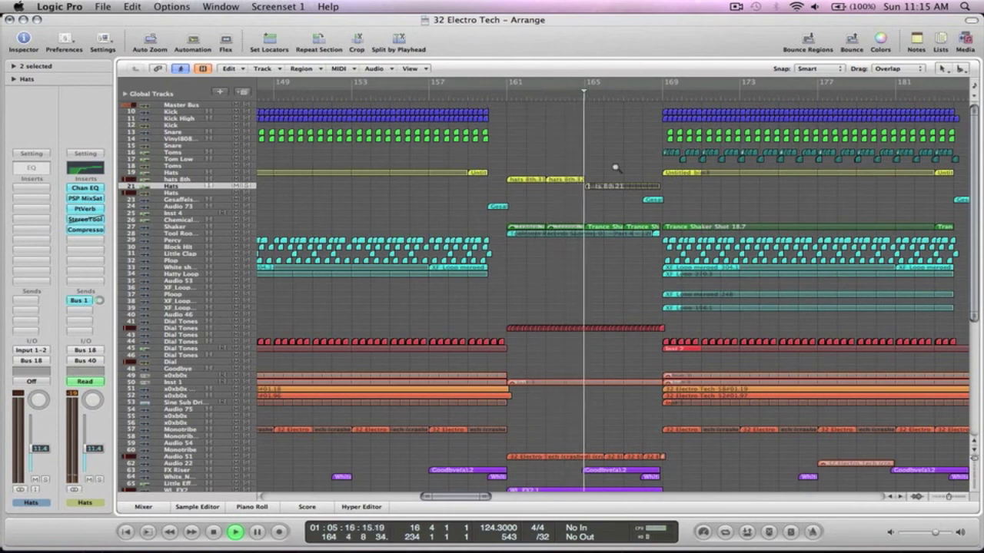
{"action": "left_click", "coordinate": [545, 143], "text": "ctrl+alt"}
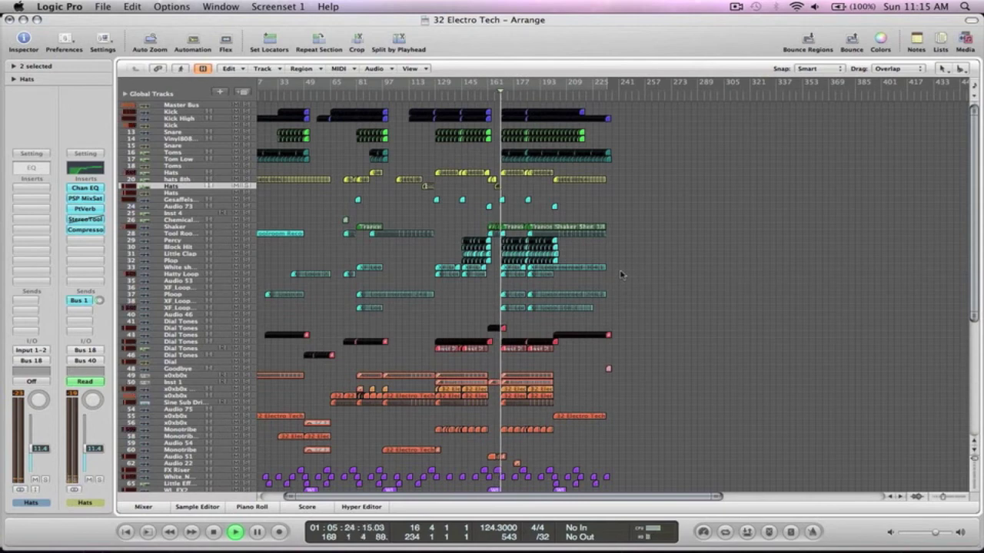
Play from around bar 197 and examine the change into the outro at bar 201 up close.
{"action": "left_click", "coordinate": [548, 100]}
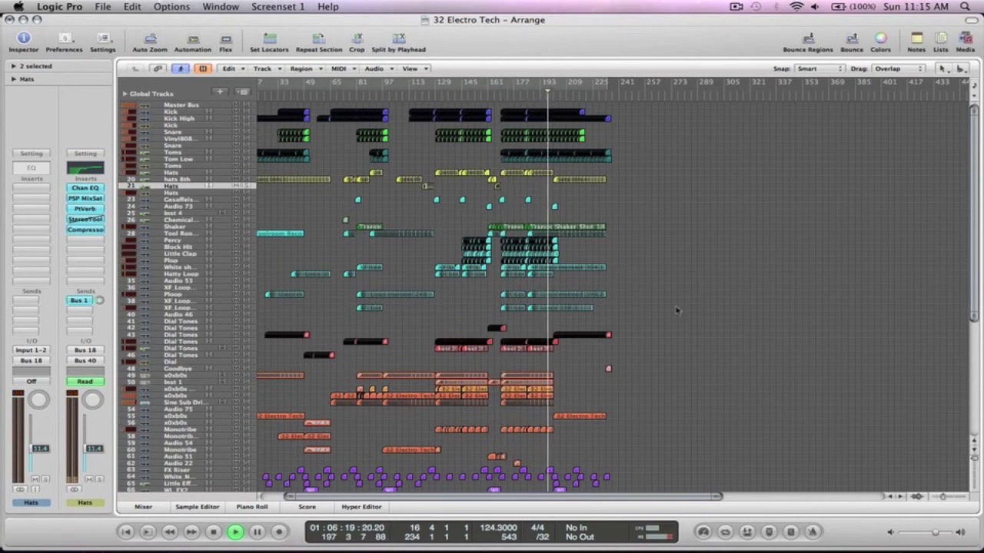
{"action": "scroll", "coordinate": [675, 338], "scroll_direction": "down", "scroll_amount": 4}
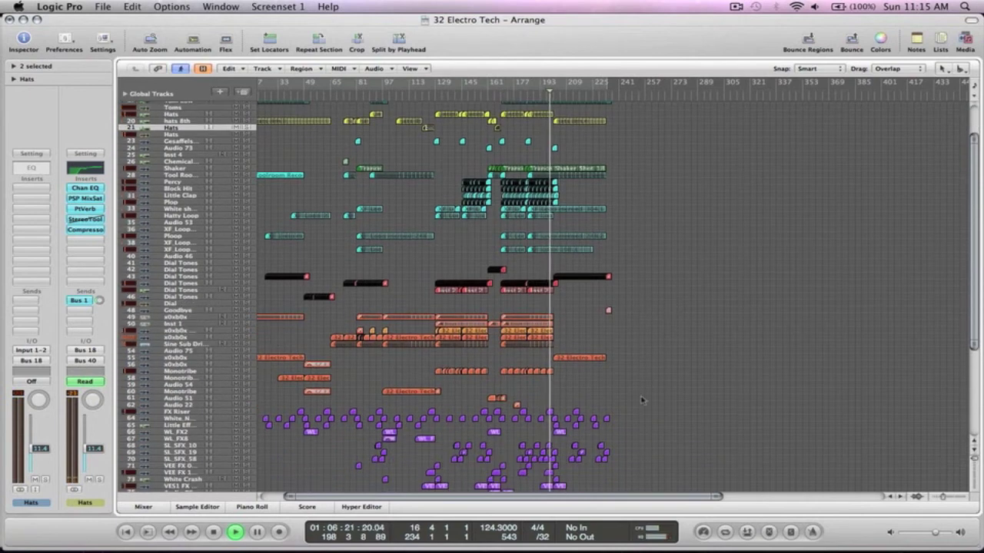
{"action": "left_click_drag", "start_coordinate": [624, 486], "coordinate": [531, 50]}
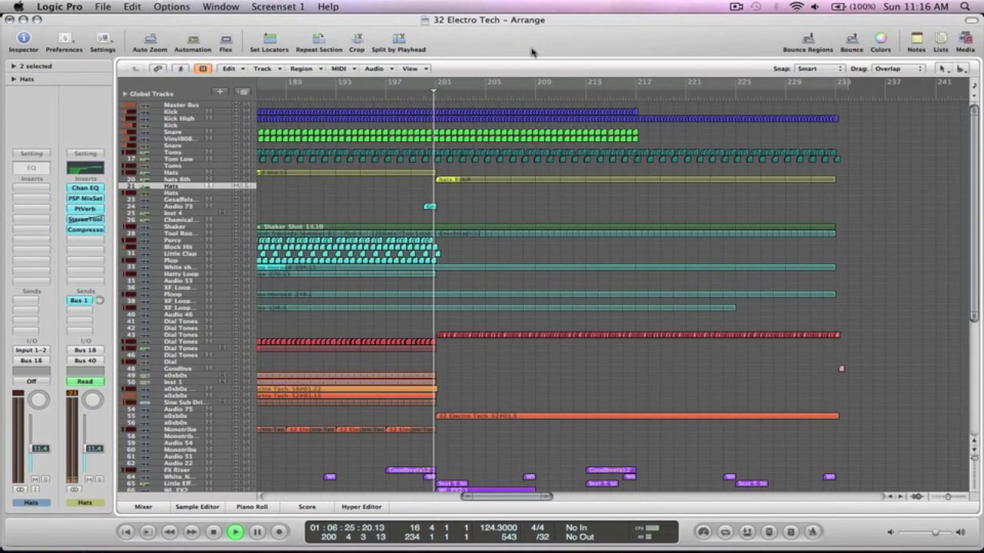
Stop playback, review the whole arrangement, and set the cycle range from bar 169 to bar 185.
{"action": "left_click", "coordinate": [659, 220], "text": "ctrl+alt"}
{"action": "scroll", "coordinate": [711, 225], "scroll_direction": "left", "scroll_amount": 2}
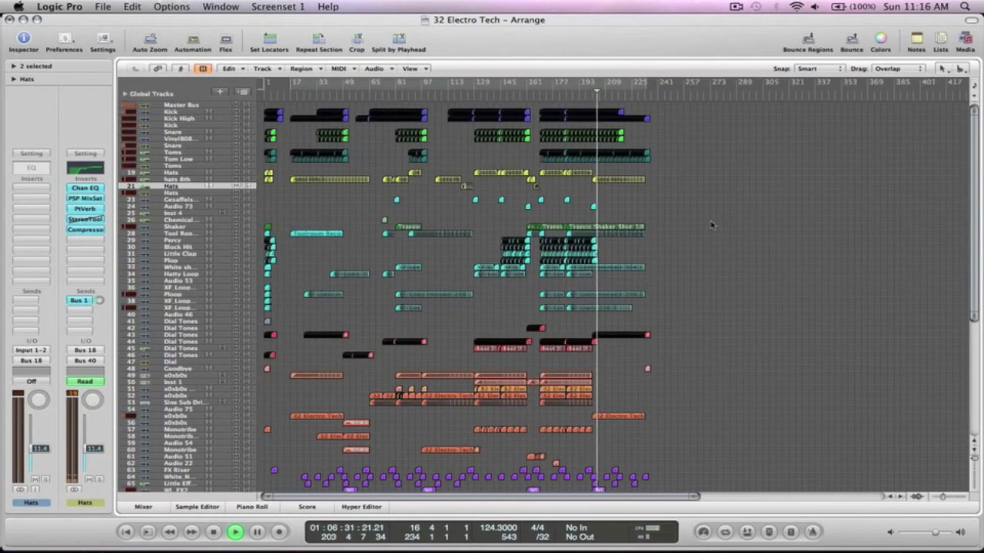
{"action": "left_click_drag", "start_coordinate": [687, 218], "coordinate": [281, 101]}
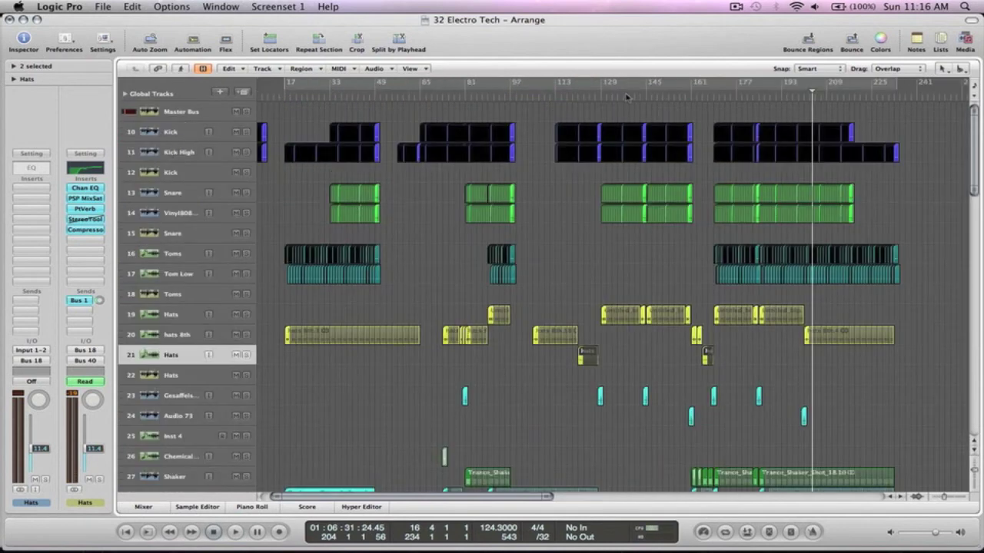
{"action": "scroll", "coordinate": [781, 172], "scroll_direction": "down", "scroll_amount": 10}
{"action": "scroll", "coordinate": [781, 172], "scroll_direction": "up", "scroll_amount": 10}
{"action": "scroll", "coordinate": [780, 173], "scroll_direction": "left", "scroll_amount": 2}
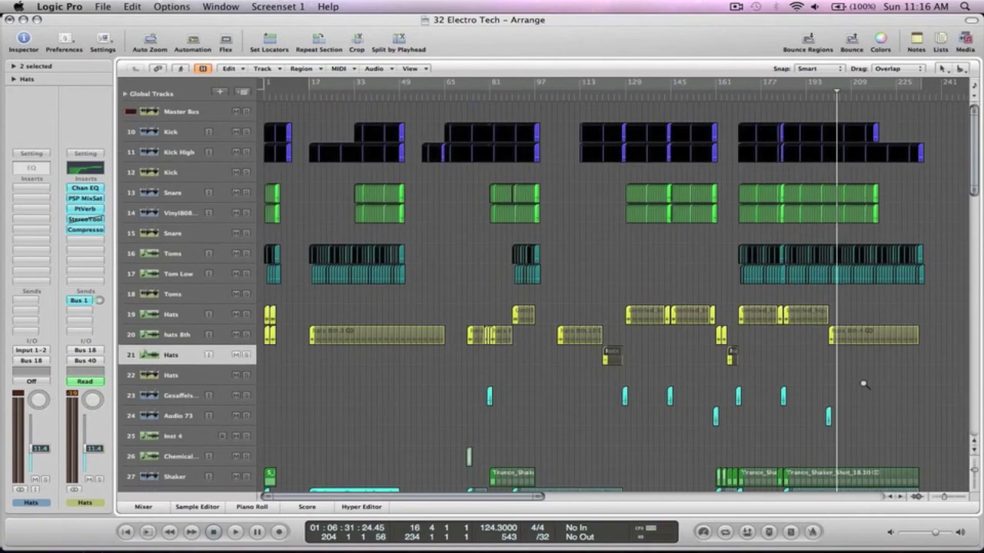
{"action": "left_click_drag", "start_coordinate": [864, 384], "coordinate": [719, 116]}
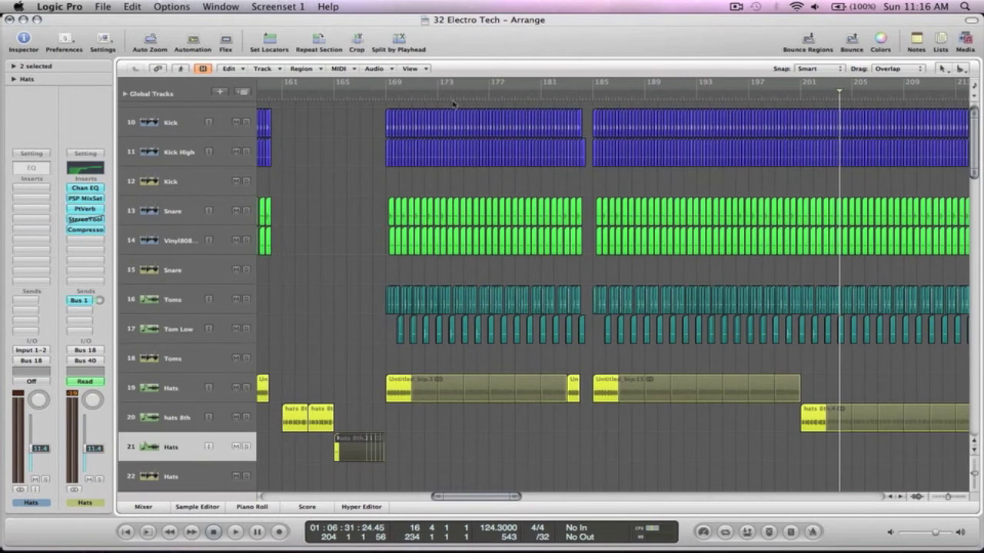
{"action": "left_click_drag", "start_coordinate": [388, 84], "coordinate": [593, 85]}
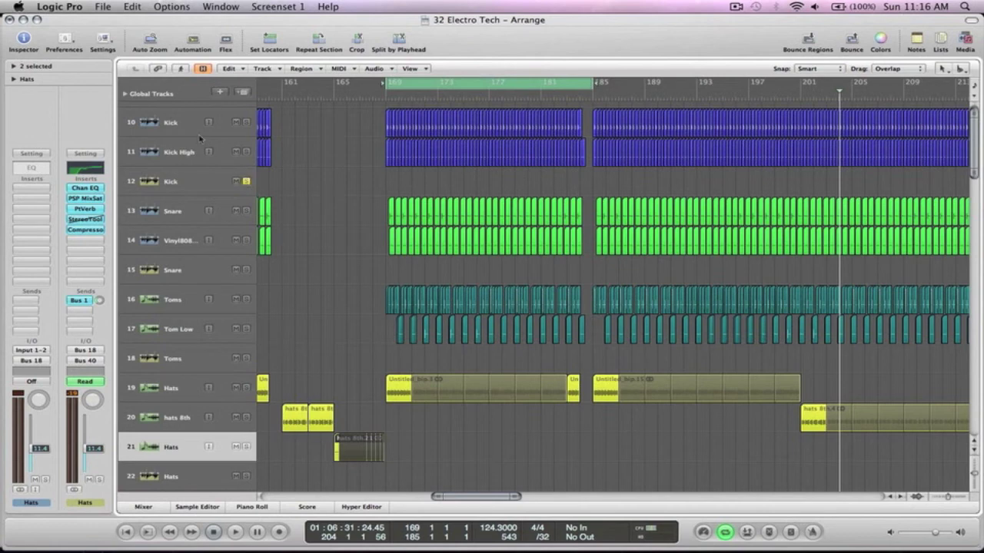
Play the cycled section and solo the Kick, Kick High and combined Kick tracks in turn.
{"action": "key", "text": "space"}
{"action": "left_click_drag", "start_coordinate": [527, 258], "coordinate": [361, 110]}
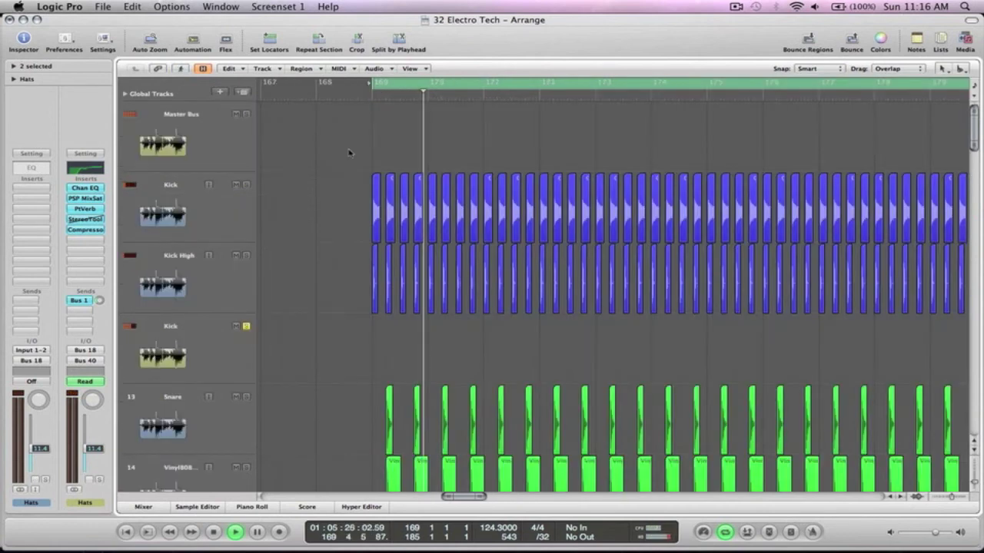
{"action": "left_click", "coordinate": [246, 185]}
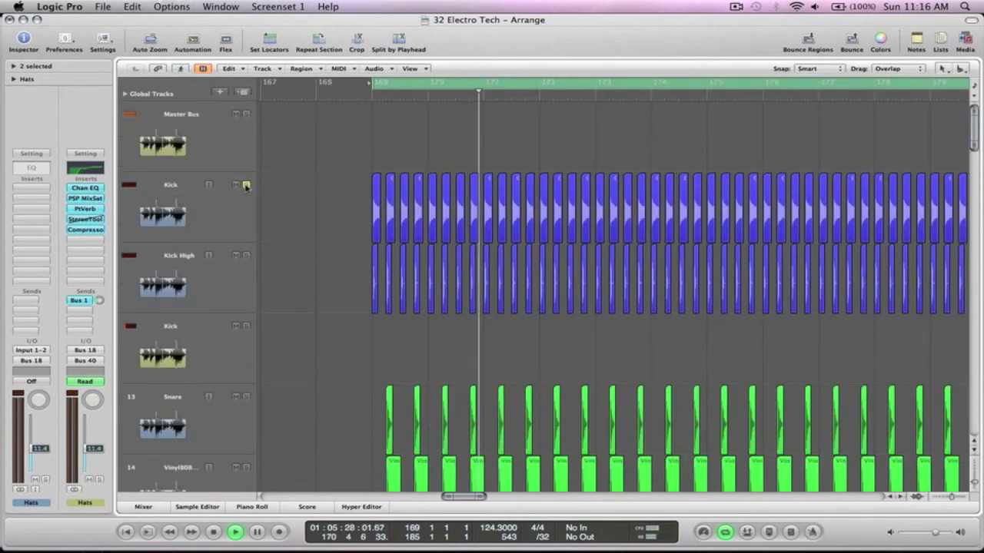
{"action": "left_click", "coordinate": [247, 256], "text": "alt"}
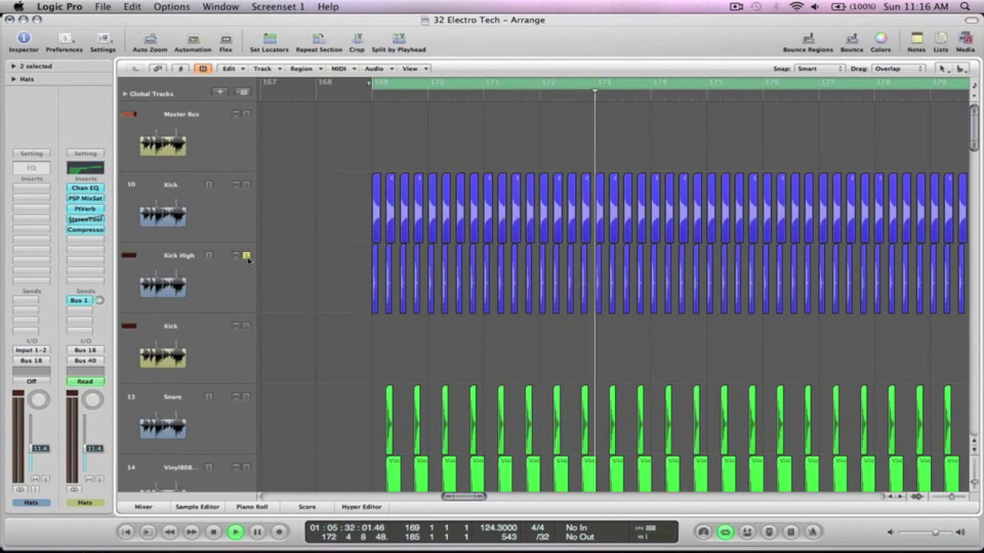
{"action": "left_click", "coordinate": [246, 328]}
Audition the combined Snare track 15 and the combined Toms track 18 soloed within the cycled section.
{"action": "key", "text": "z"}
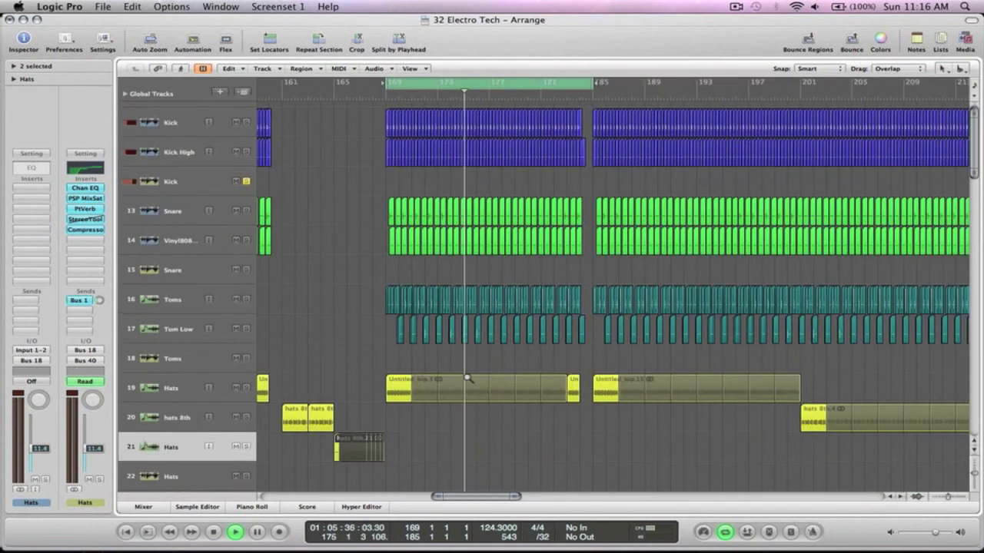
{"action": "key", "text": "z"}
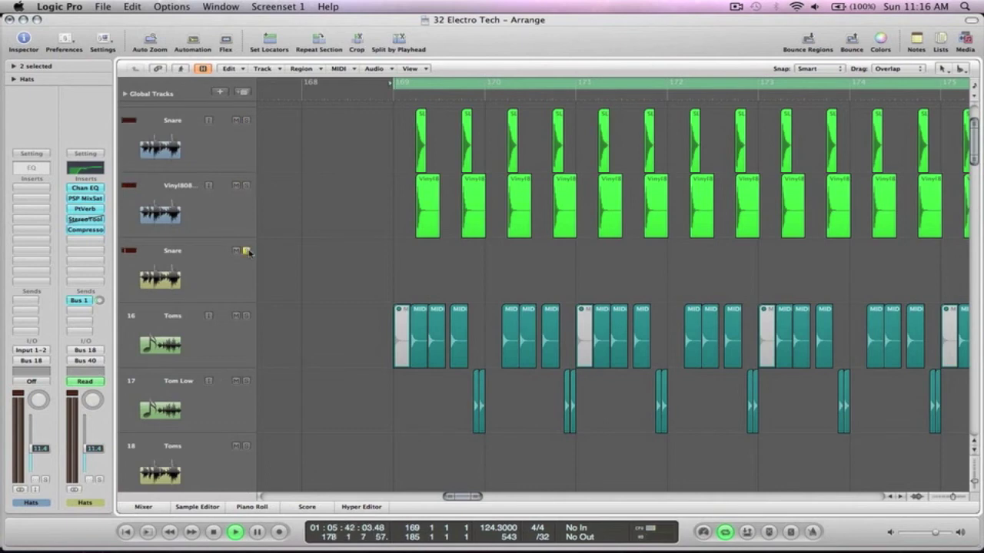
{"action": "left_click", "coordinate": [598, 275], "text": "ctrl+alt"}
{"action": "scroll", "coordinate": [597, 277], "scroll_direction": "down", "scroll_amount": 2}
{"action": "left_click_drag", "start_coordinate": [625, 405], "coordinate": [349, 238]}
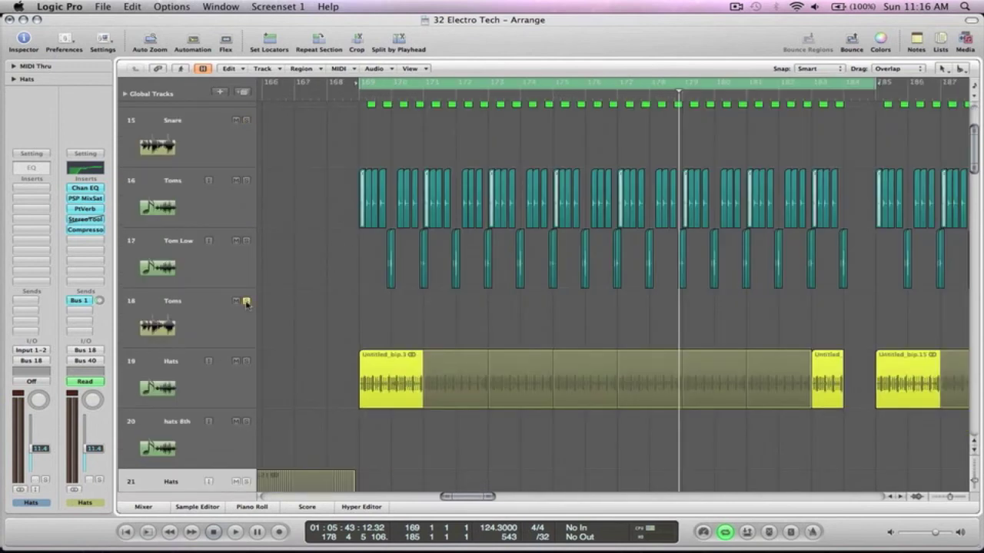
{"action": "key", "text": "space"}
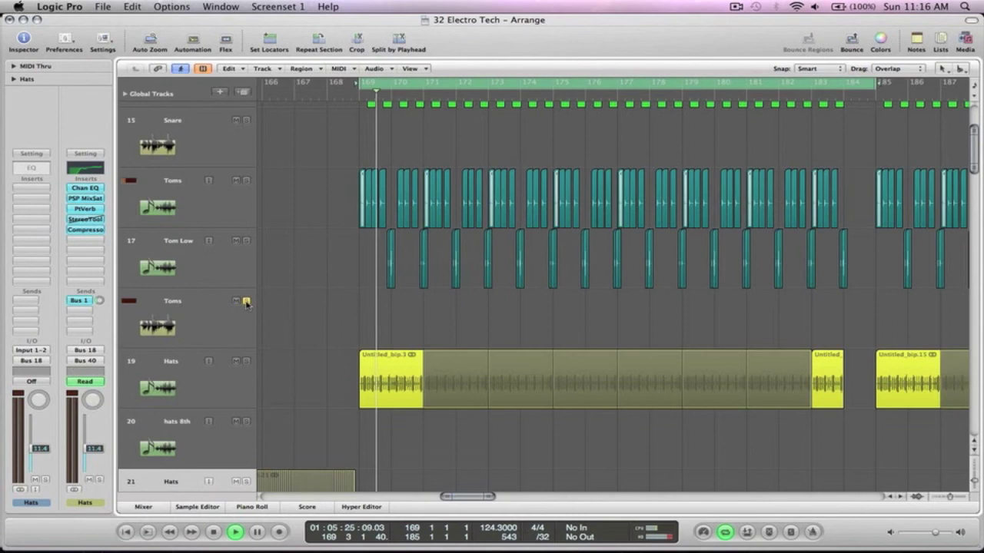
Examine the Toms and Tom Low hit patterns up close between bars 171 and 175 during soloed playback.
{"action": "scroll", "coordinate": [516, 338], "scroll_direction": "down", "scroll_amount": 2}
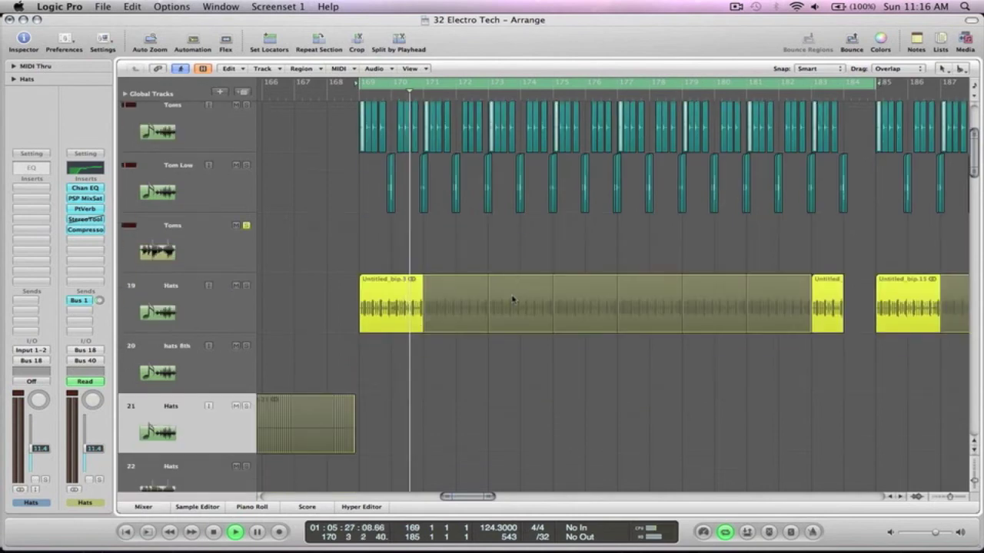
{"action": "left_click_drag", "start_coordinate": [520, 297], "coordinate": [432, 148]}
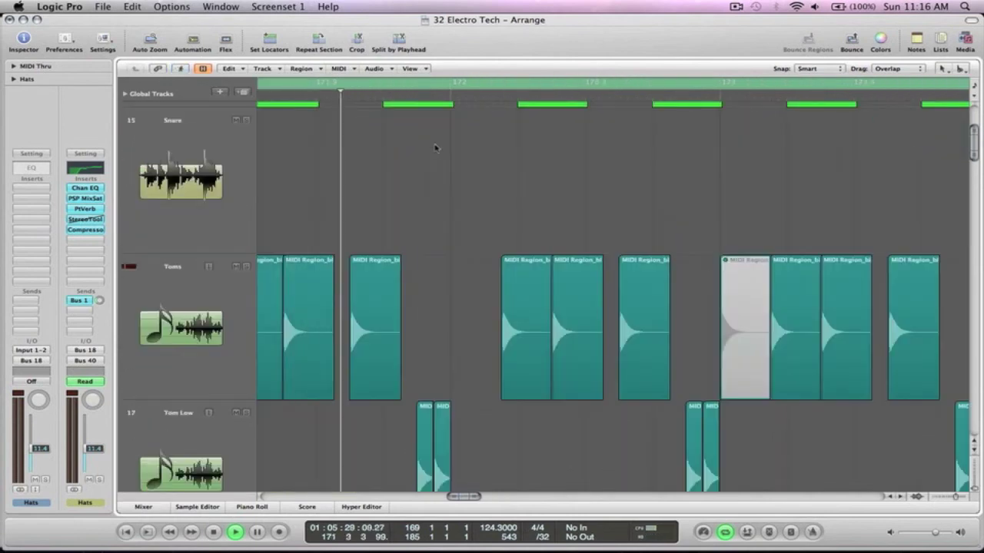
{"action": "left_click", "coordinate": [469, 295], "text": "ctrl+alt"}
{"action": "left_click", "coordinate": [468, 295], "text": "ctrl+alt"}
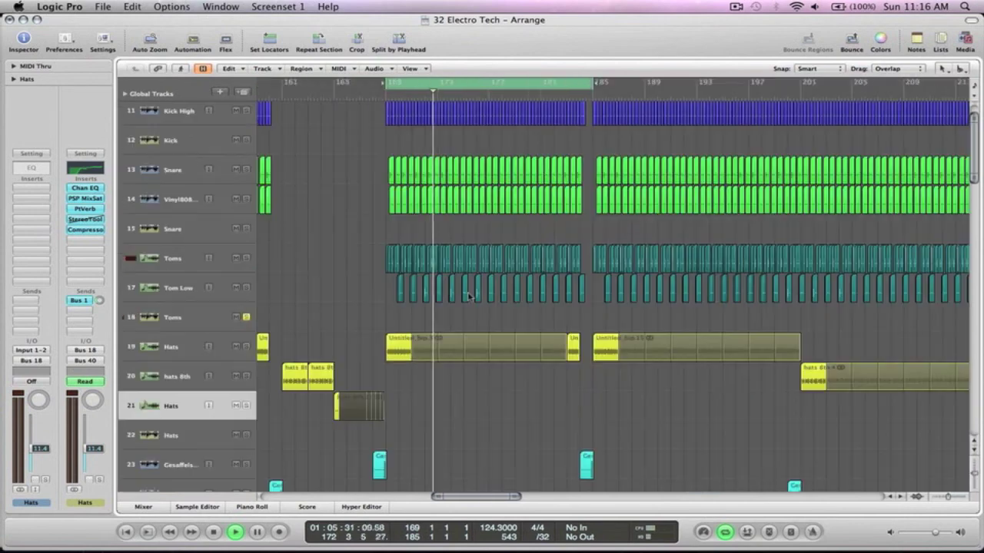
{"action": "left_click_drag", "start_coordinate": [510, 324], "coordinate": [358, 94]}
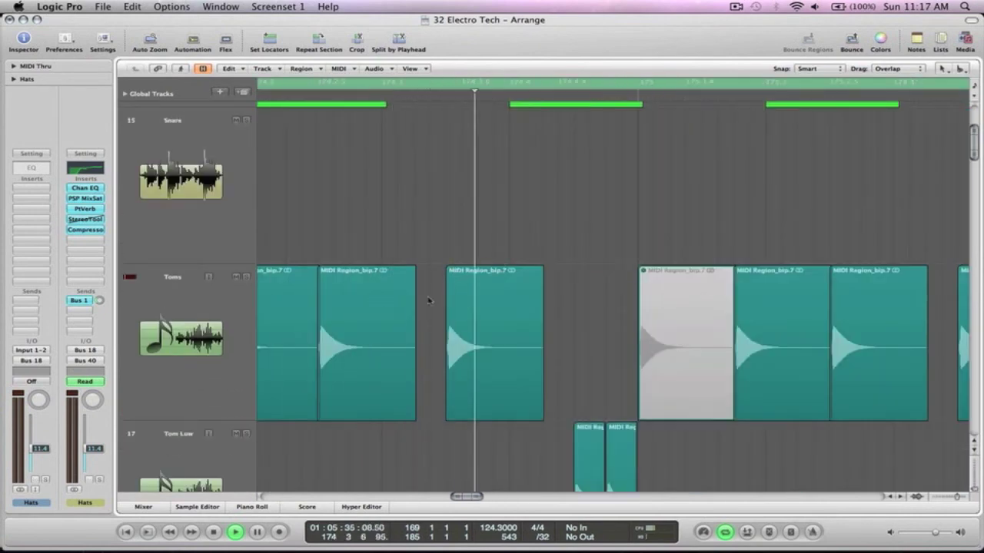
Solo the Hats track 19 and play the hats from bar 169.
{"action": "left_click", "coordinate": [498, 320], "text": "ctrl+alt"}
{"action": "left_click", "coordinate": [498, 320], "text": "ctrl+alt"}
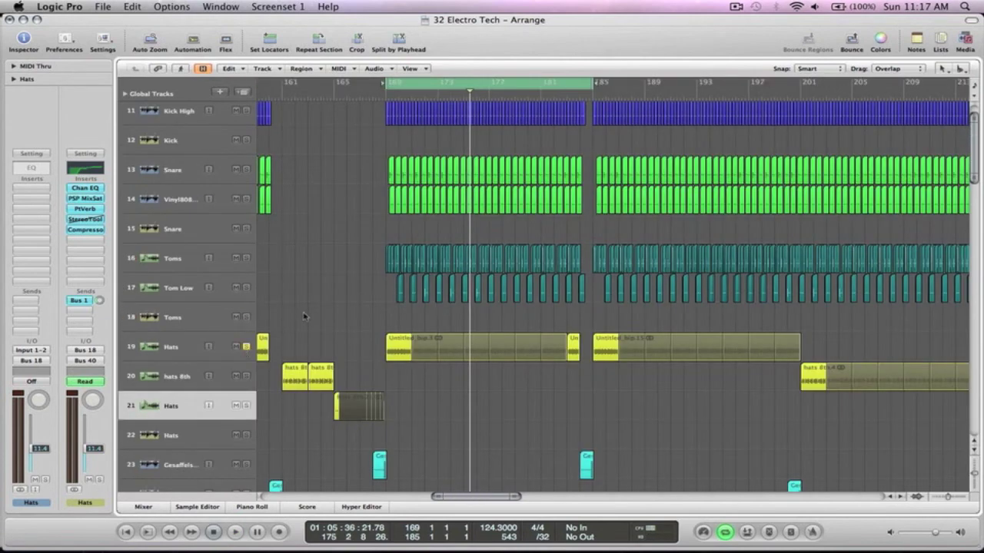
{"action": "key", "text": "space"}
{"action": "scroll", "coordinate": [303, 317], "scroll_direction": "down", "scroll_amount": 3}
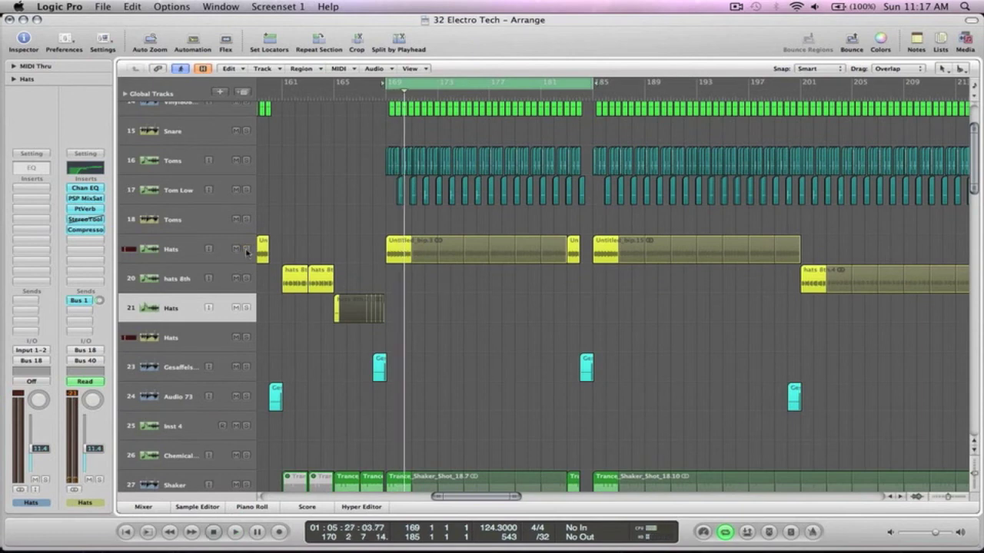
Play the Shaker track soloed from bar 169 and check its region parameters, including quantization.
{"action": "scroll", "coordinate": [354, 282], "scroll_direction": "down", "scroll_amount": 6}
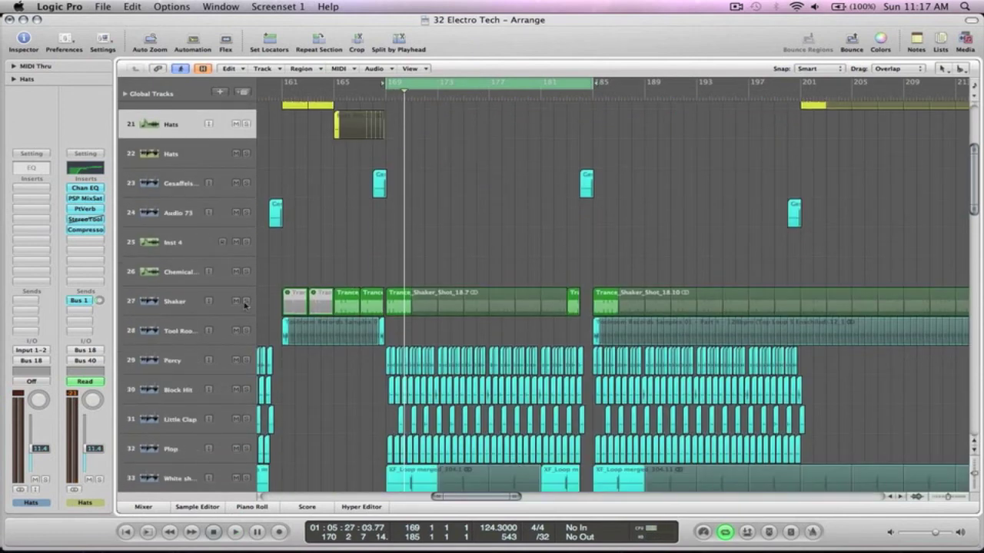
{"action": "key", "text": "space"}
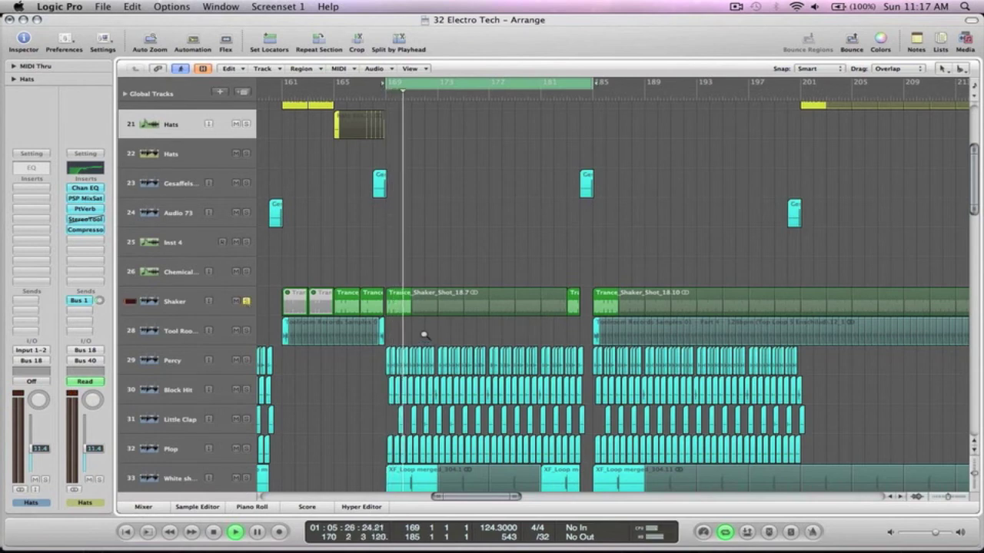
{"action": "left_click", "coordinate": [14, 66]}
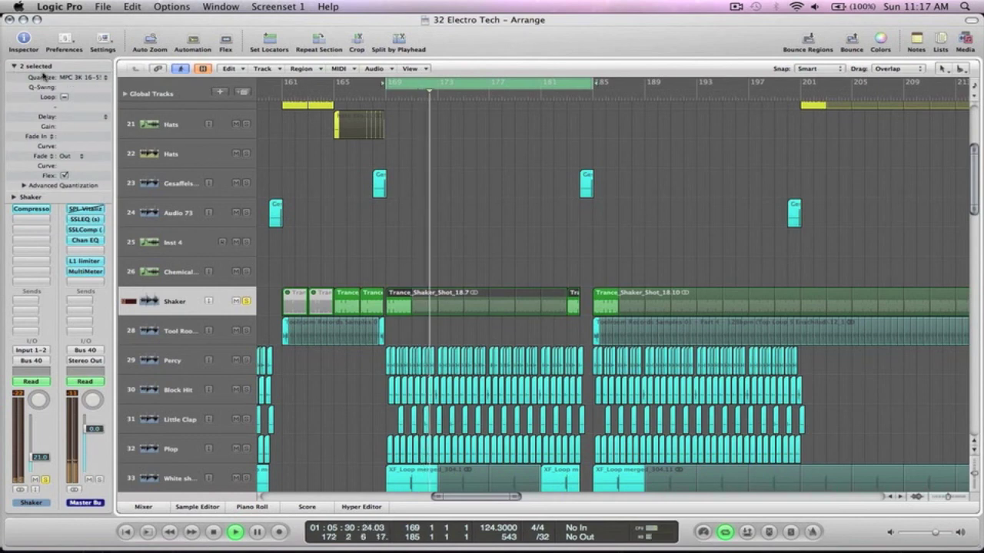
{"action": "left_click", "coordinate": [35, 66]}
{"action": "key", "text": "space"}
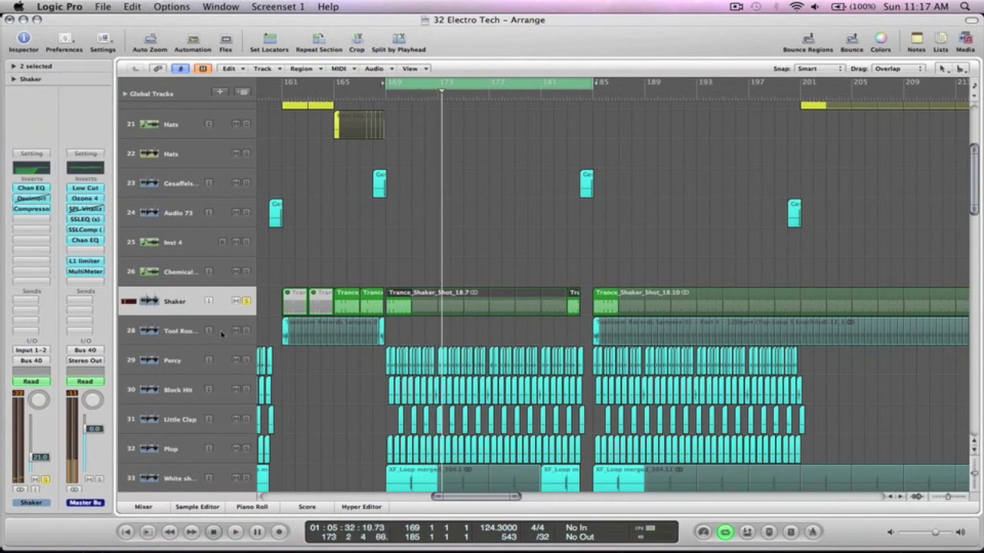
Select the Tool Room track, and solo the tracks from Percy down to Audio 53 to play them together from bar 169.
{"action": "left_click", "coordinate": [177, 332]}
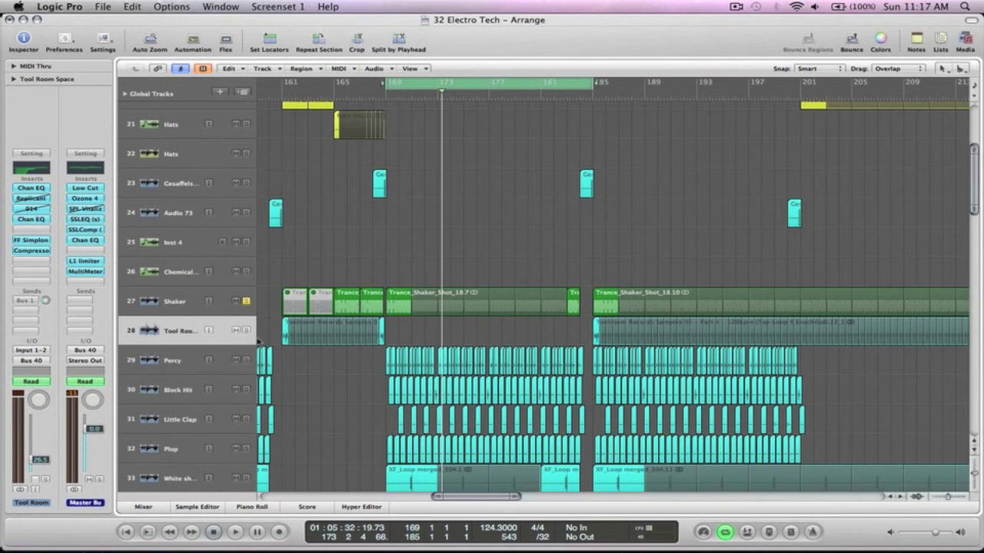
{"action": "scroll", "coordinate": [245, 302], "scroll_direction": "down", "scroll_amount": 3}
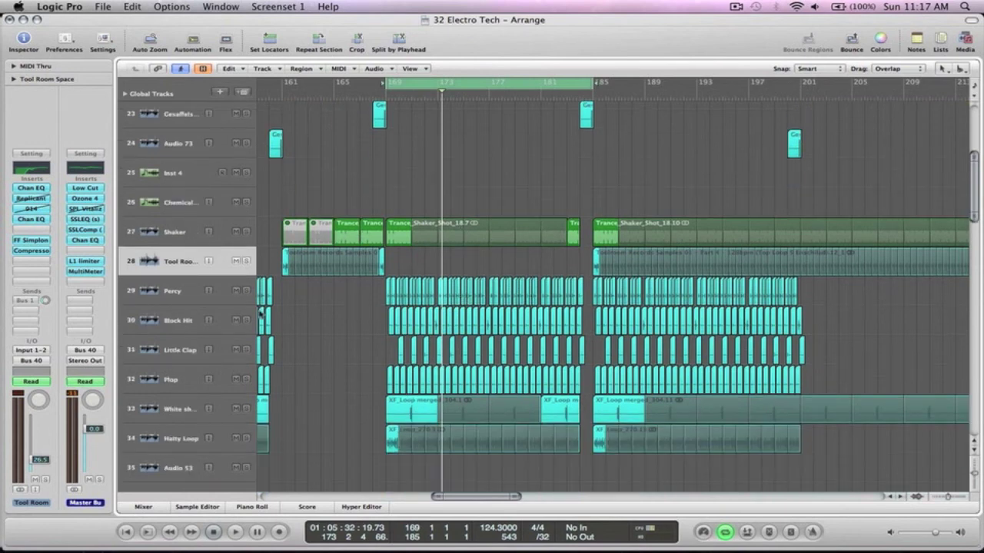
{"action": "left_click_drag", "start_coordinate": [246, 294], "coordinate": [246, 434]}
{"action": "key", "text": "space"}
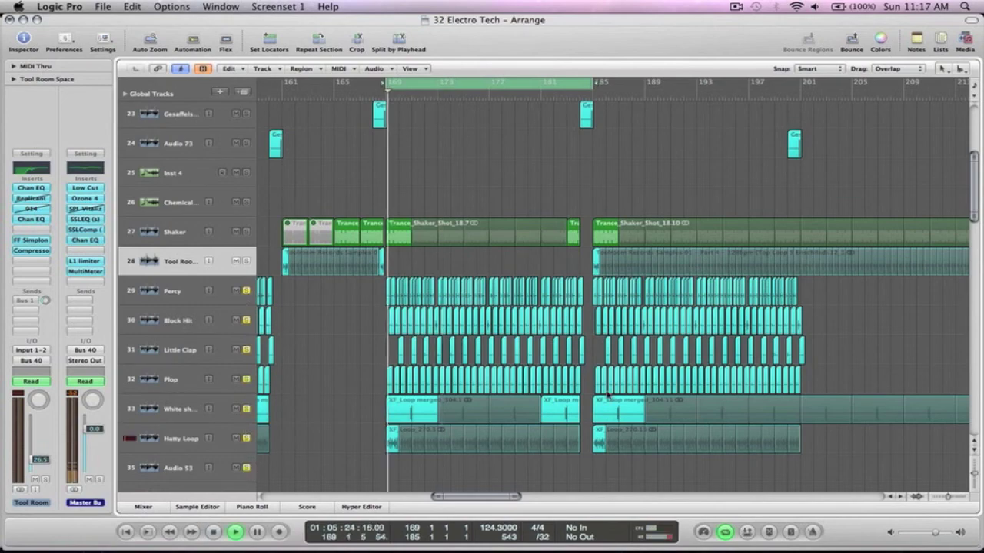
{"action": "scroll", "coordinate": [608, 395], "scroll_direction": "down", "scroll_amount": 10}
{"action": "scroll", "coordinate": [607, 394], "scroll_direction": "up", "scroll_amount": 4}
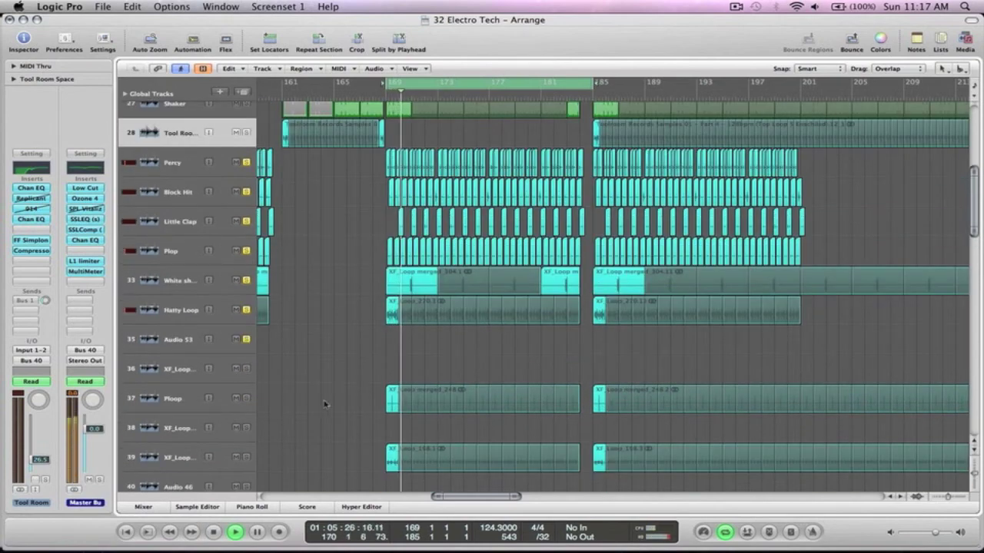
{"action": "key", "text": "space"}
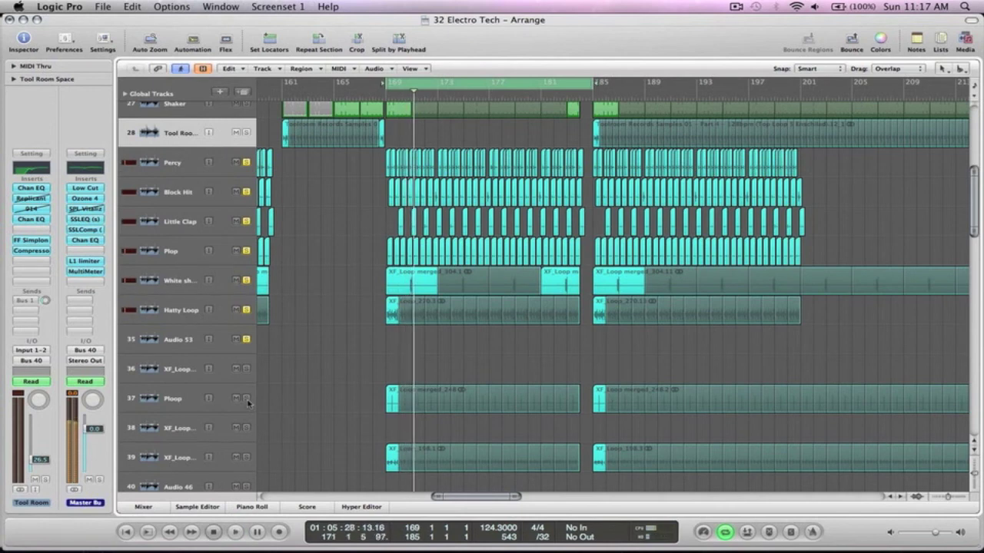
Solo only the Ploop track 37, examine its looped region up close, and replay it from bar 169.
{"action": "left_click", "coordinate": [246, 398], "text": "alt"}
{"action": "key", "text": "space"}
{"action": "scroll", "coordinate": [510, 362], "scroll_direction": "down", "scroll_amount": 4}
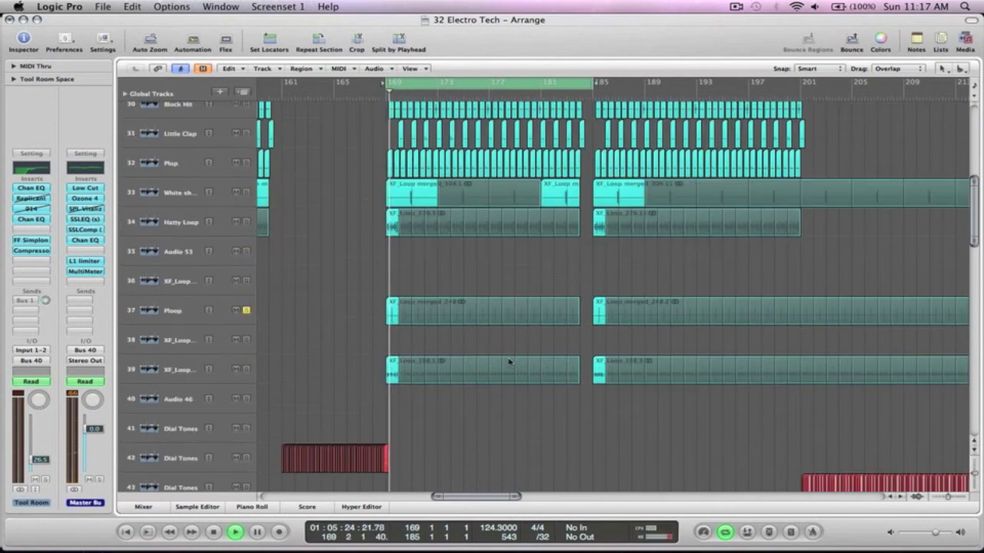
{"action": "left_click_drag", "start_coordinate": [603, 403], "coordinate": [349, 278]}
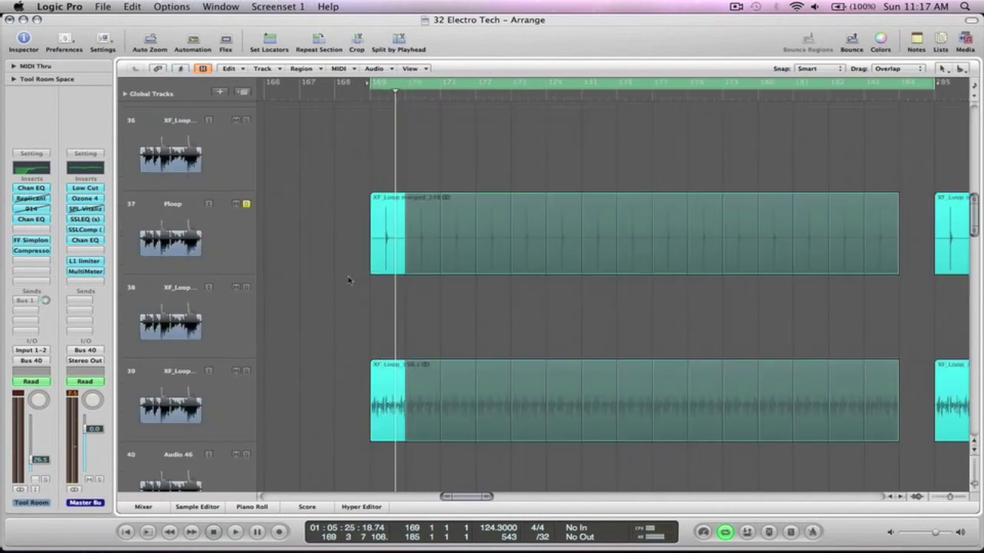
{"action": "left_click", "coordinate": [157, 238]}
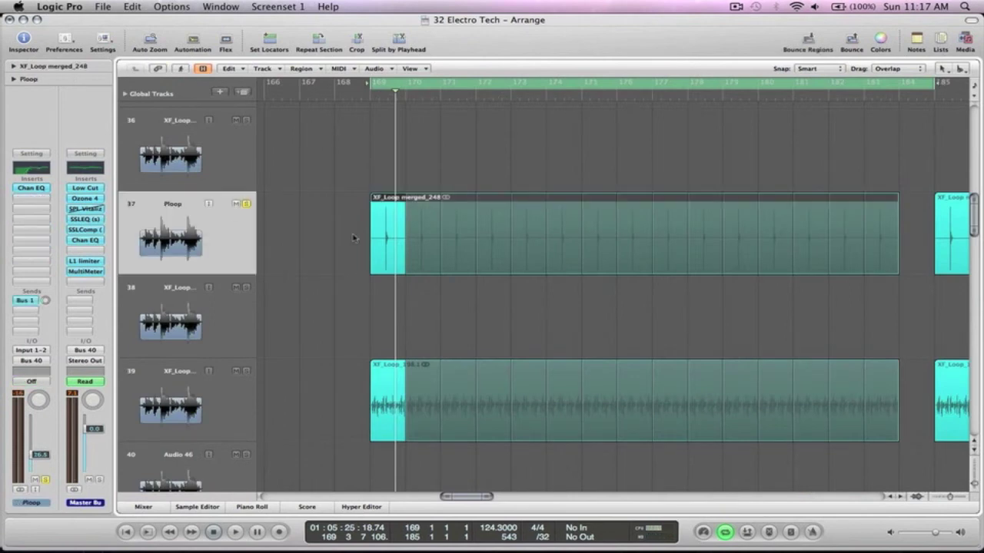
{"action": "key", "text": "space"}
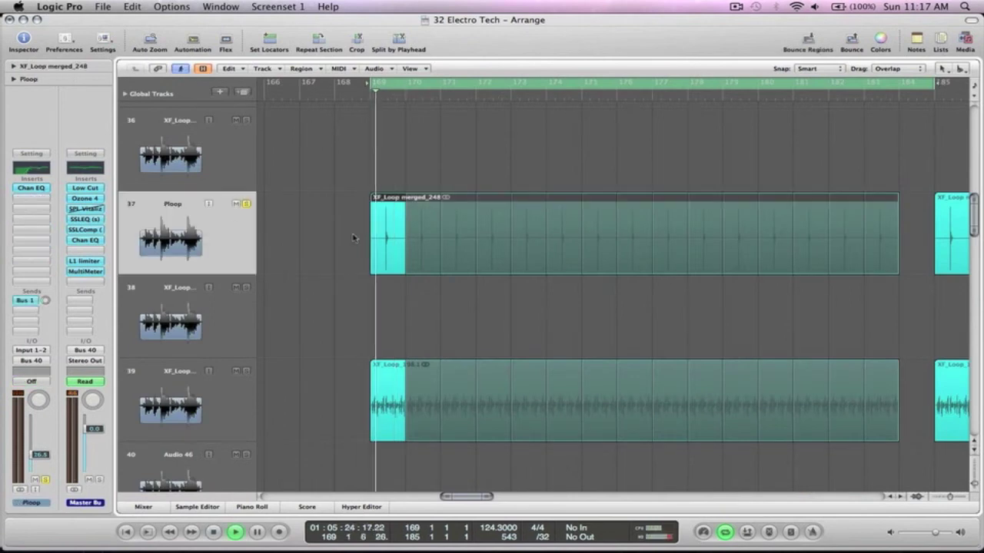
Switch the solo to XF_Loop track 39, listen to it, and stop playback.
{"action": "left_click", "coordinate": [246, 371]}
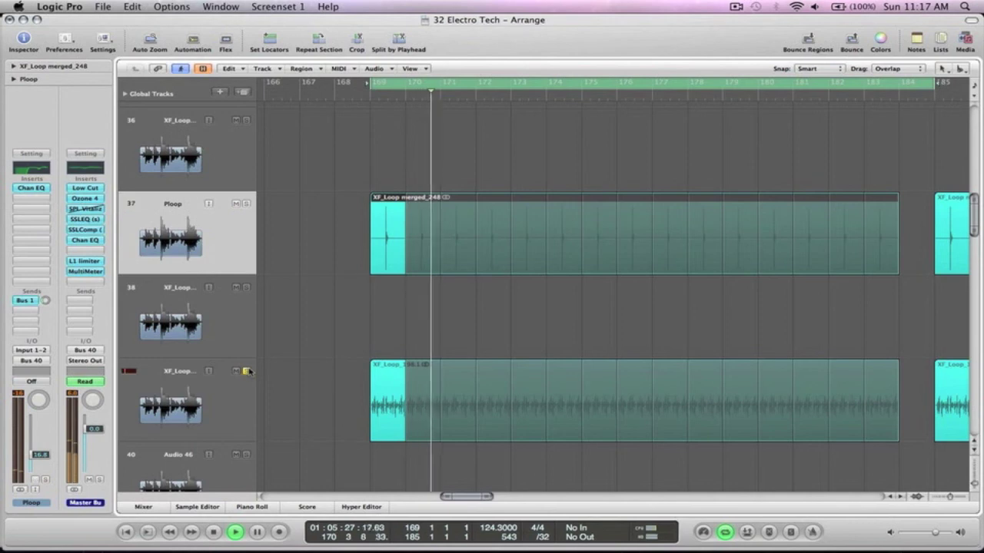
{"action": "key", "text": "z"}
{"action": "key", "text": "space"}
Inspect the Dial Tones track 45 and the Dial track 47 around bar 169, including their channel strips.
{"action": "key", "text": "z"}
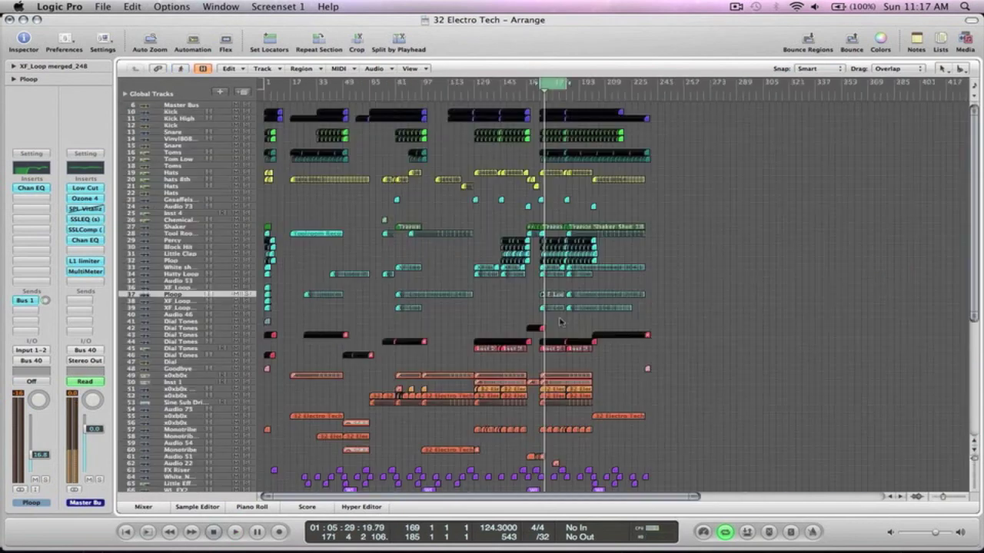
{"action": "scroll", "coordinate": [620, 386], "scroll_direction": "down", "scroll_amount": 5}
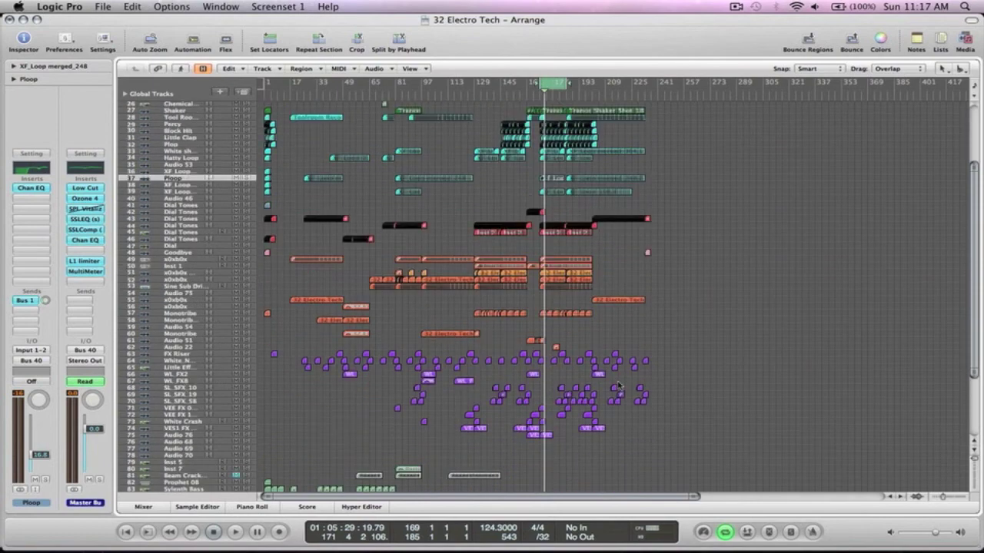
{"action": "left_click_drag", "start_coordinate": [627, 296], "coordinate": [547, 194]}
{"action": "key", "text": "z"}
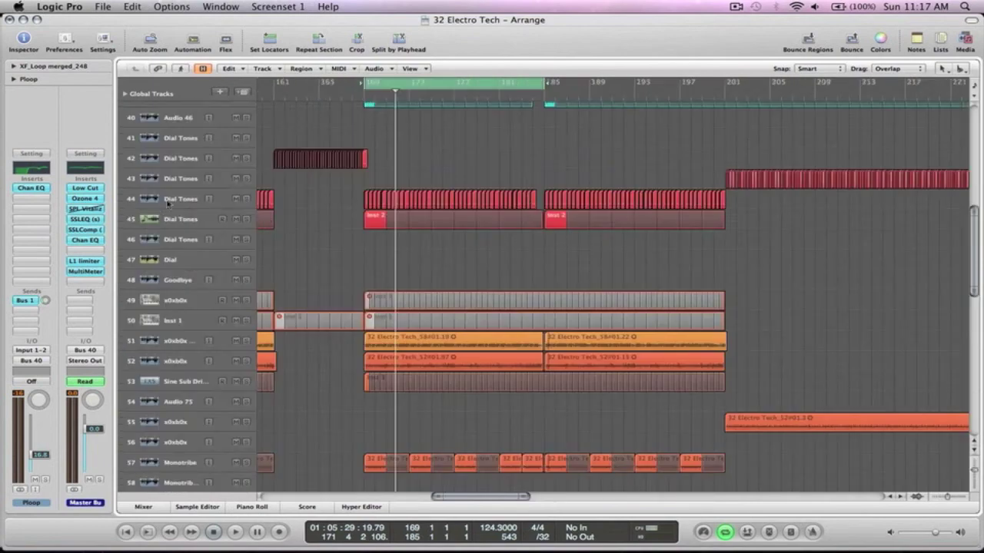
{"action": "key", "text": "Down"}
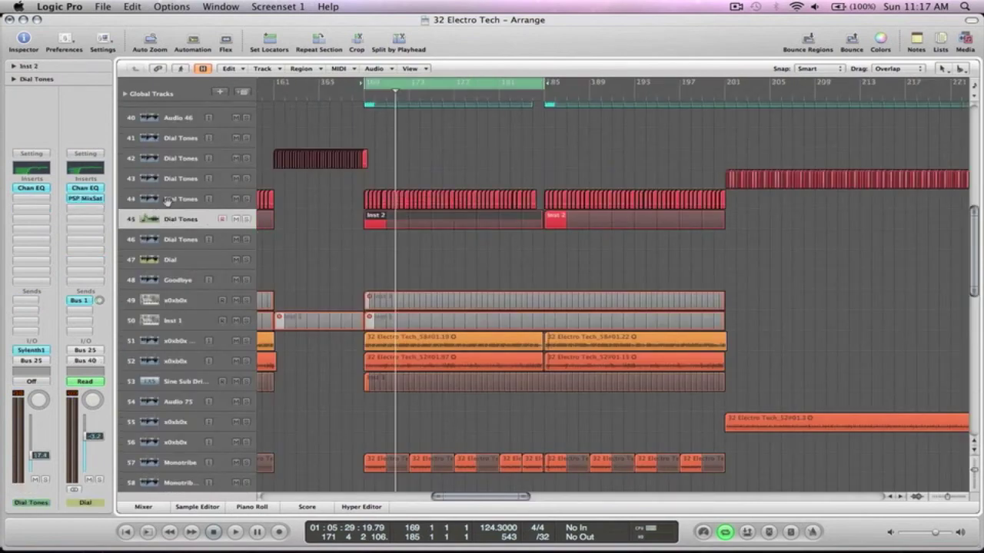
{"action": "left_click", "coordinate": [183, 259]}
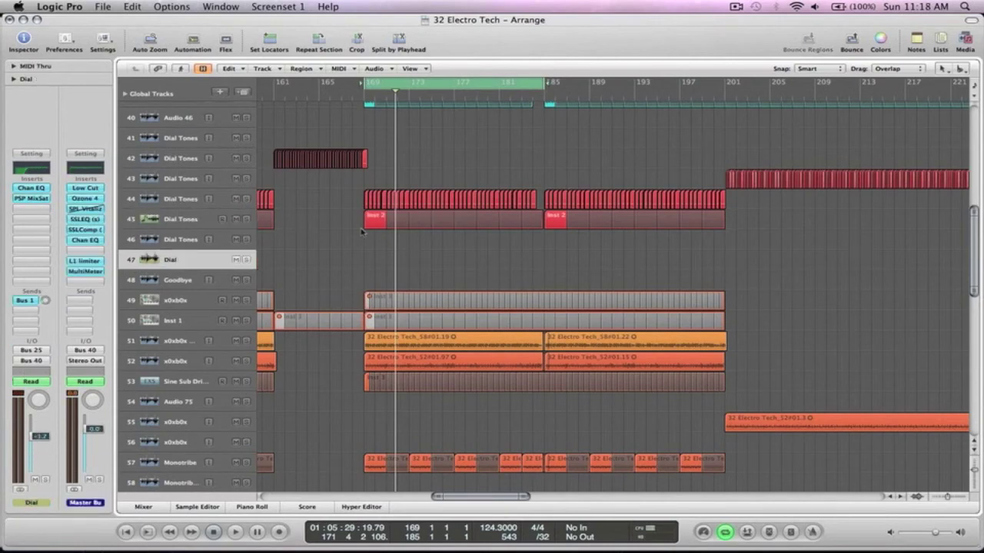
Solo the bass tracks 51 to 53, from x0xb0x down to Sine Sub, and play them together from bar 169.
{"action": "scroll", "coordinate": [362, 232], "scroll_direction": "down", "scroll_amount": 5}
{"action": "left_click_drag", "start_coordinate": [246, 172], "coordinate": [248, 222]}
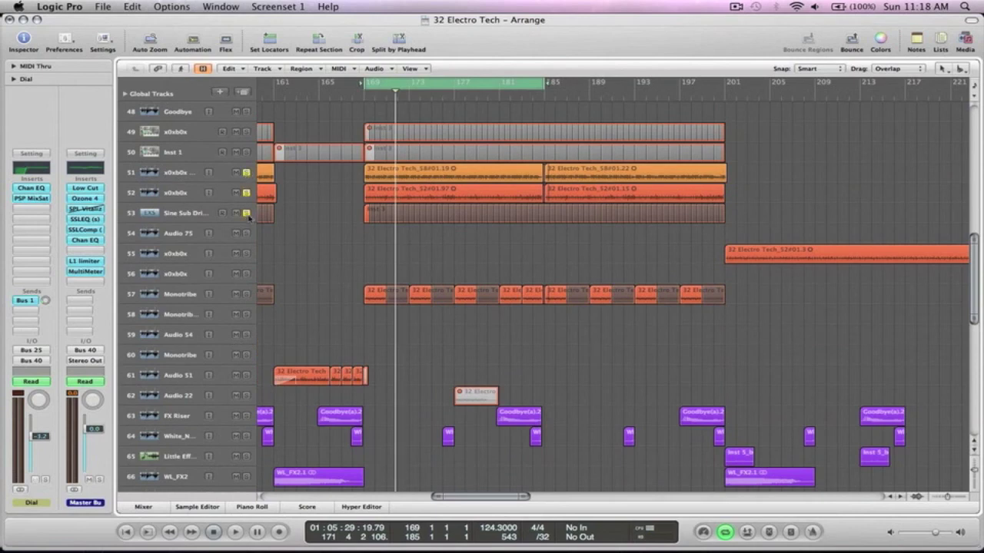
{"action": "key", "text": "space"}
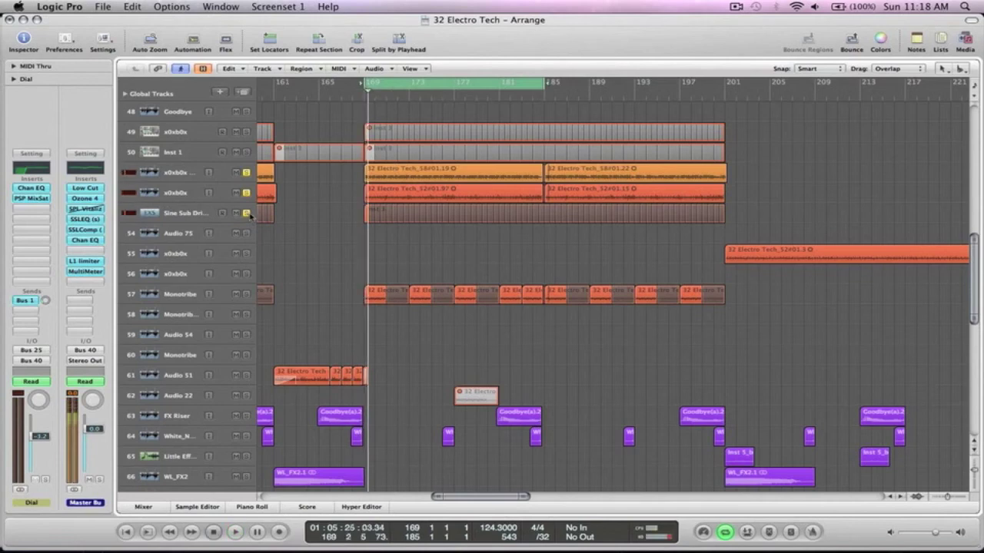
Switch the solo to Monotribe track 57 only, listen to it, and stop playback.
{"action": "scroll", "coordinate": [419, 232], "scroll_direction": "down", "scroll_amount": 2}
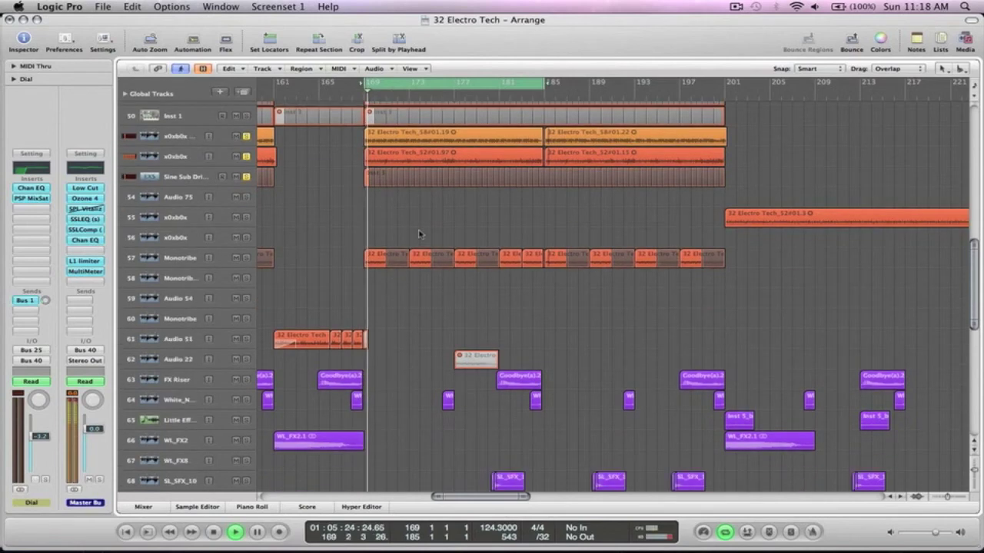
{"action": "left_click", "coordinate": [246, 258]}
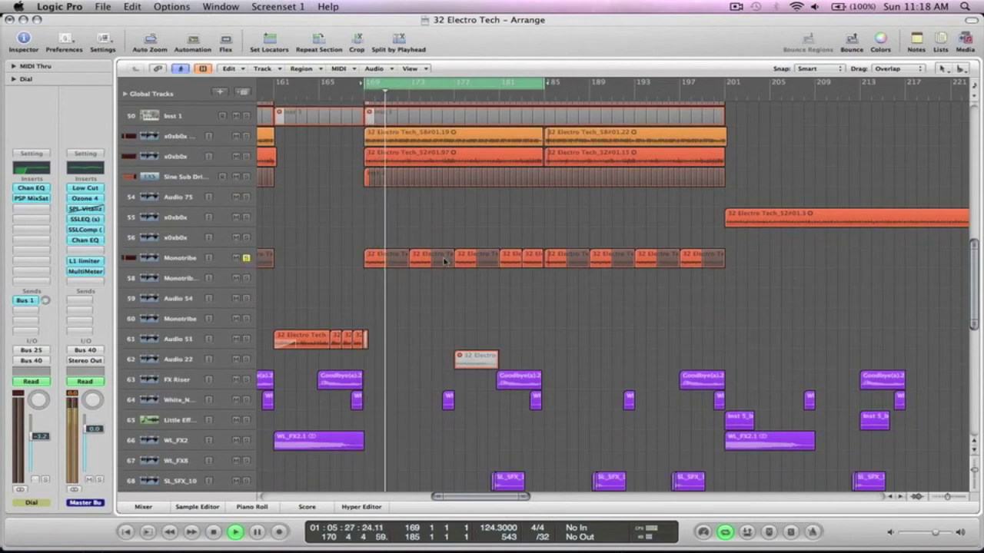
{"action": "scroll", "coordinate": [444, 261], "scroll_direction": "down", "scroll_amount": 7}
{"action": "key", "text": "space"}
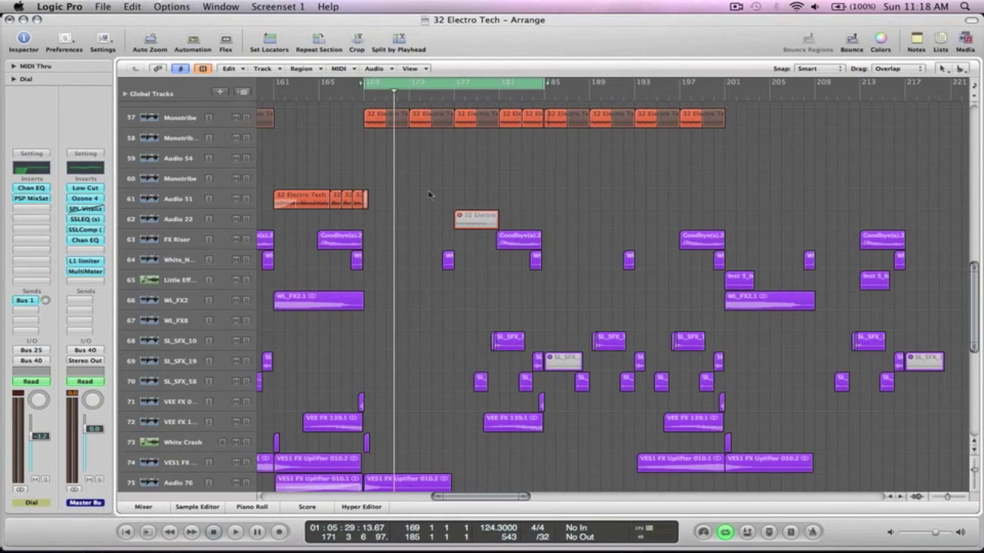
Examine the purple FX regions on tracks 63 to 75 up close, first around bars 169 to 185, then through bar 209.
{"action": "key", "text": "ctrl+Up"}
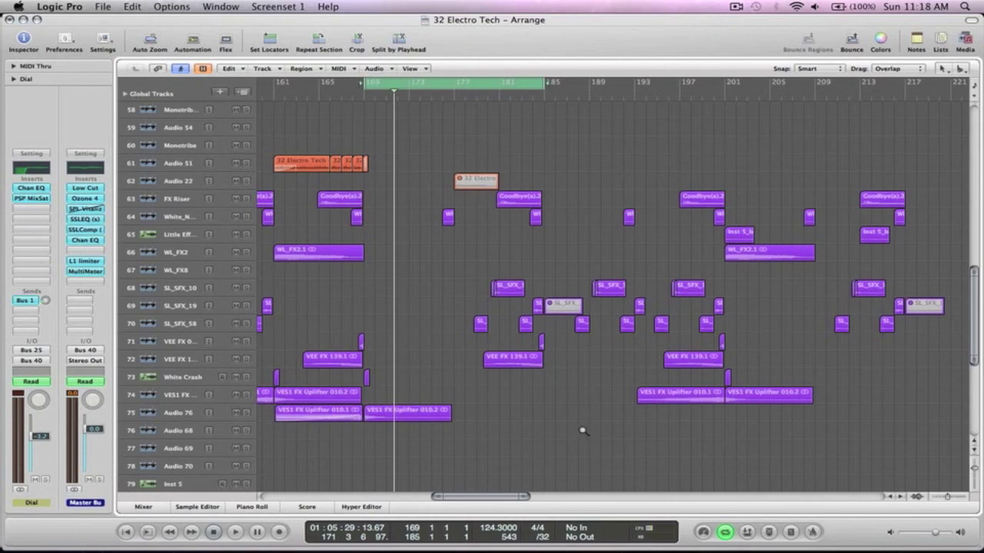
{"action": "left_click_drag", "start_coordinate": [600, 450], "coordinate": [339, 203]}
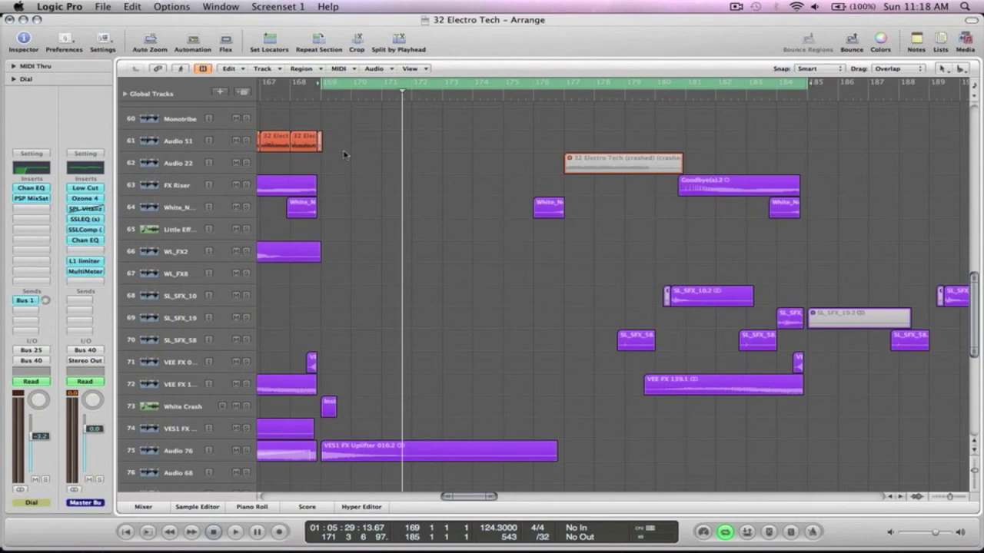
{"action": "left_click", "coordinate": [433, 348], "text": "ctrl+alt"}
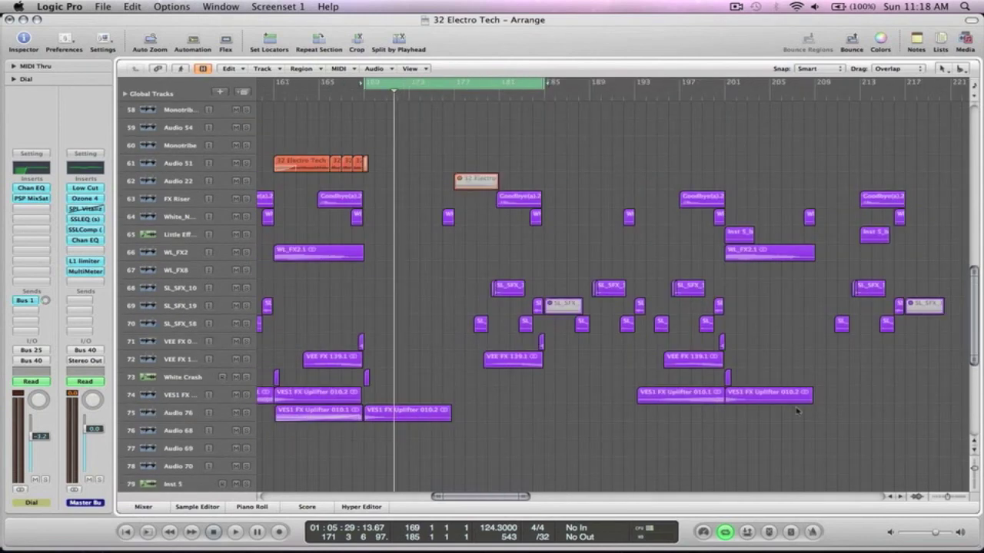
{"action": "left_click_drag", "start_coordinate": [837, 449], "coordinate": [422, 174]}
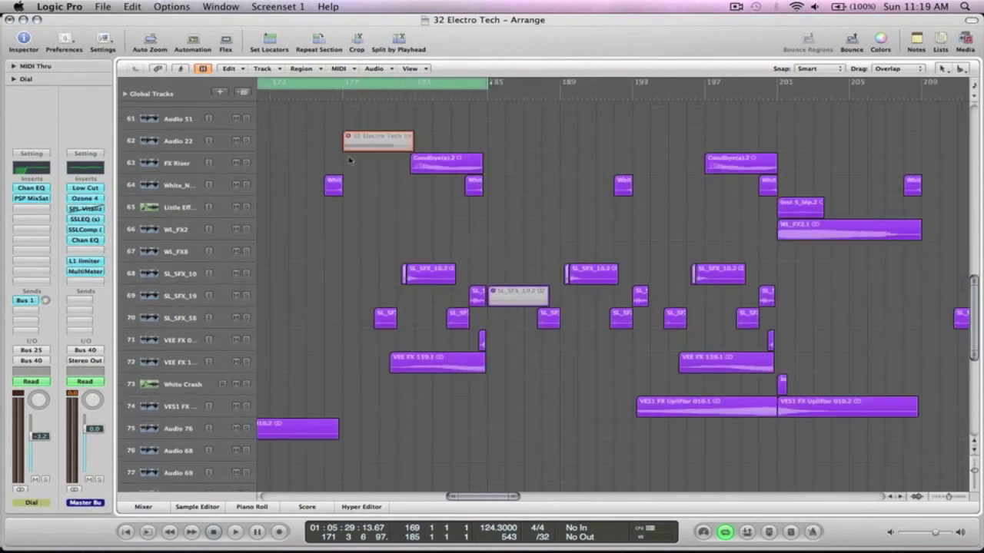
{"action": "left_click", "coordinate": [327, 338], "text": "ctrl+alt"}
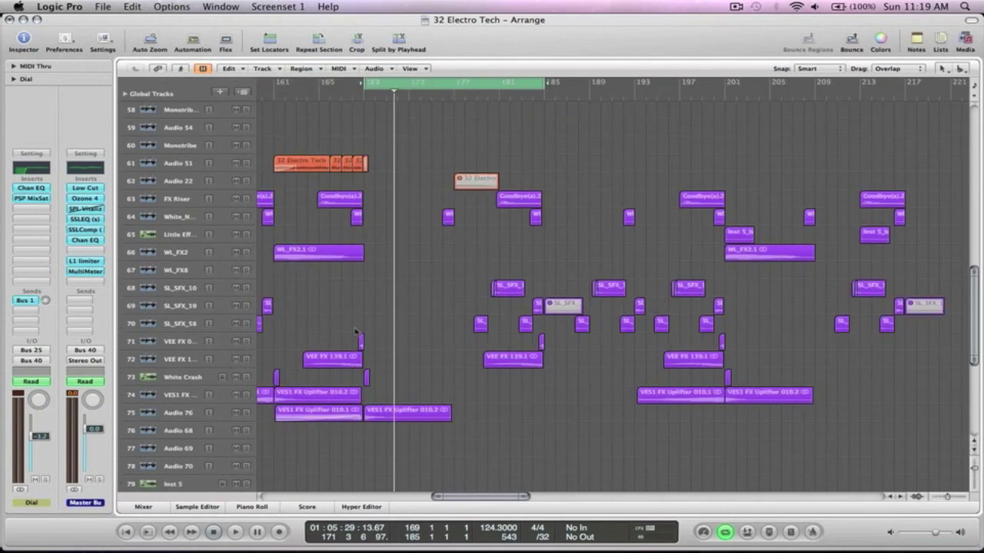
Return to the full arrangement overview, turn off the cycle range, and select Kick High track 11 with its regions.
{"action": "left_click", "coordinate": [463, 331], "text": "ctrl+alt"}
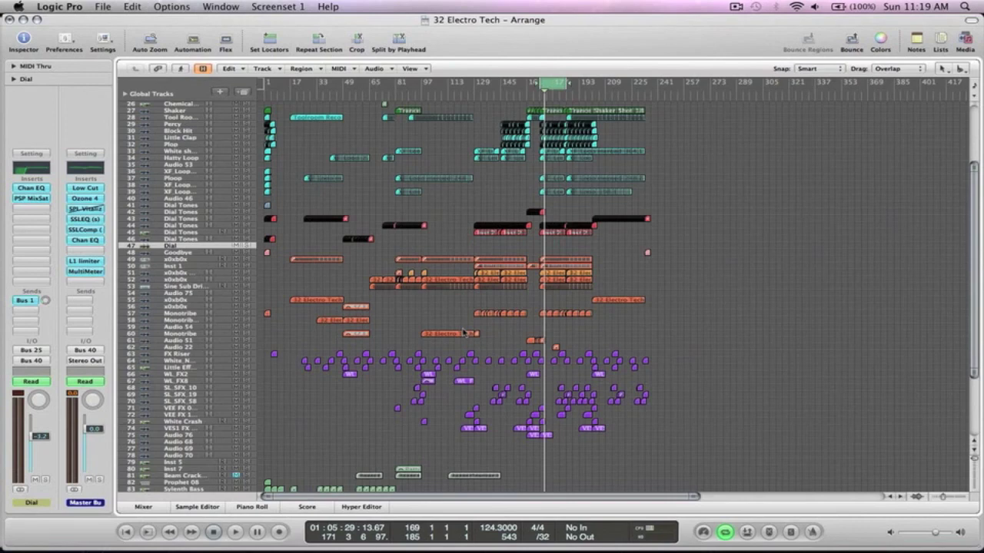
{"action": "scroll", "coordinate": [464, 331], "scroll_direction": "up", "scroll_amount": 5}
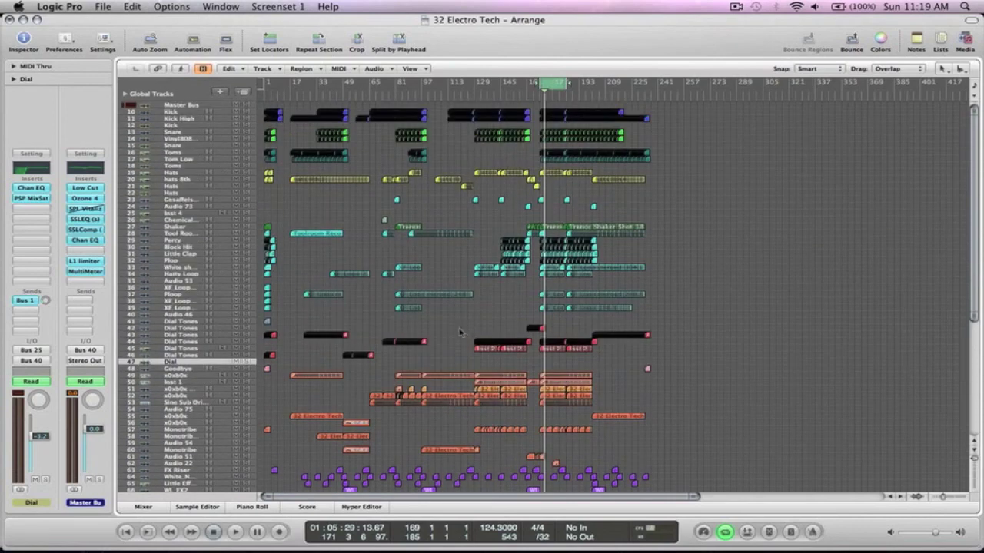
{"action": "left_click", "coordinate": [554, 90]}
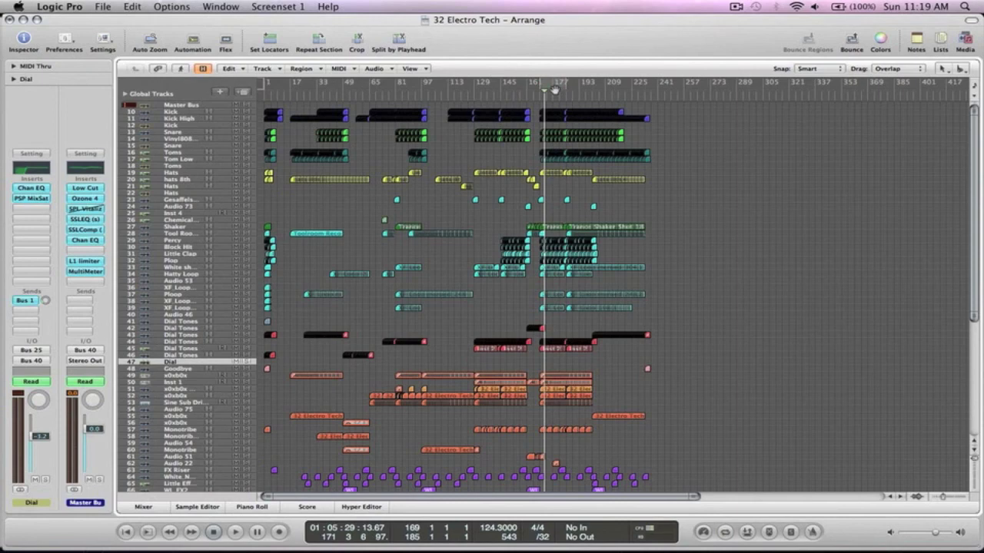
{"action": "left_click", "coordinate": [182, 119]}
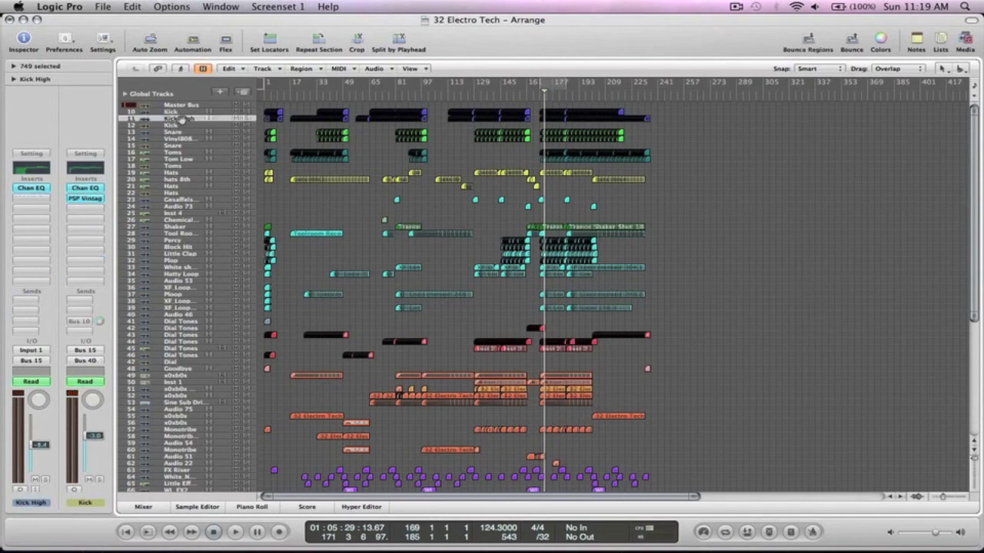